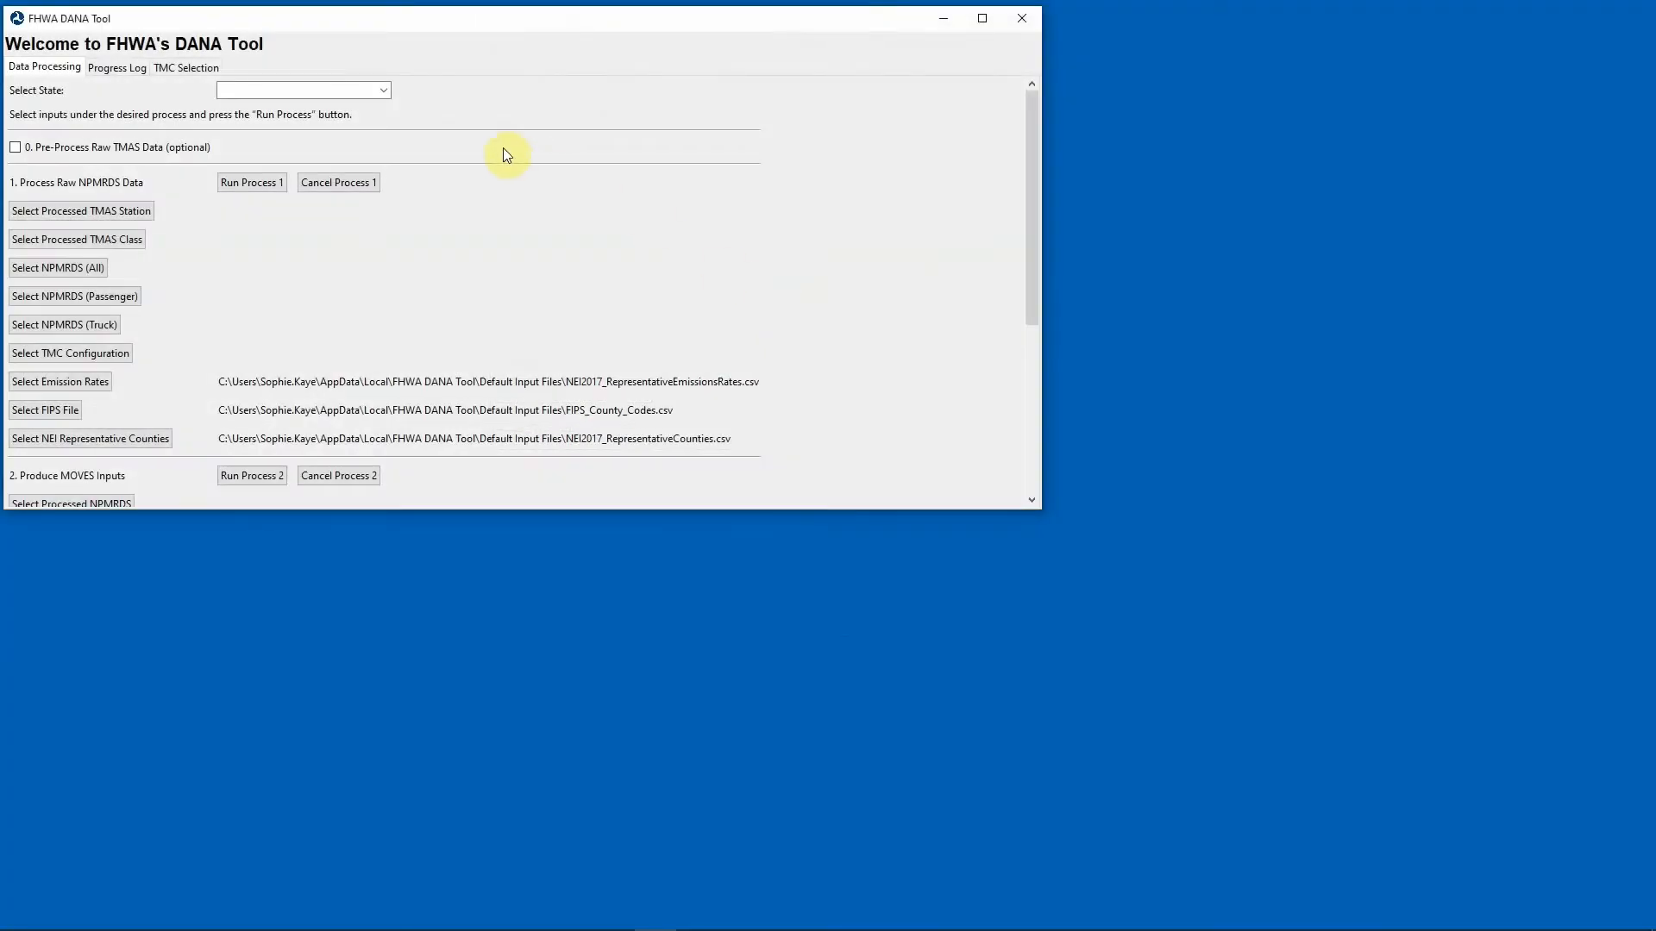
Step: Set the state for data processing to MA
left_click(376, 90)
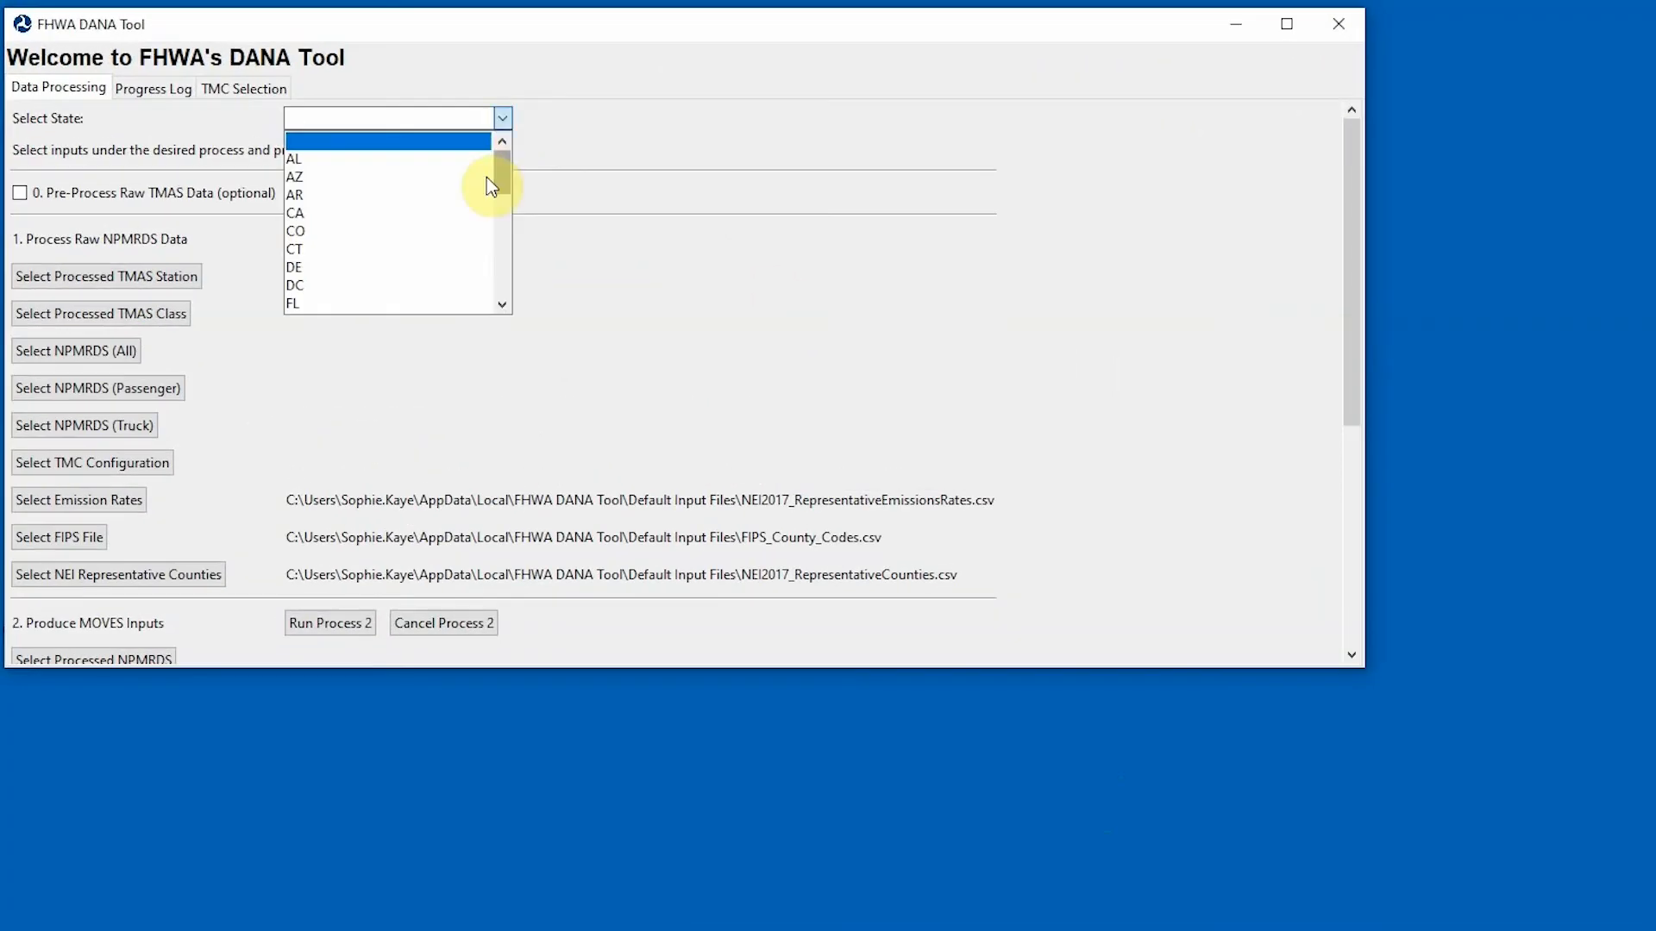
scroll(454, 225, "down", 5)
left_click(446, 217)
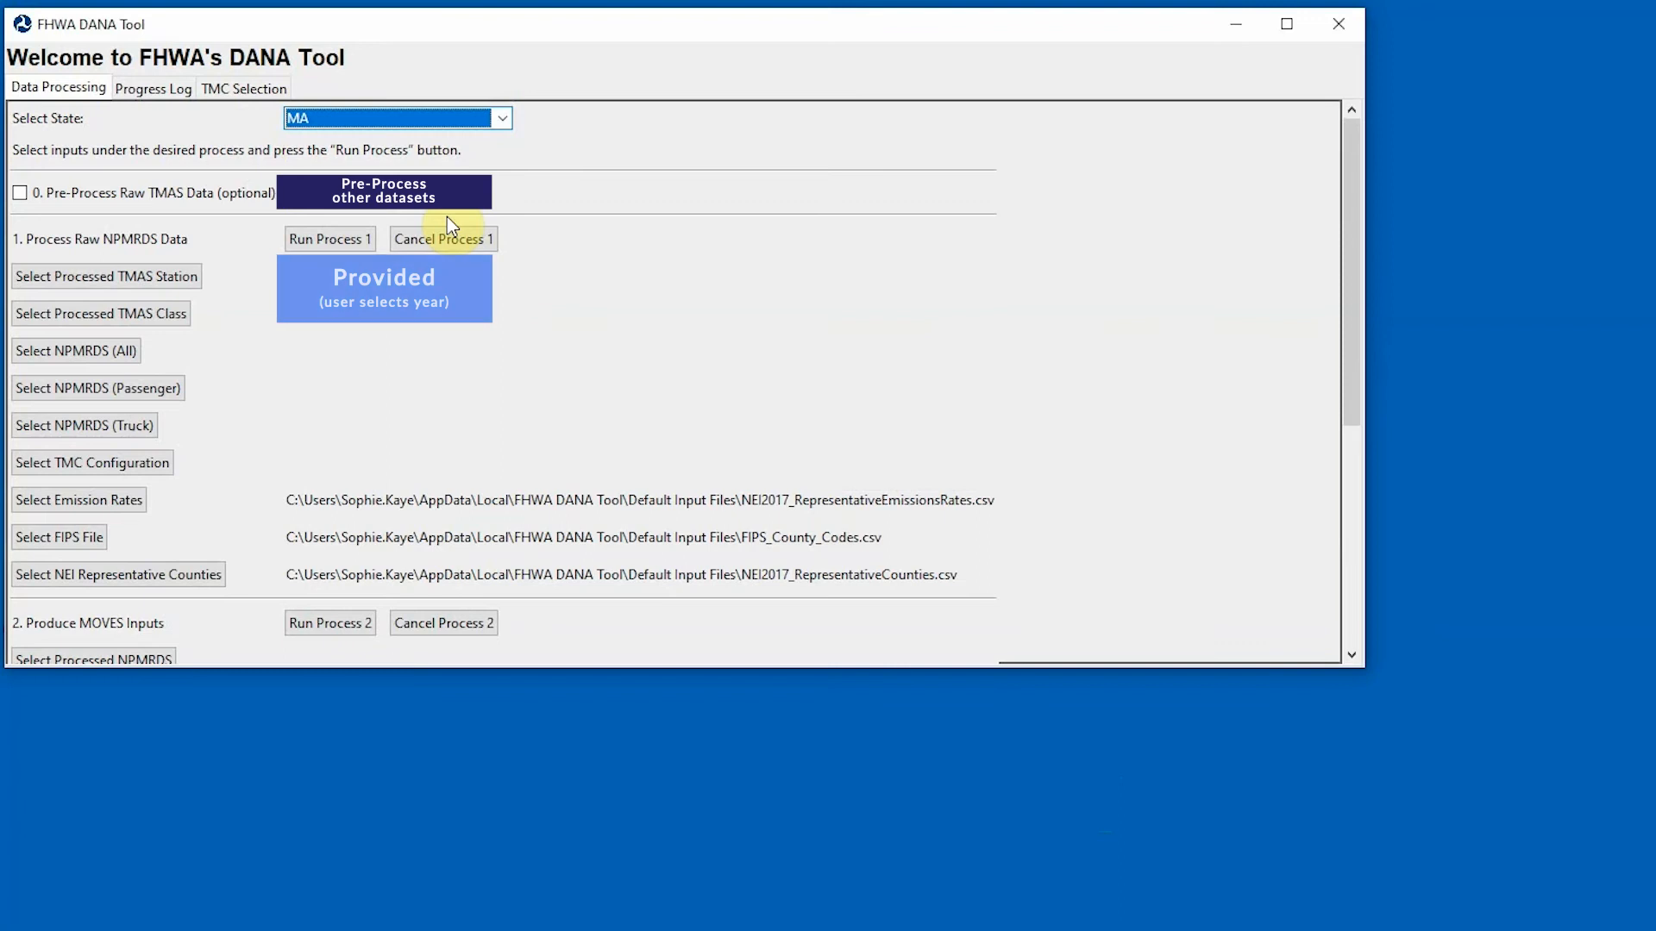
Step: Load TMAS_Station_2016.csv from Default Input Files > TMAS Data > TMAS 2016 as the processed TMAS station file
left_click(204, 288)
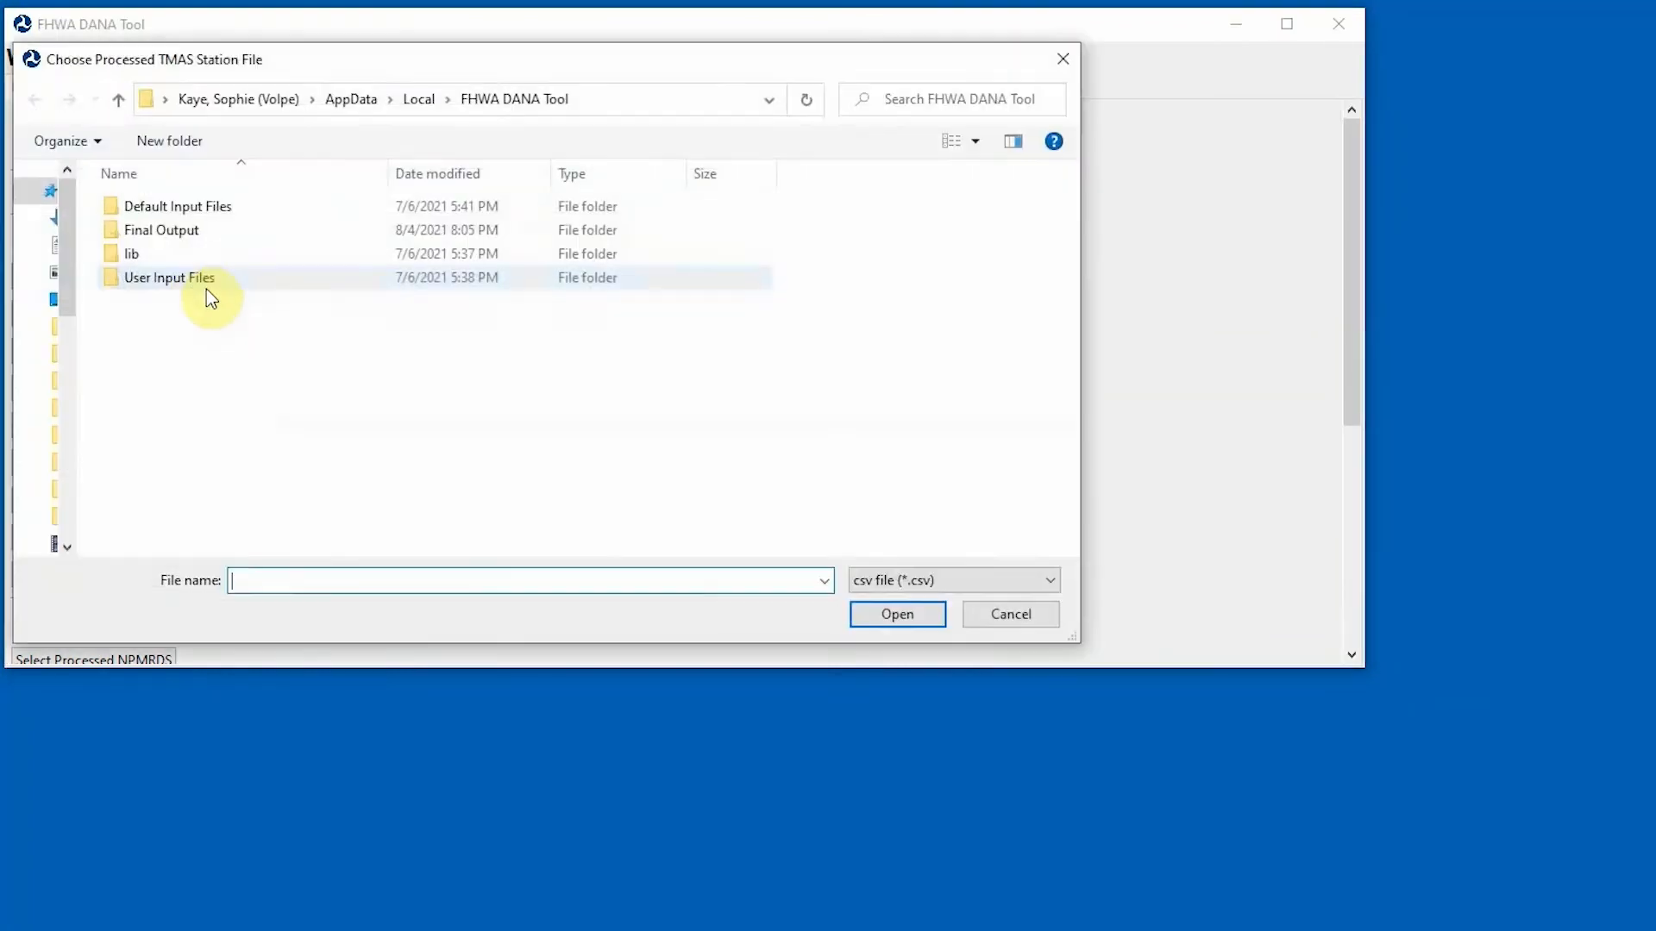
left_click_drag(333, 71, 1004, 73)
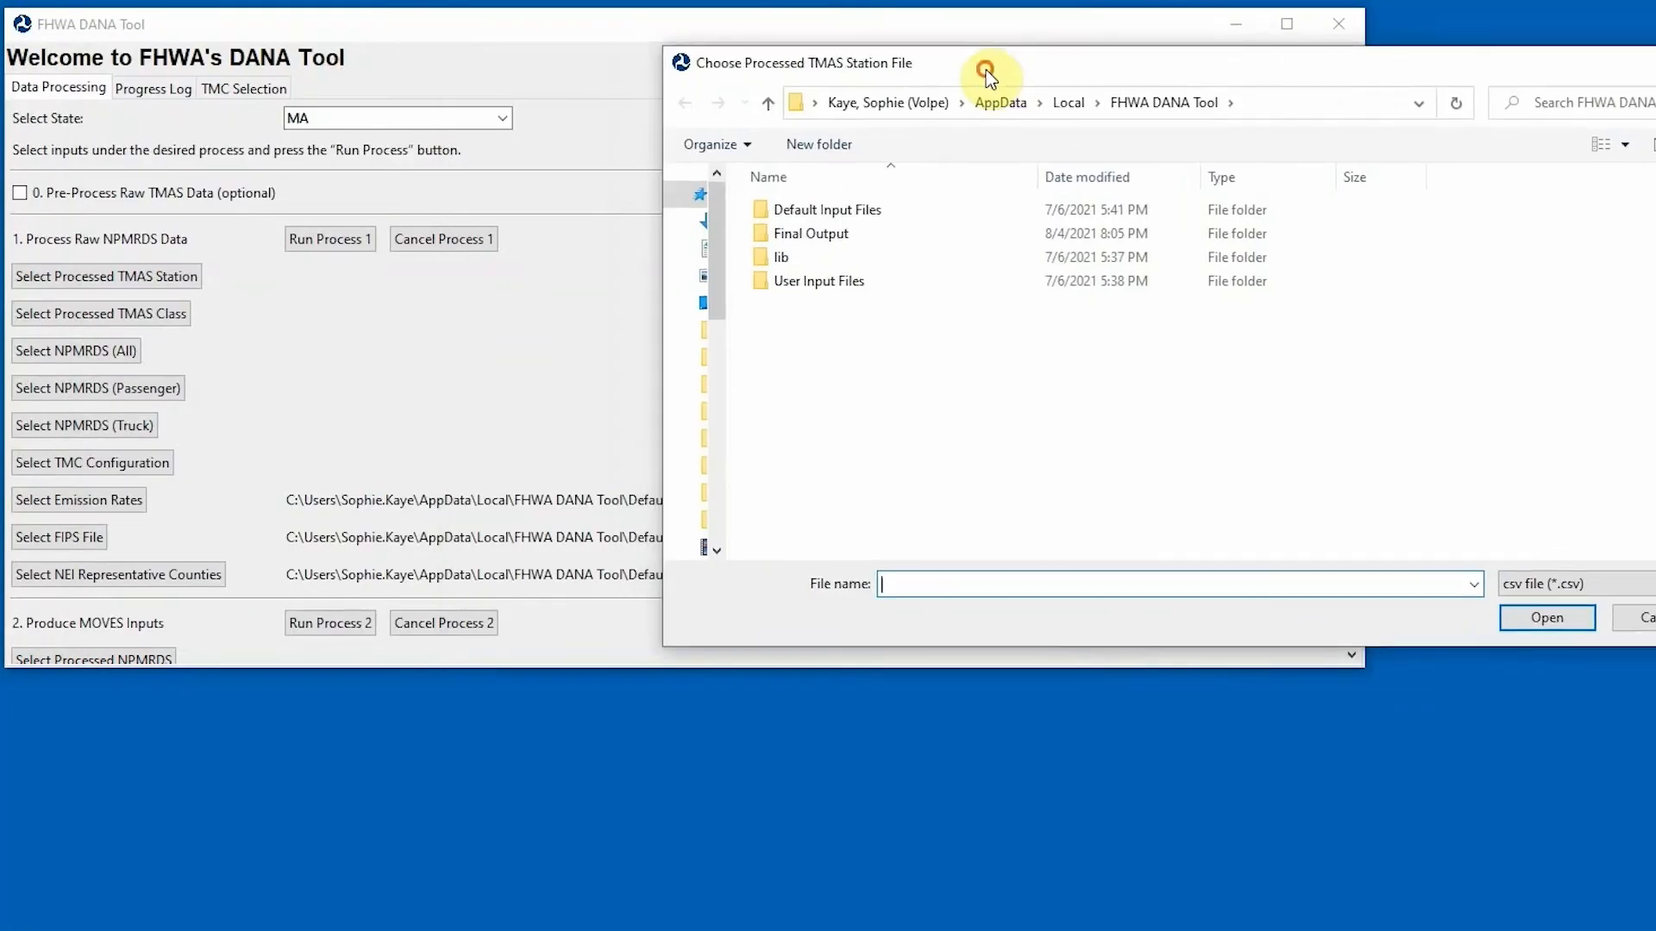
double_click(862, 210)
double_click(876, 256)
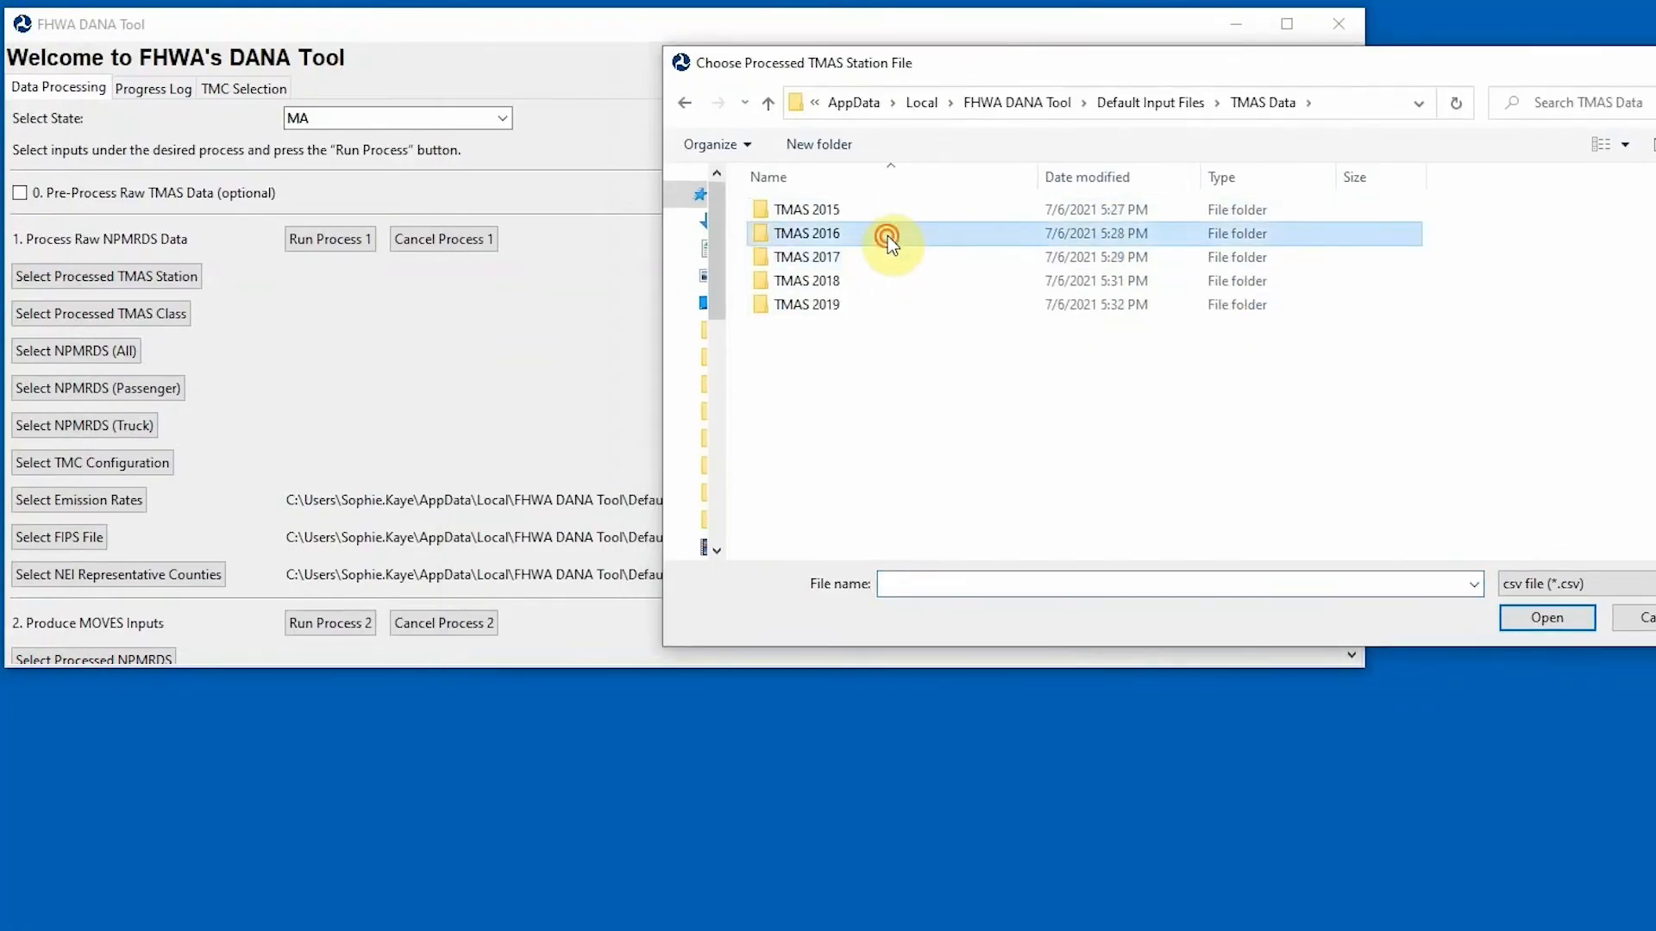
double_click(887, 234)
double_click(961, 231)
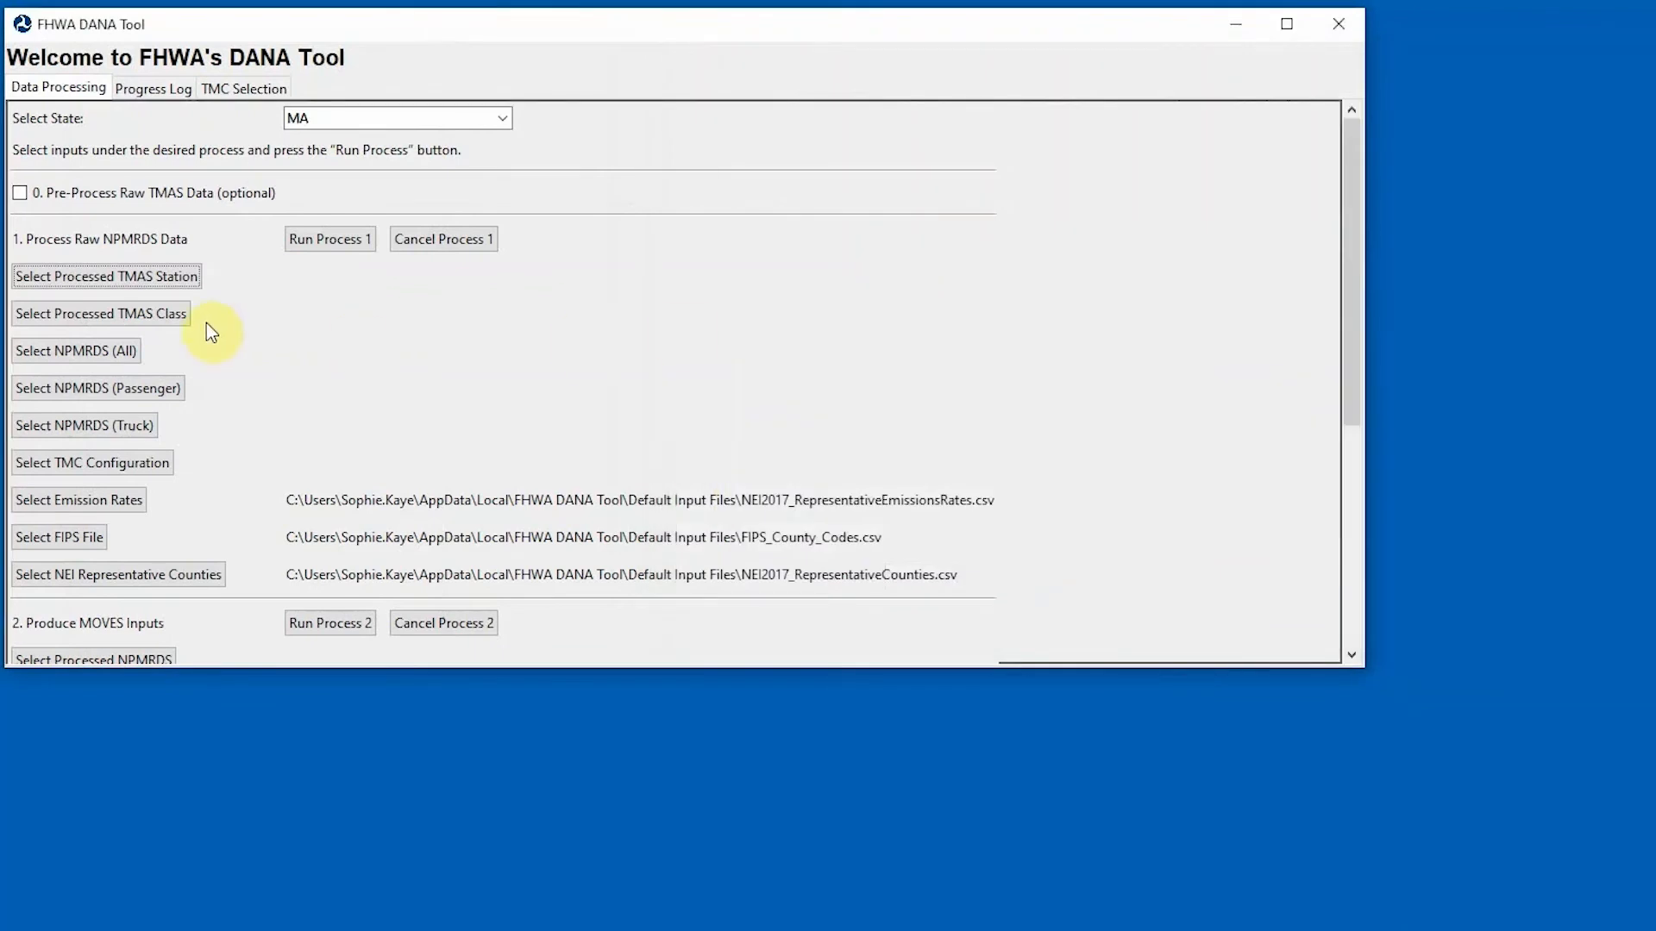
Step: Load TMAS_Class_Clean_2016.csv from the TMAS Data > TMAS 2016 folder as the processed TMAS class file
left_click(184, 321)
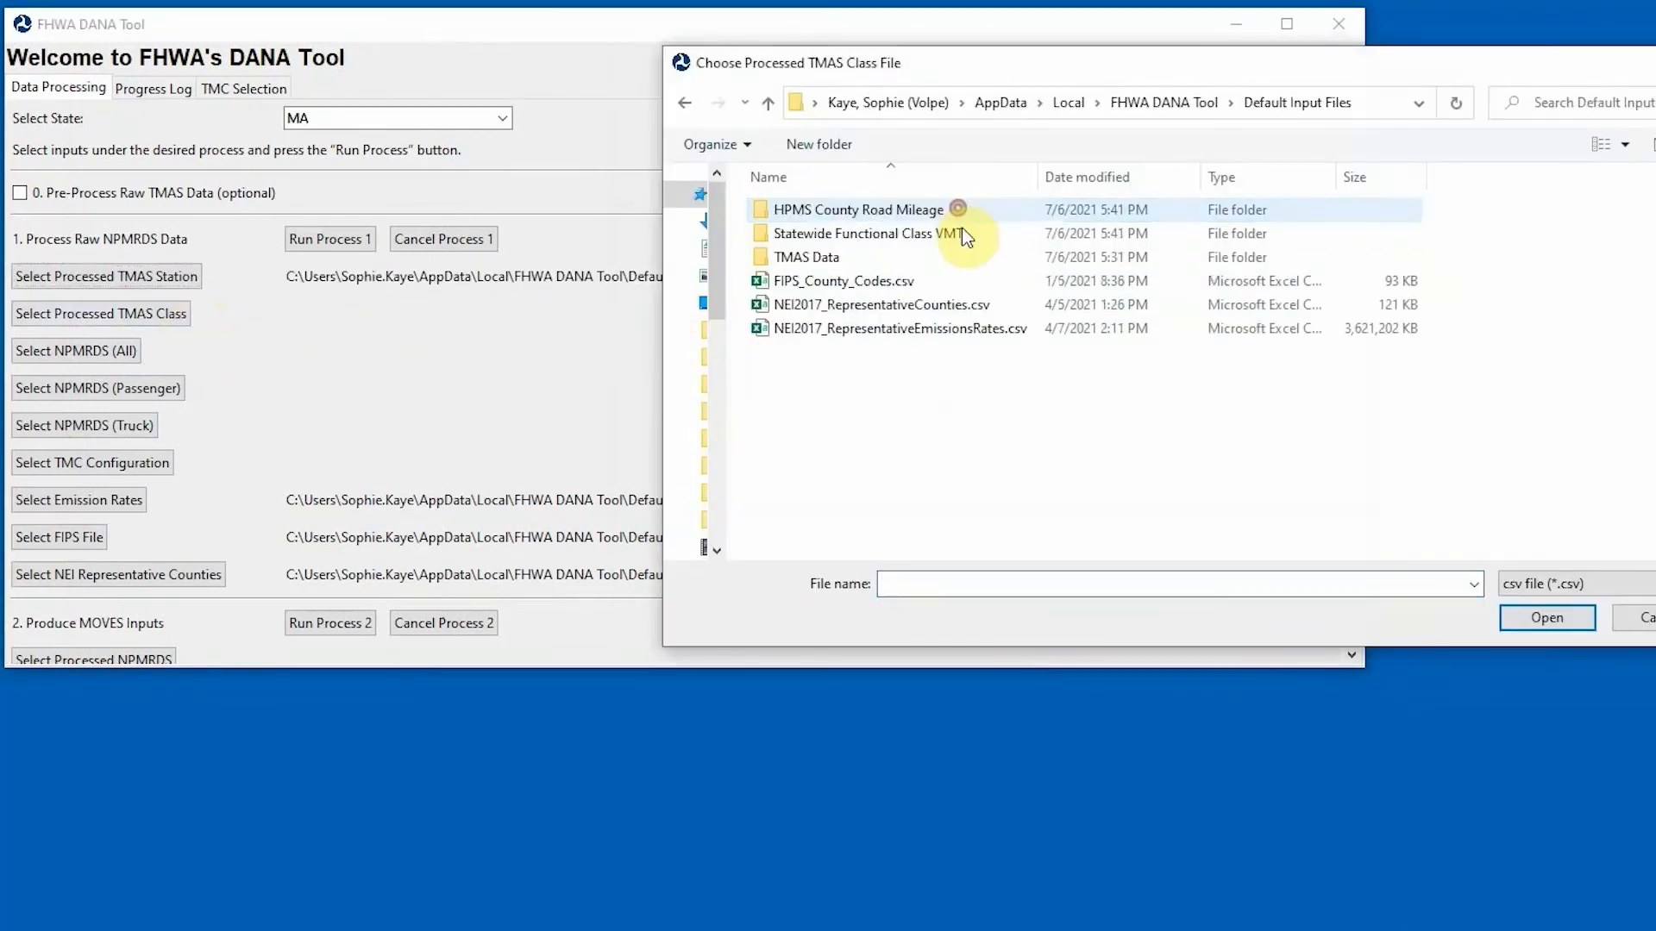
double_click(965, 259)
double_click(965, 238)
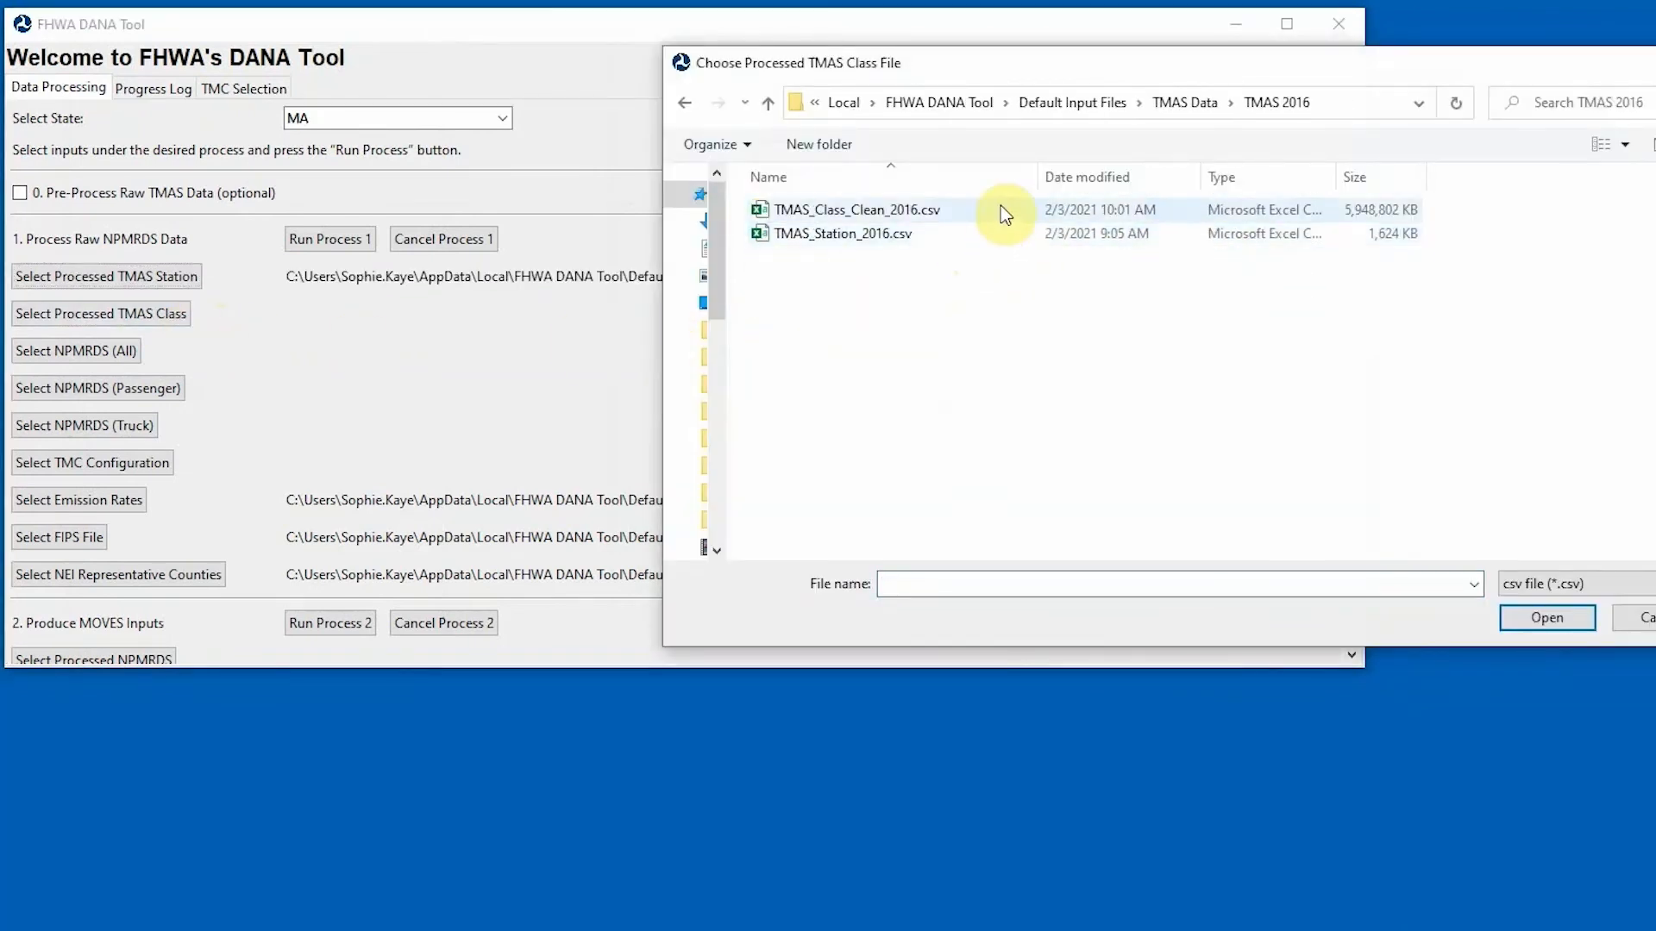
double_click(1000, 210)
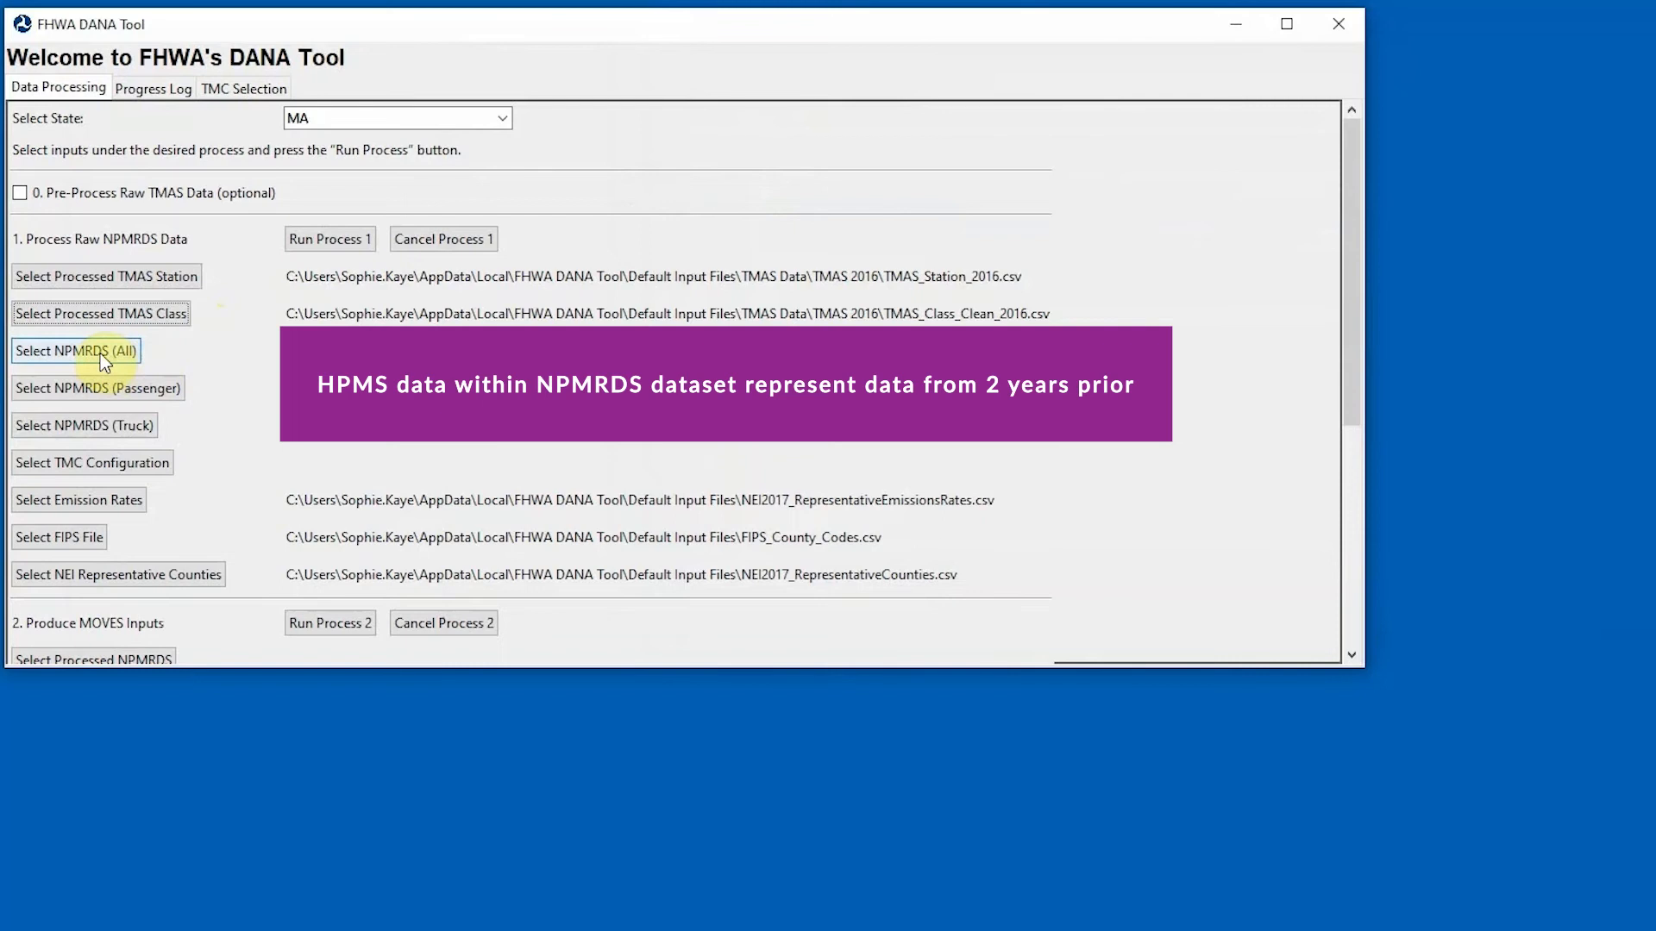
Step: Load MA_MIDDLESEX_2018_ALL.csv from User Input Files > Middlesex_MA > NPMRDS Data as the NPMRDS file for all vehicles
left_click(102, 352)
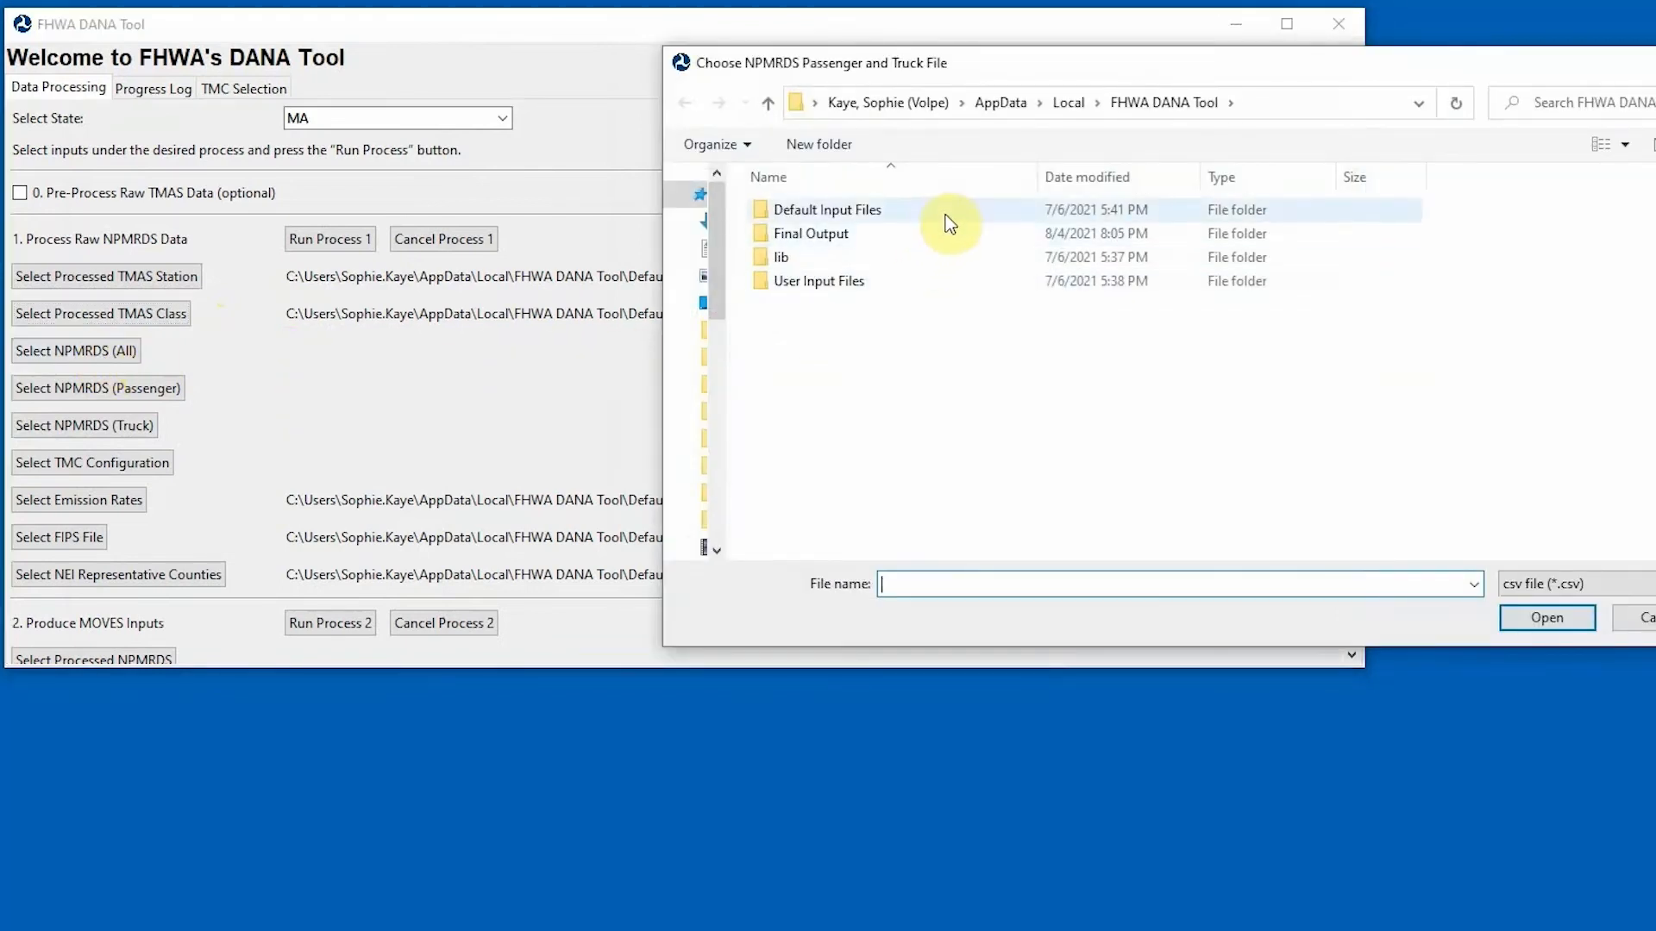
double_click(945, 293)
double_click(946, 209)
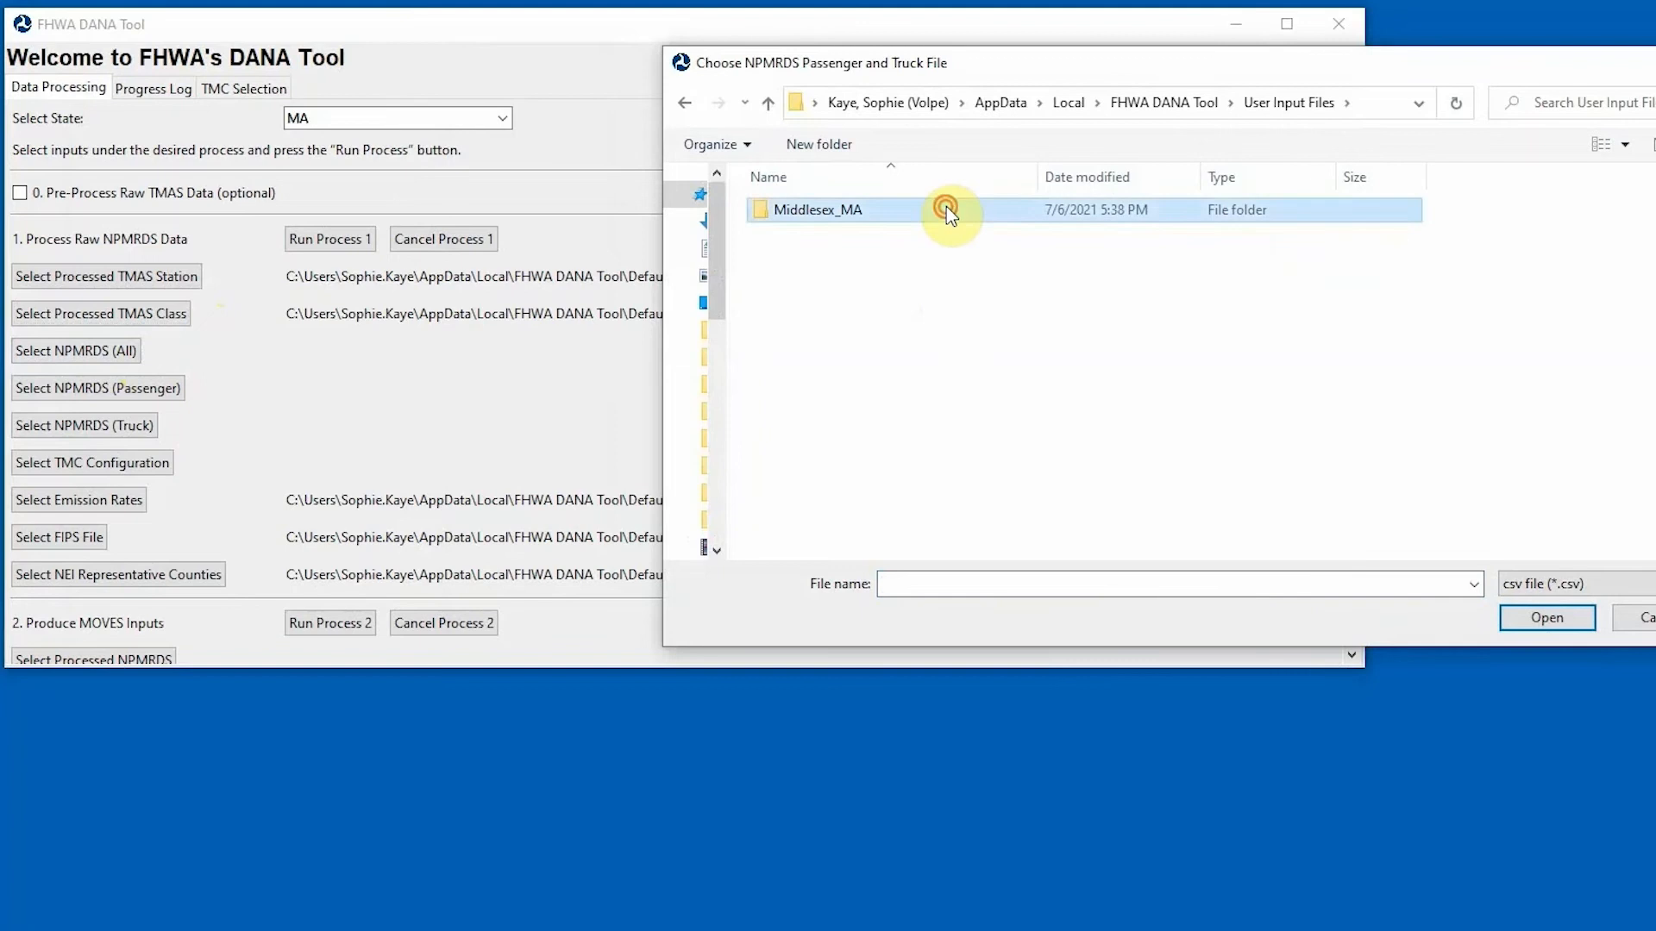
double_click(963, 234)
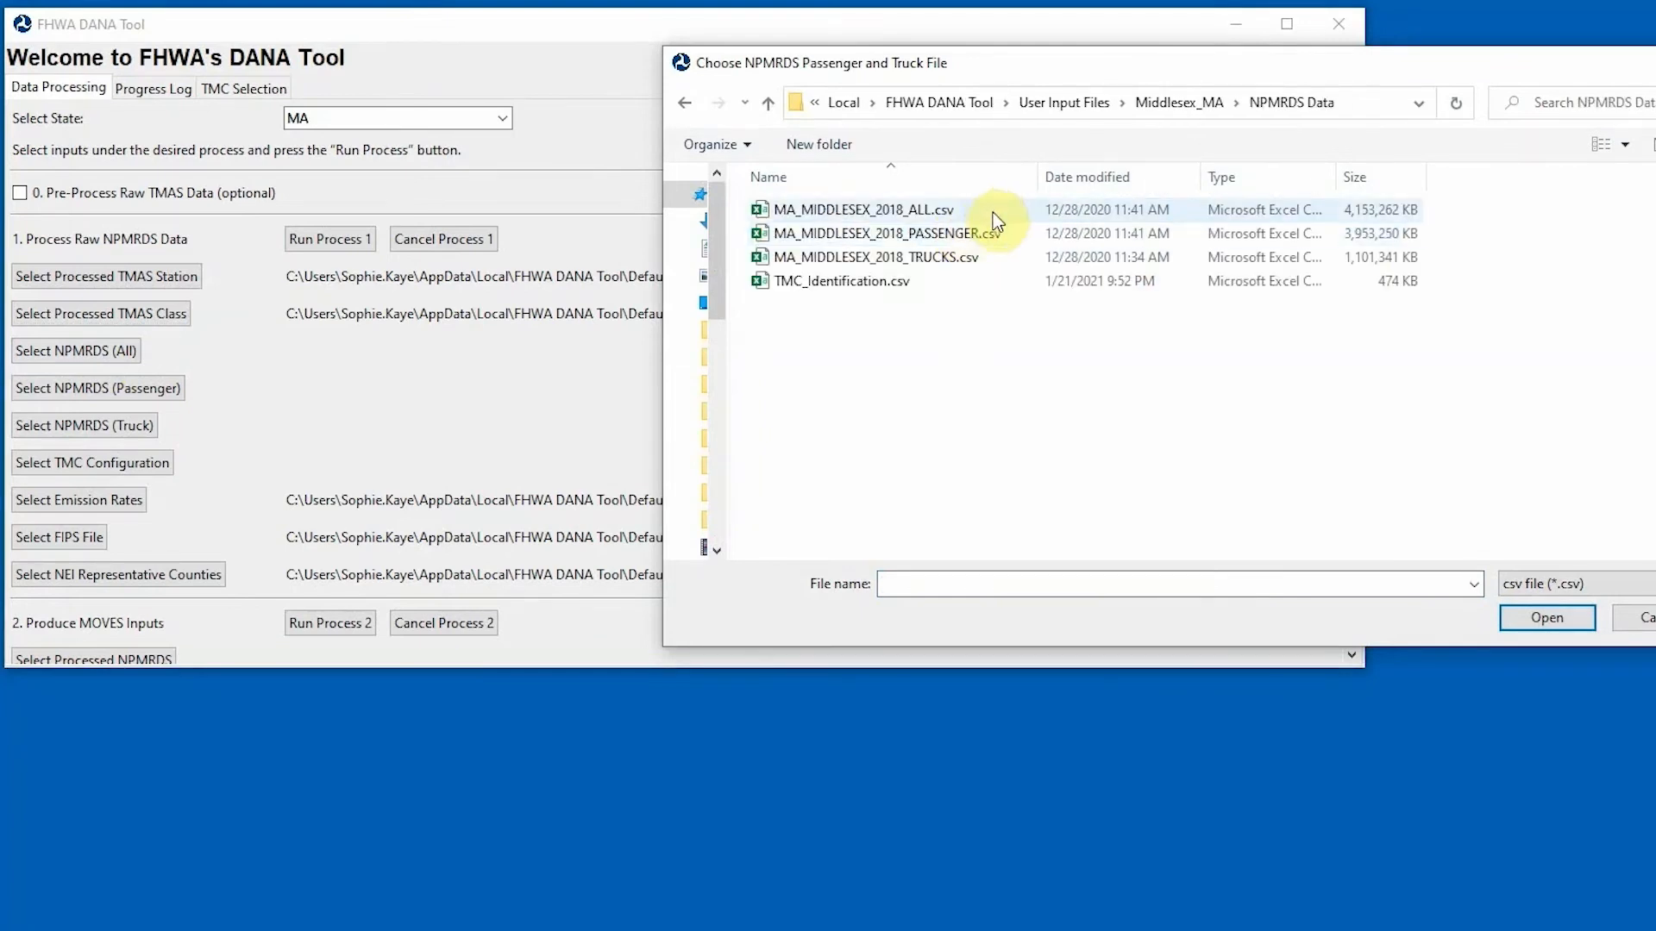
double_click(992, 212)
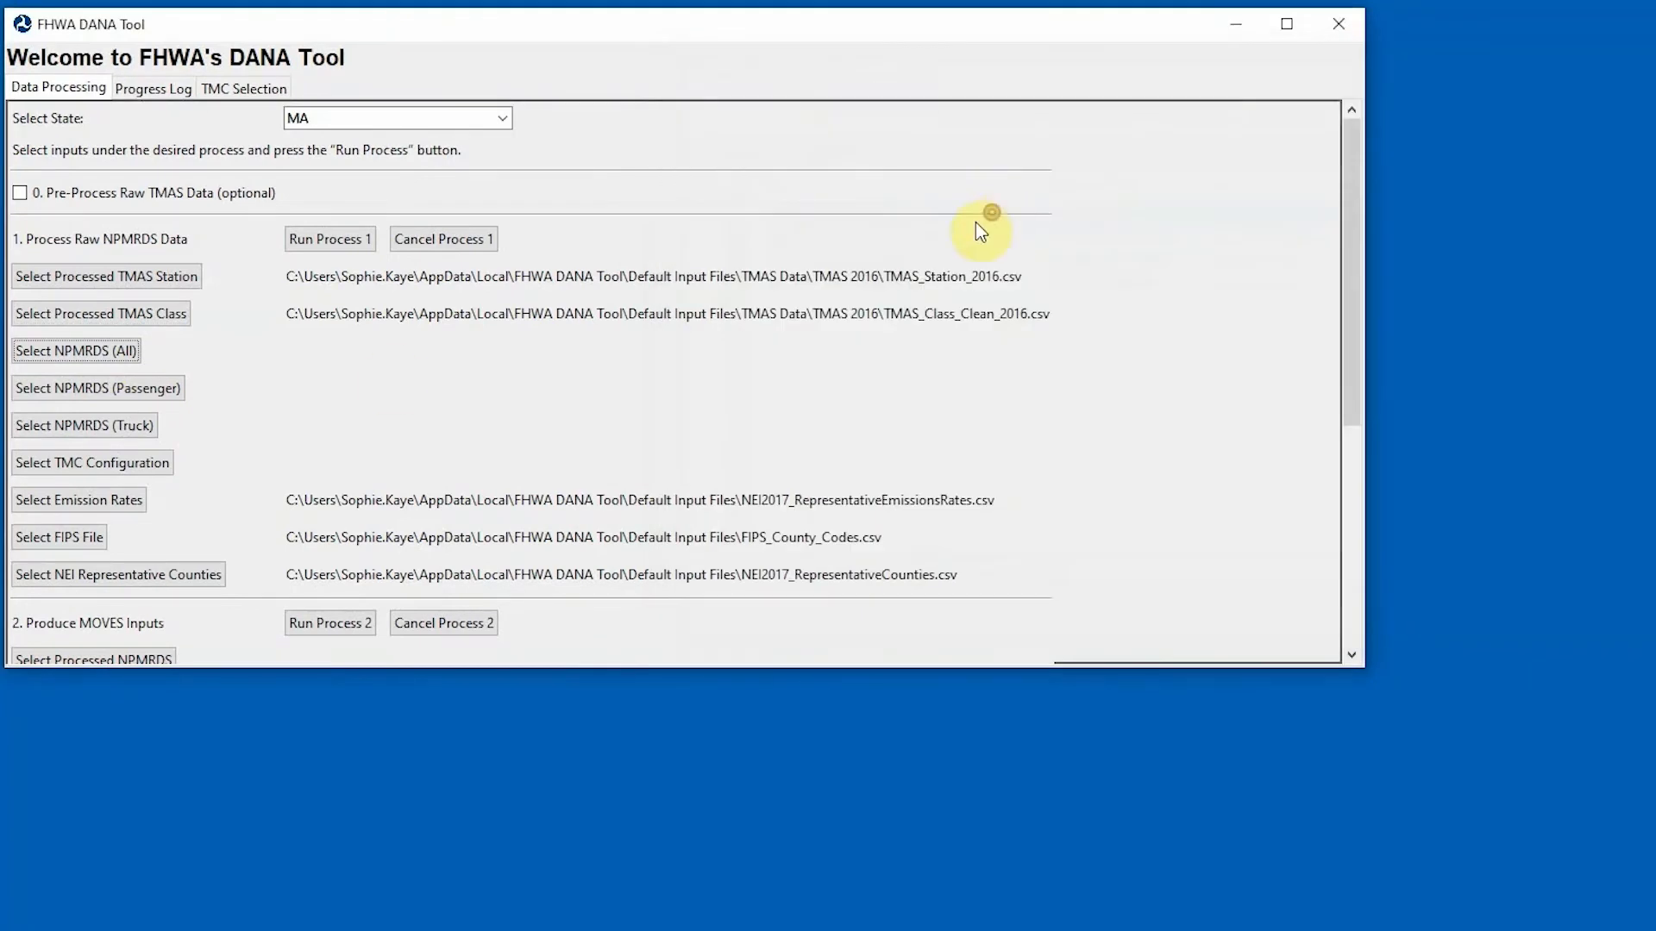
Step: Load MA_MIDDLESEX_2018_PASSENGER.csv from the Middlesex_MA > NPMRDS Data folder as the NPMRDS passenger file
left_click(177, 398)
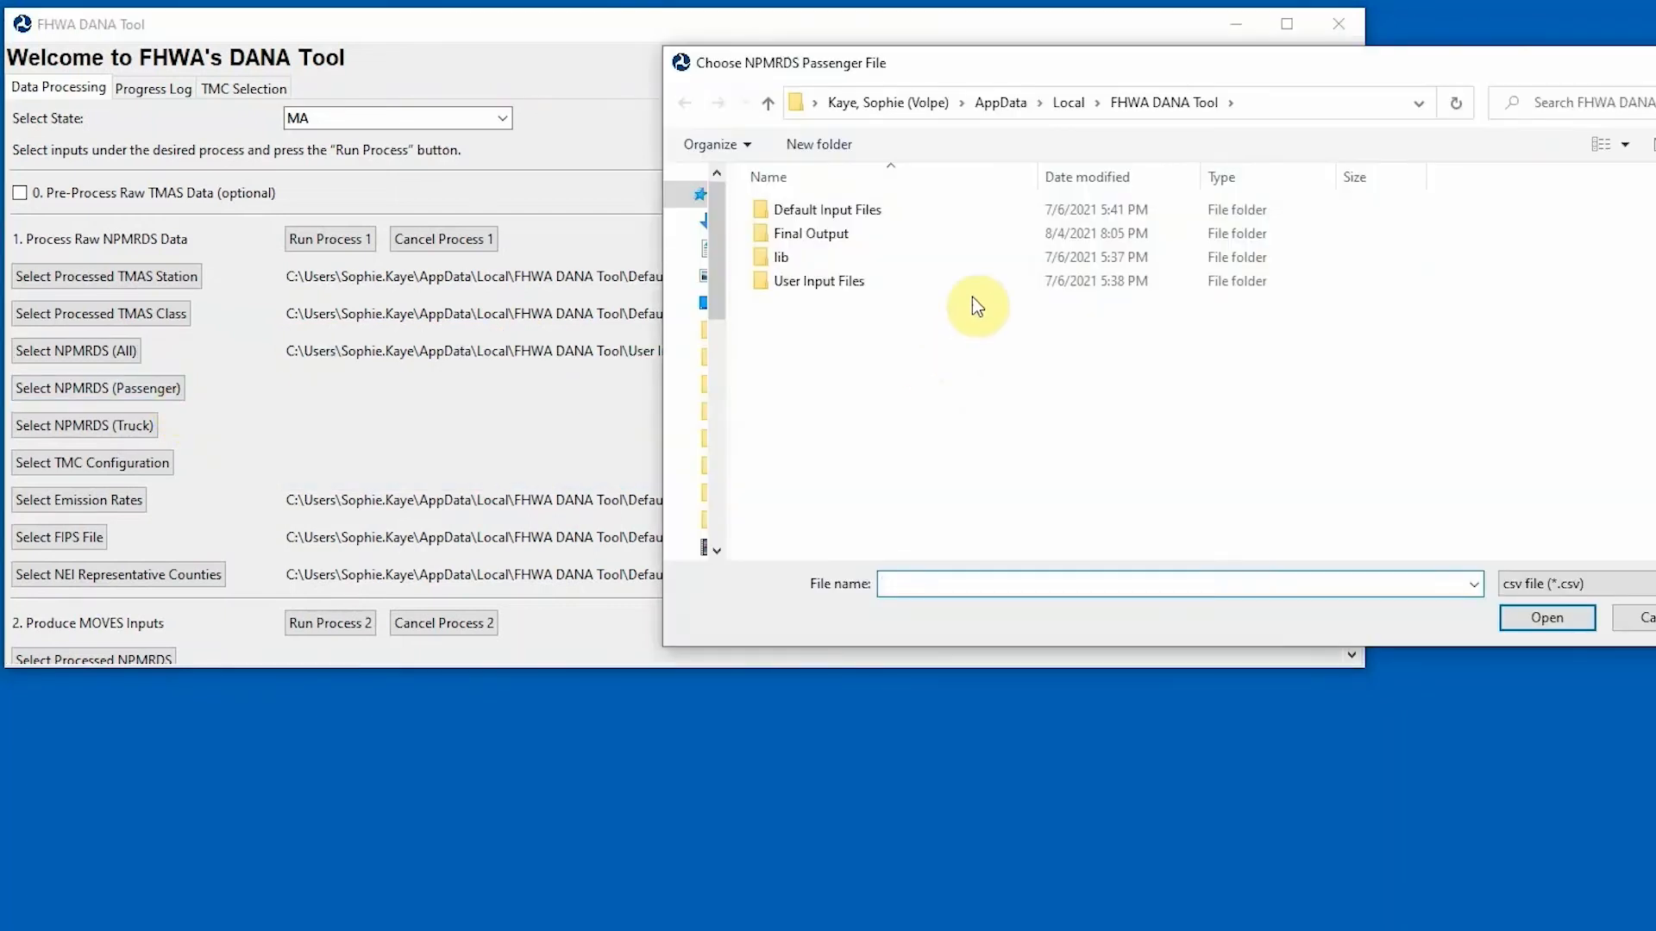
double_click(988, 276)
double_click(971, 215)
double_click(972, 232)
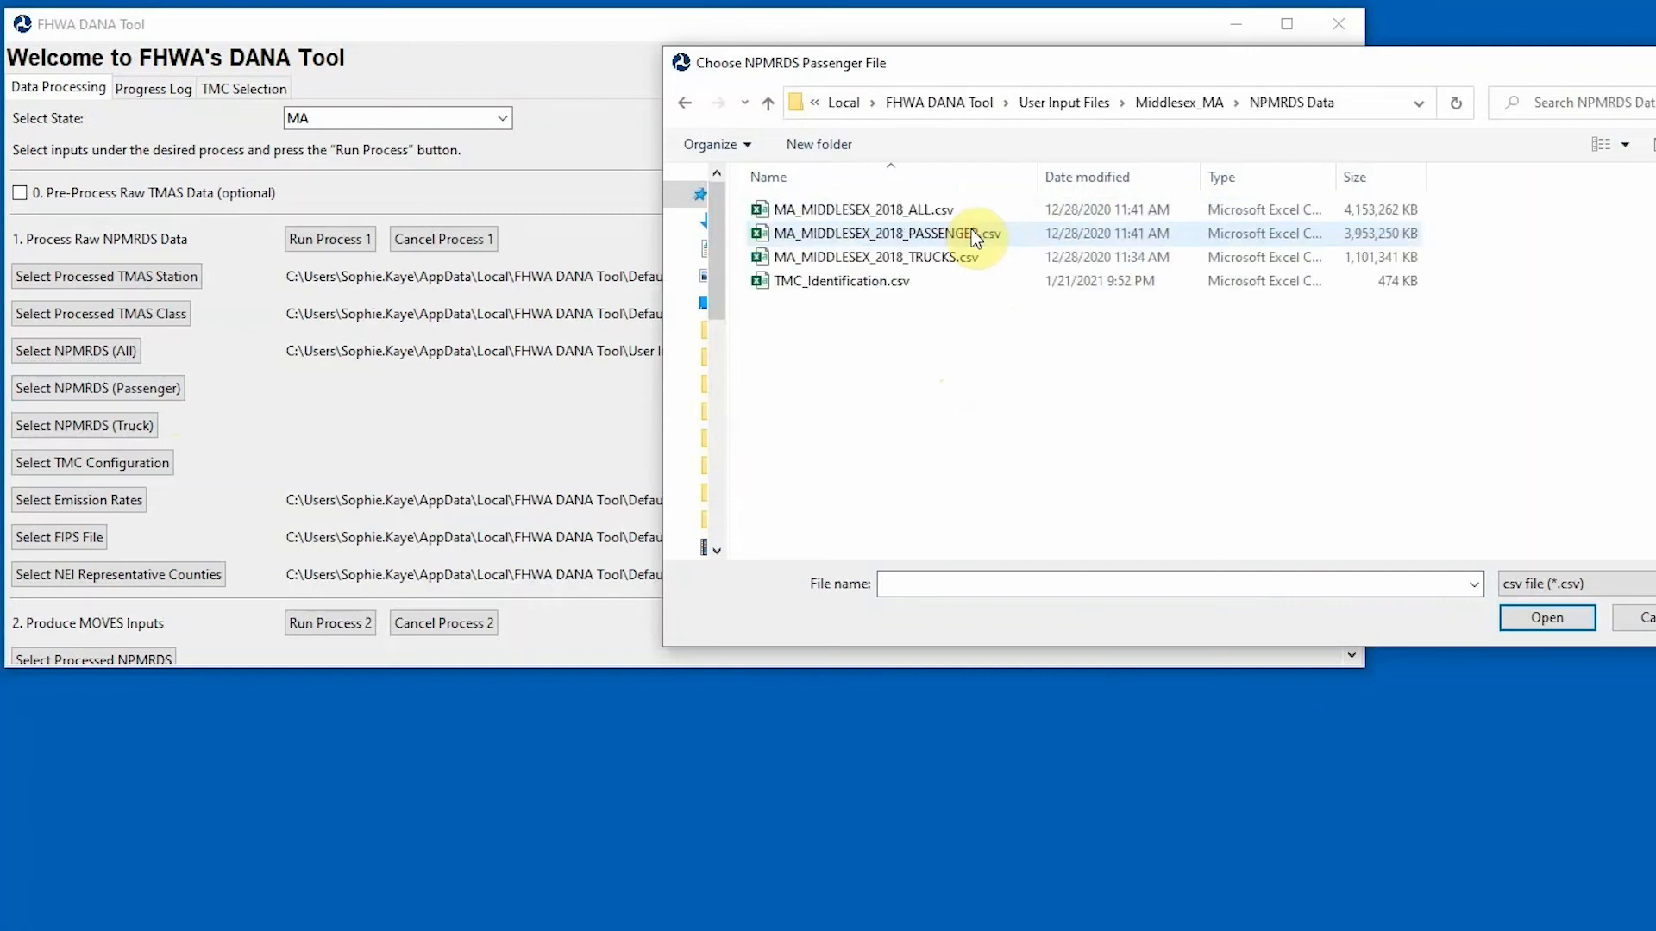
double_click(971, 232)
Step: Load MA_MIDDLESEX_2018_TRUCKS.csv from the Middlesex_MA > NPMRDS Data folder as the NPMRDS truck file
left_click(146, 428)
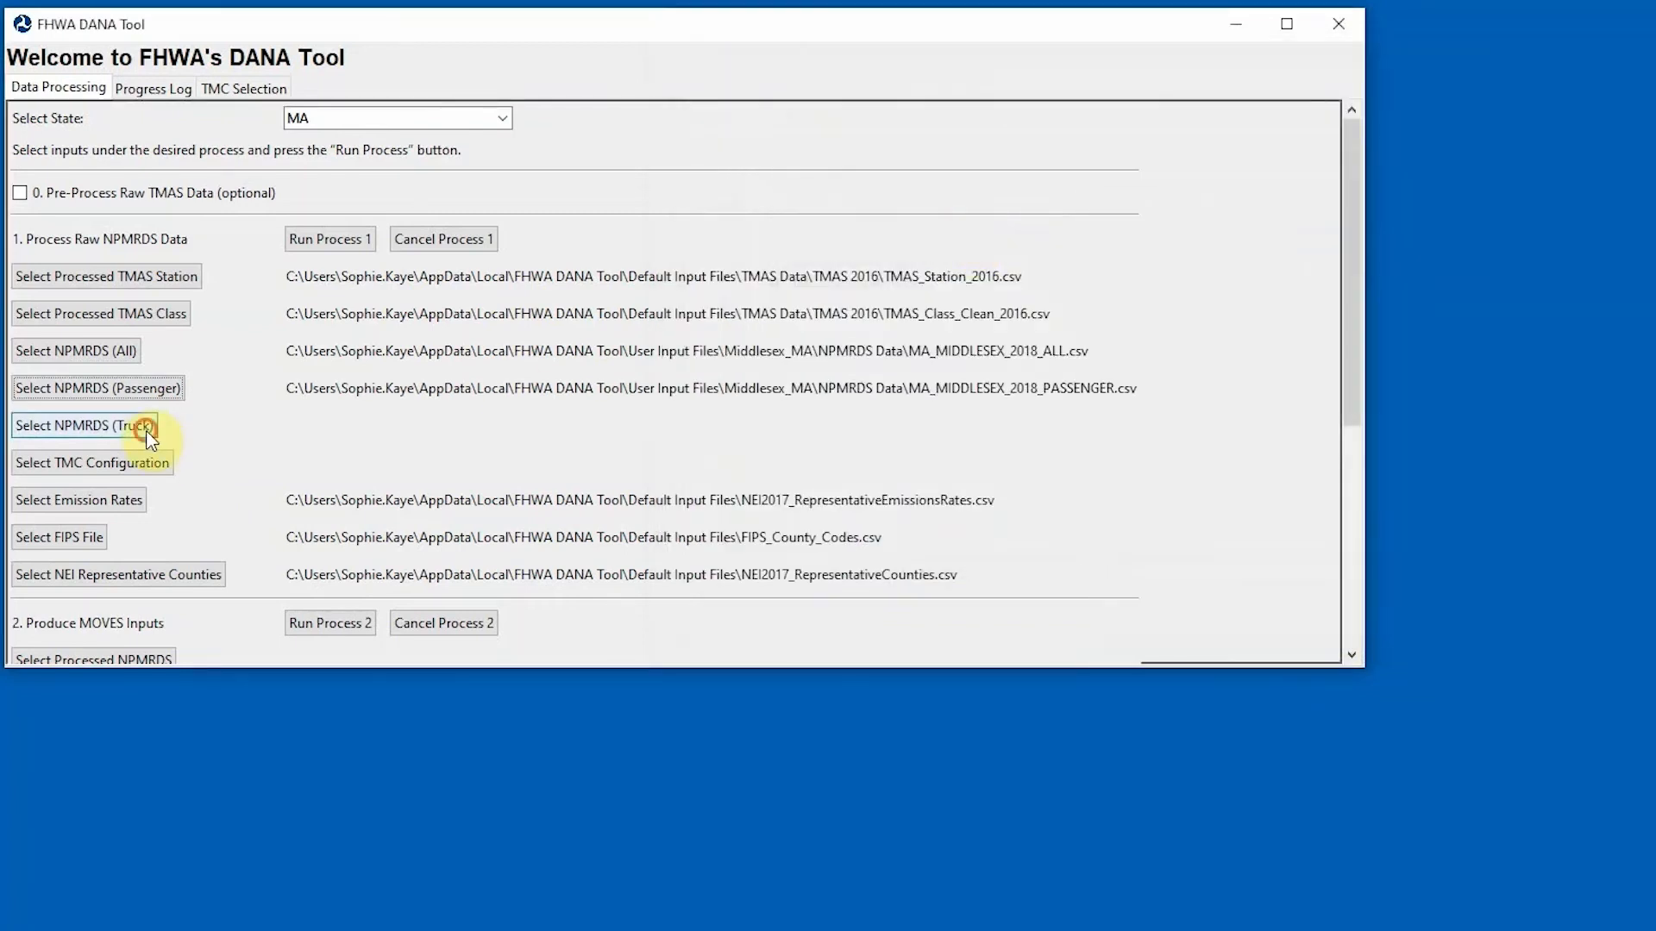
double_click(1031, 283)
double_click(998, 216)
left_click(1003, 235)
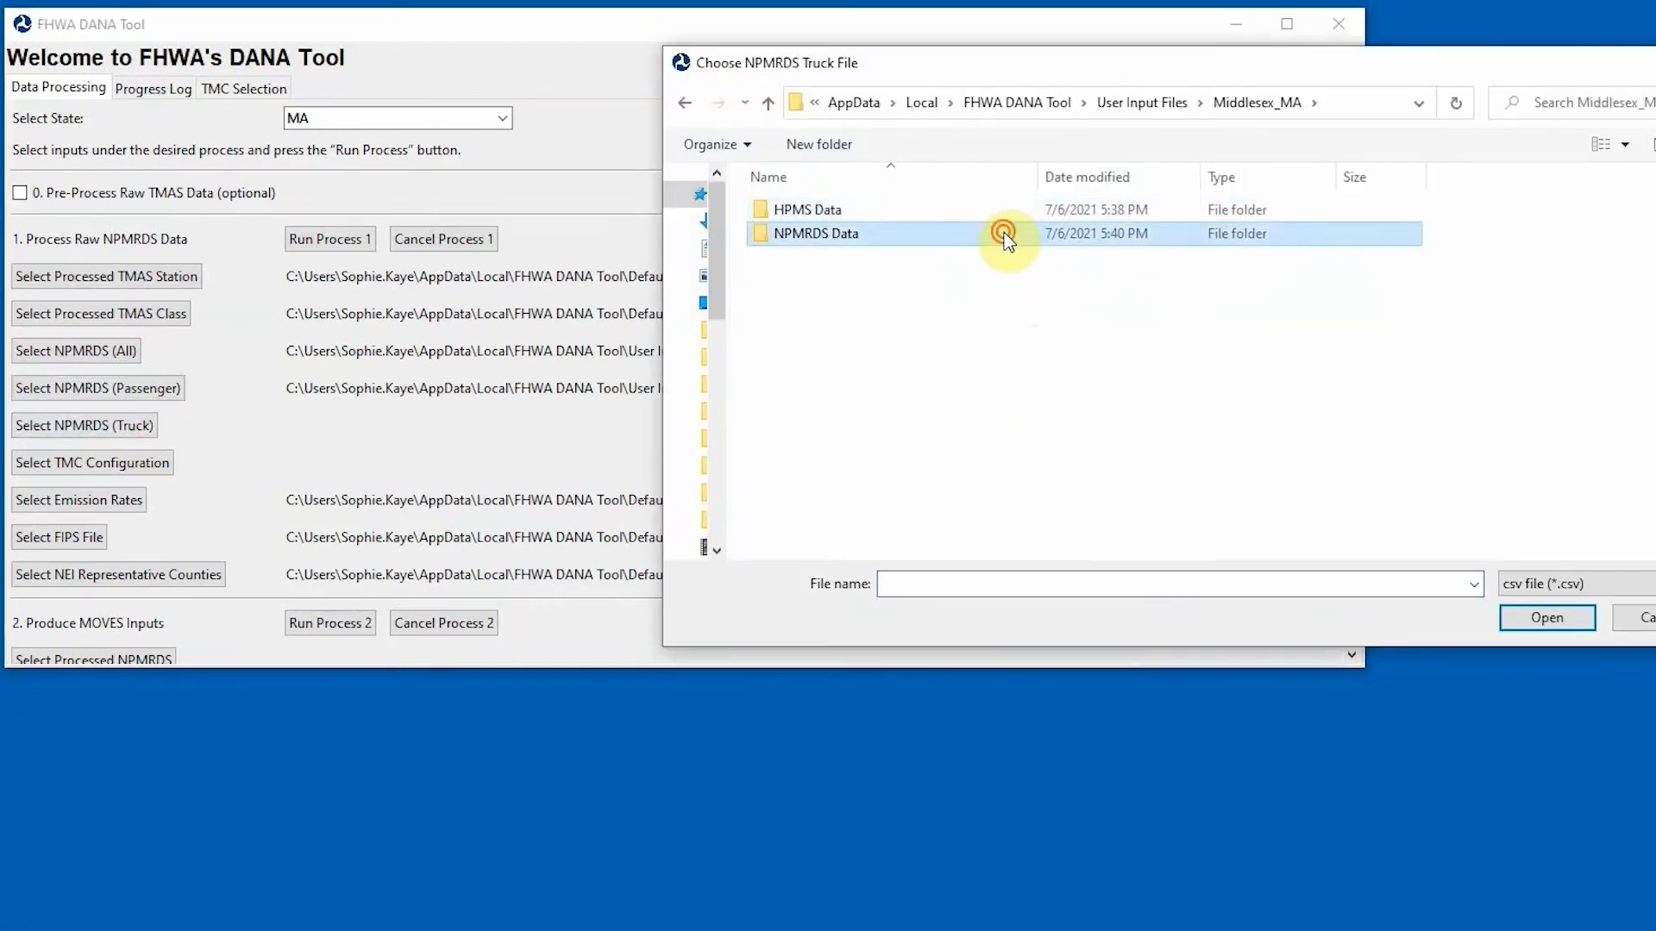
double_click(1003, 232)
double_click(1004, 251)
Step: Load TMC_Identification.csv from the Middlesex_MA > NPMRDS Data folder as the TMC configuration and run Process 1
left_click(163, 467)
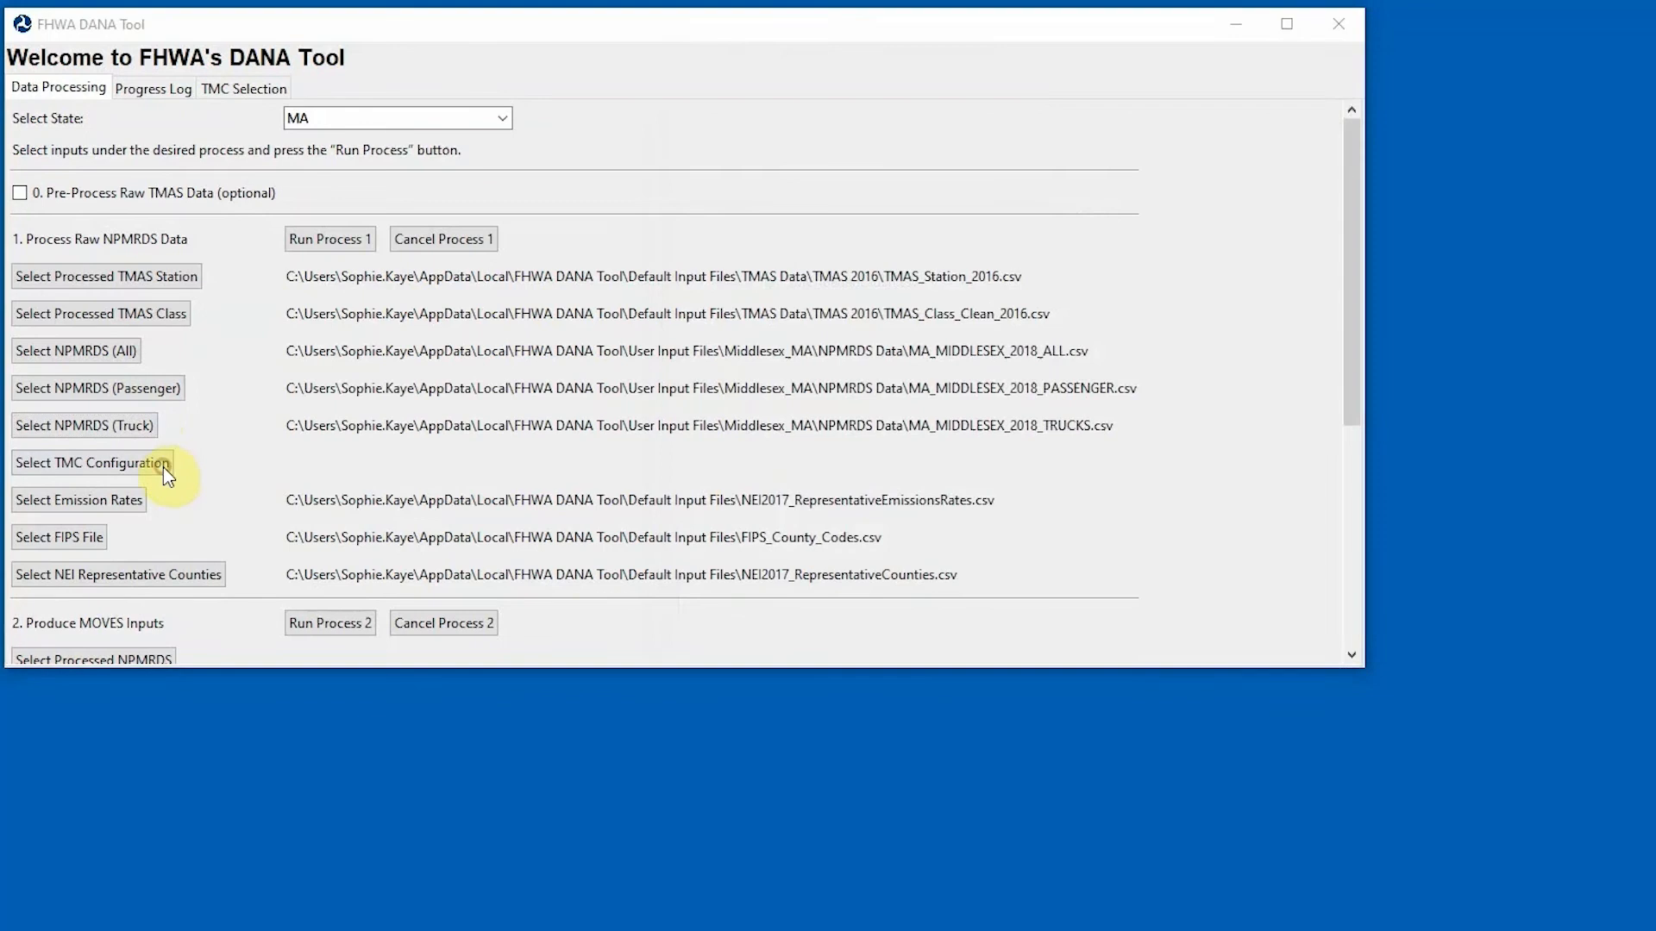
double_click(897, 281)
double_click(914, 212)
double_click(919, 233)
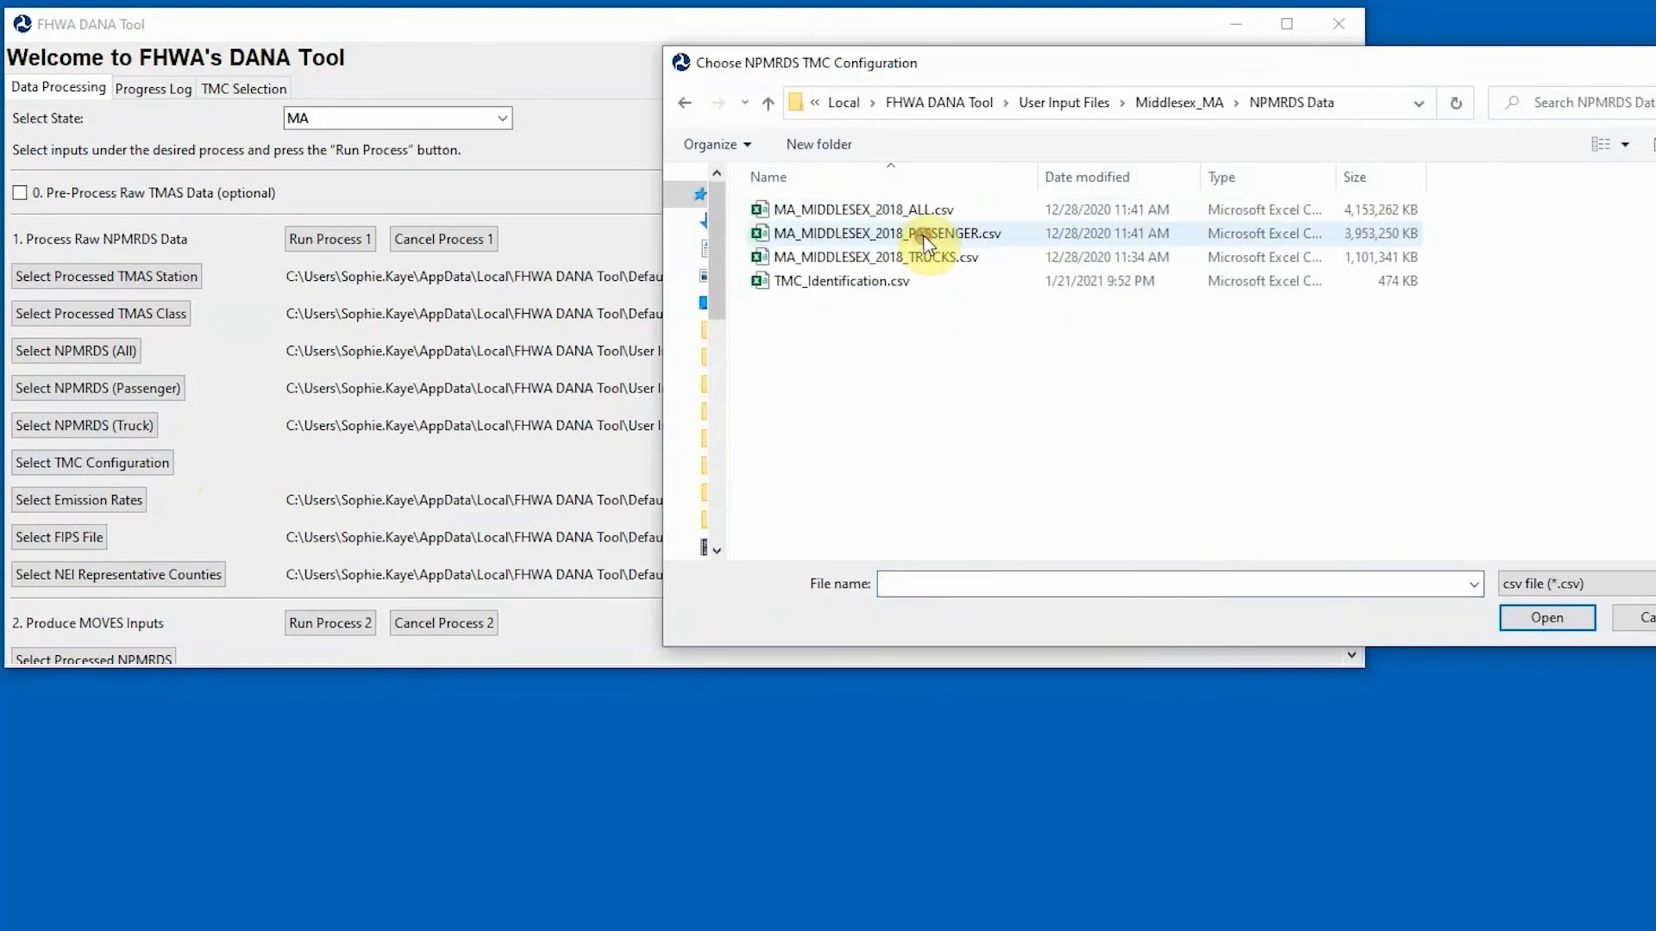
double_click(953, 282)
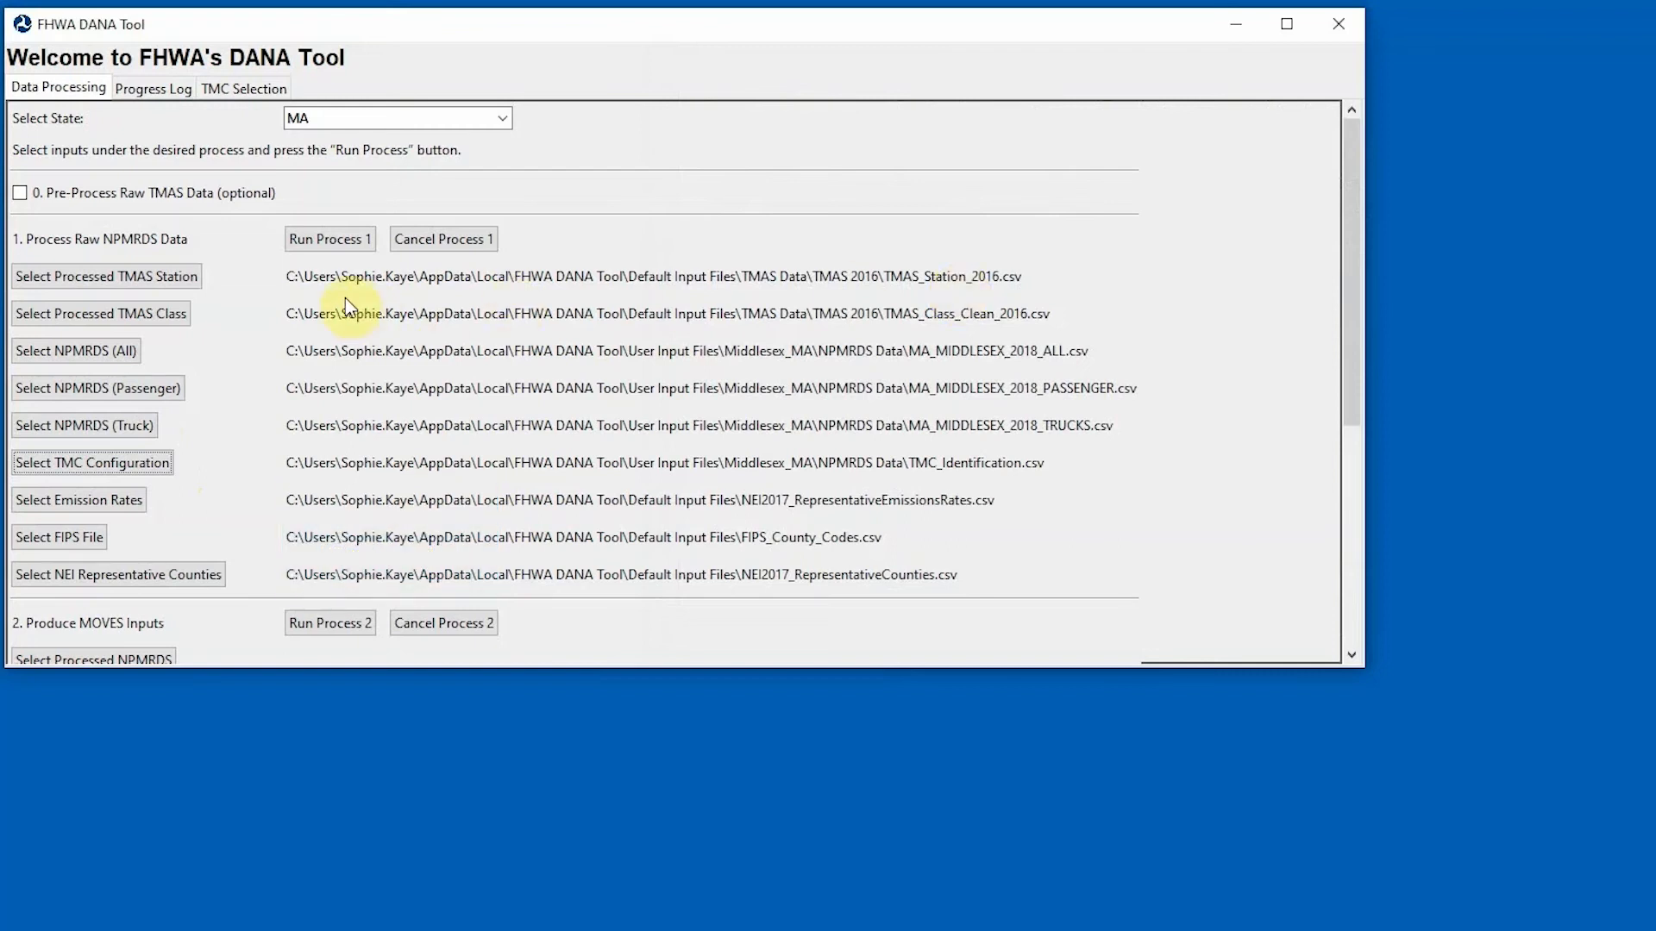
left_click(325, 245)
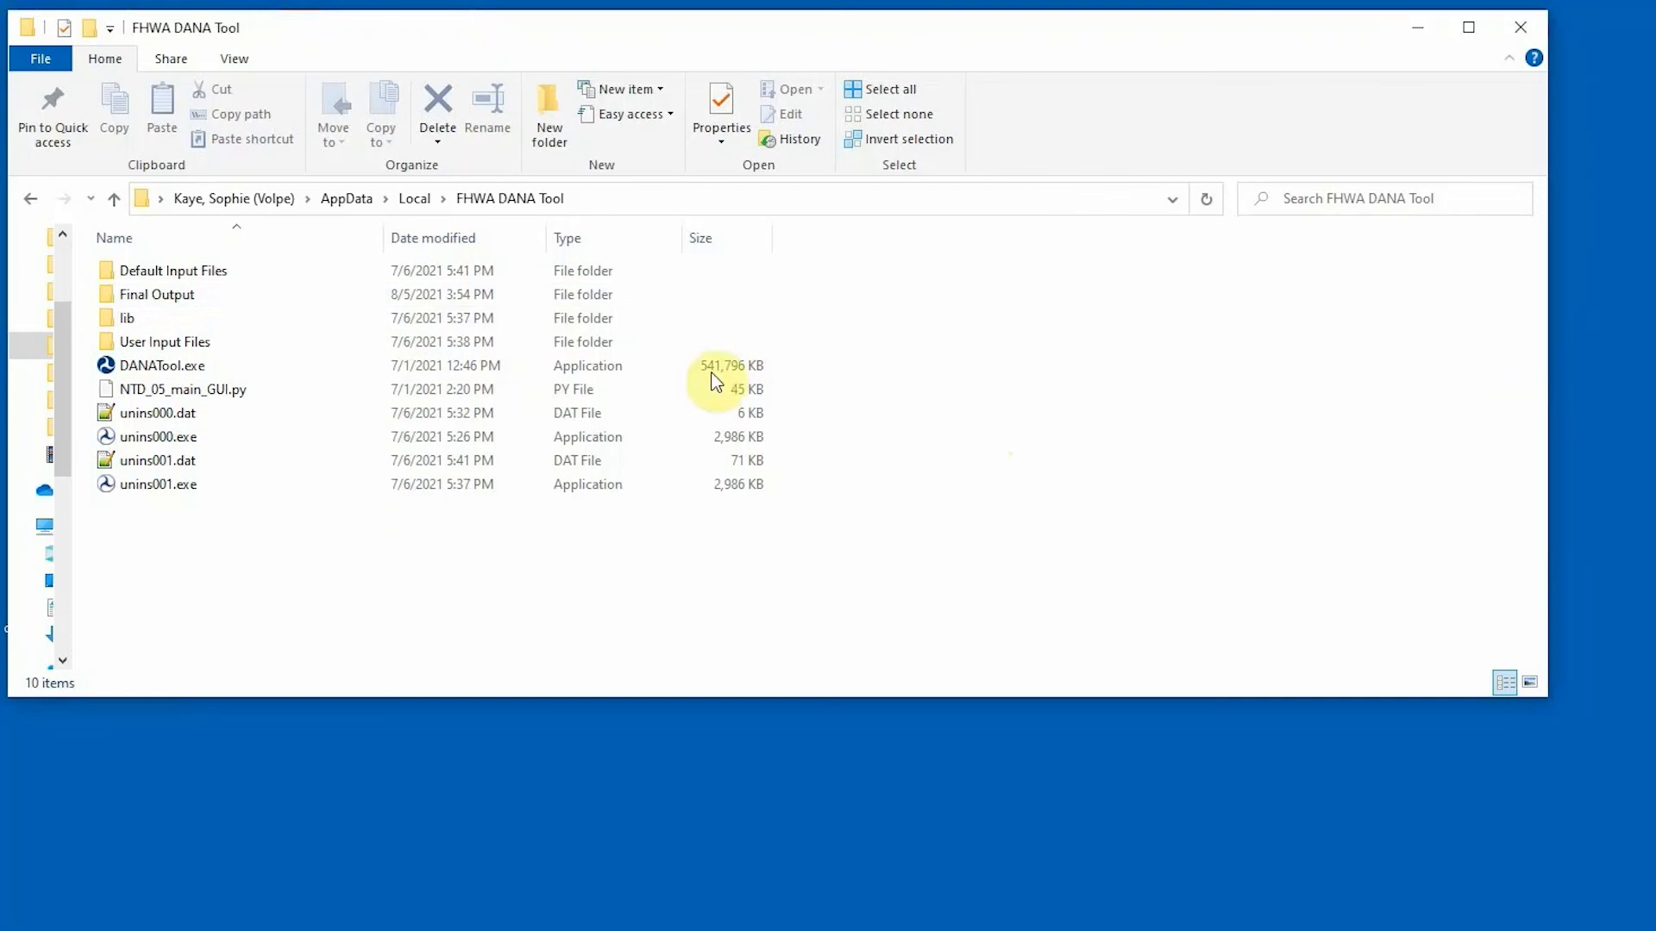
Step: Open MA_Composite_Emissions_SUMMARY.csv from the Final Output > Process1_LinkLevelDataset folder to examine the Process 1 results
double_click(326, 302)
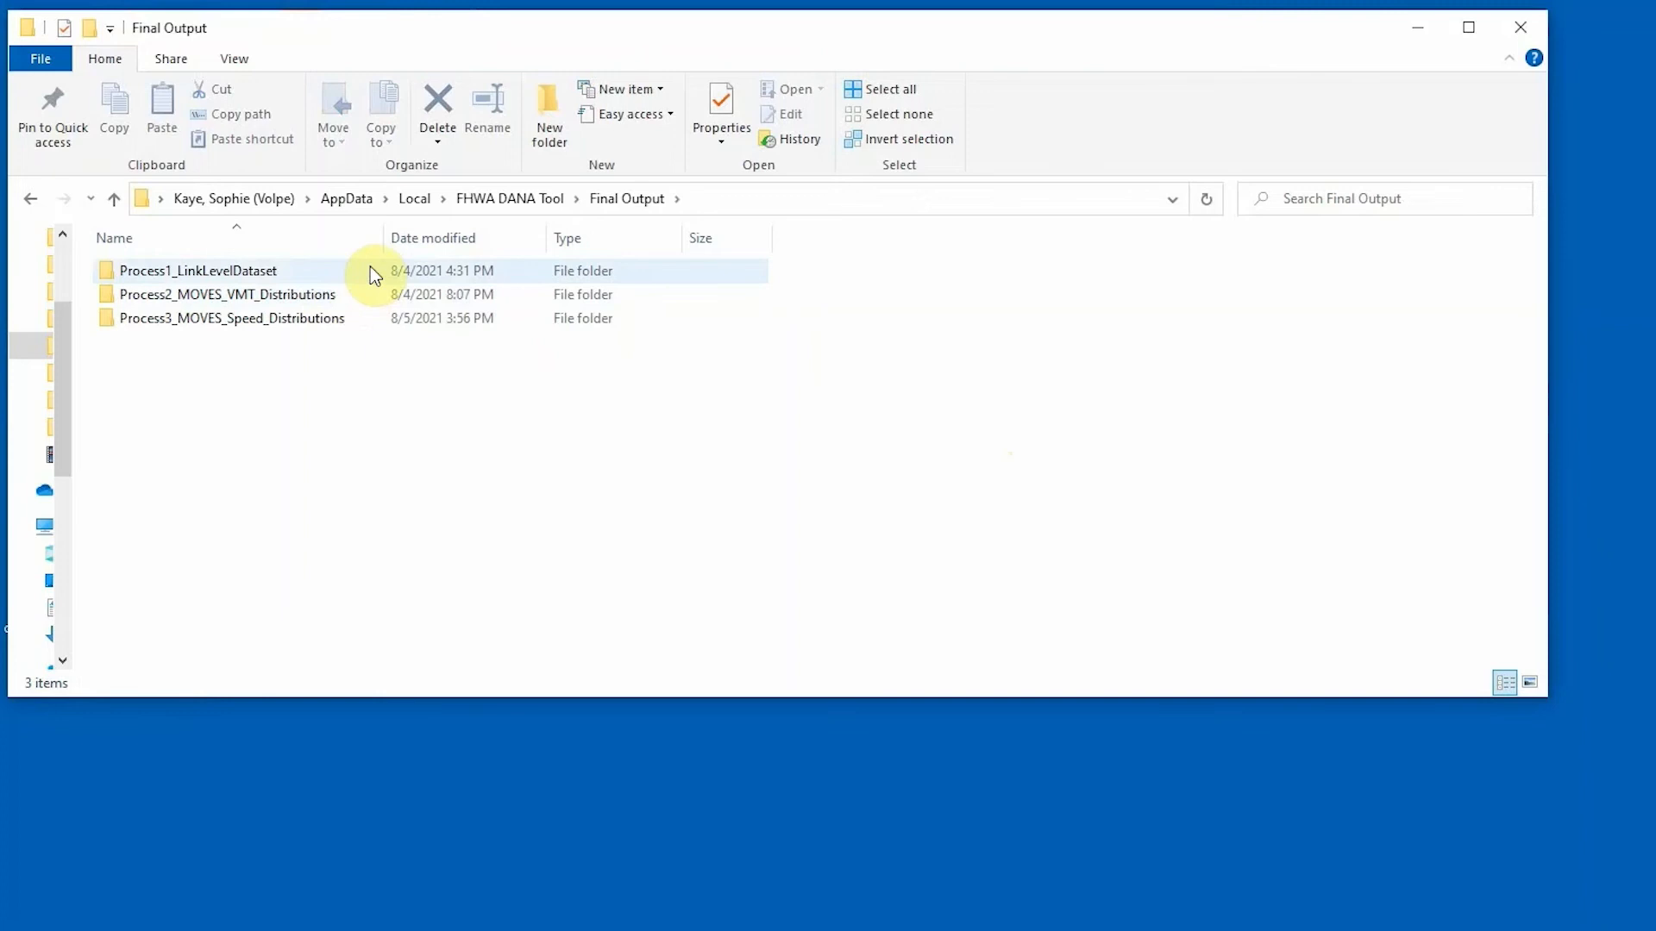
double_click(370, 269)
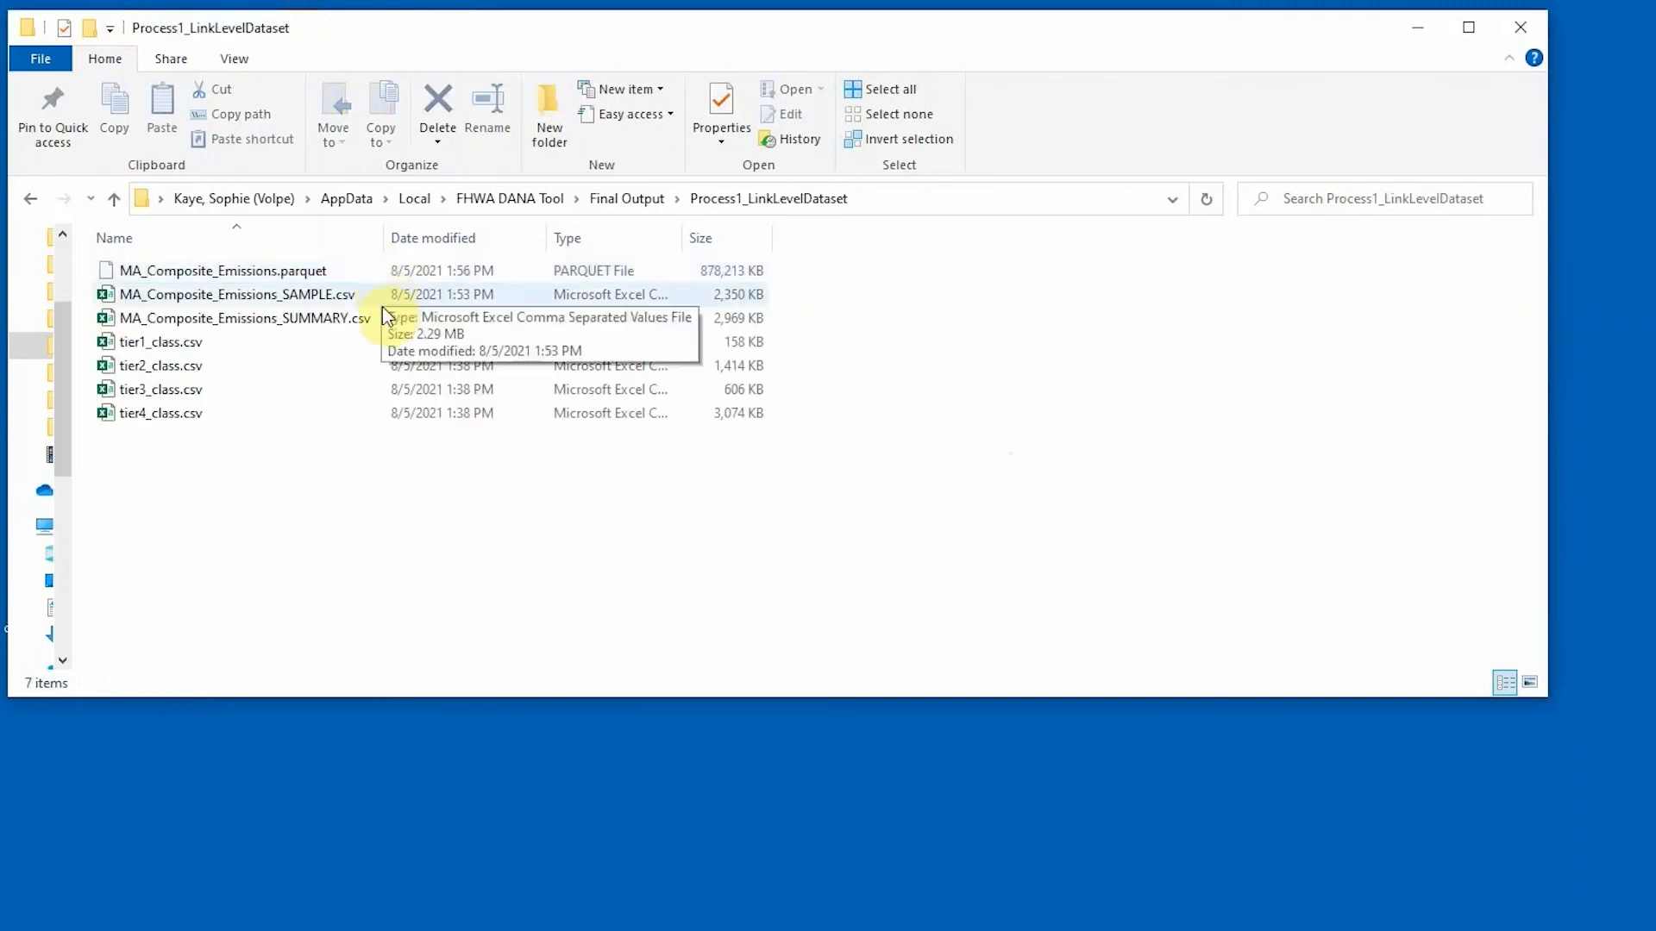
double_click(386, 321)
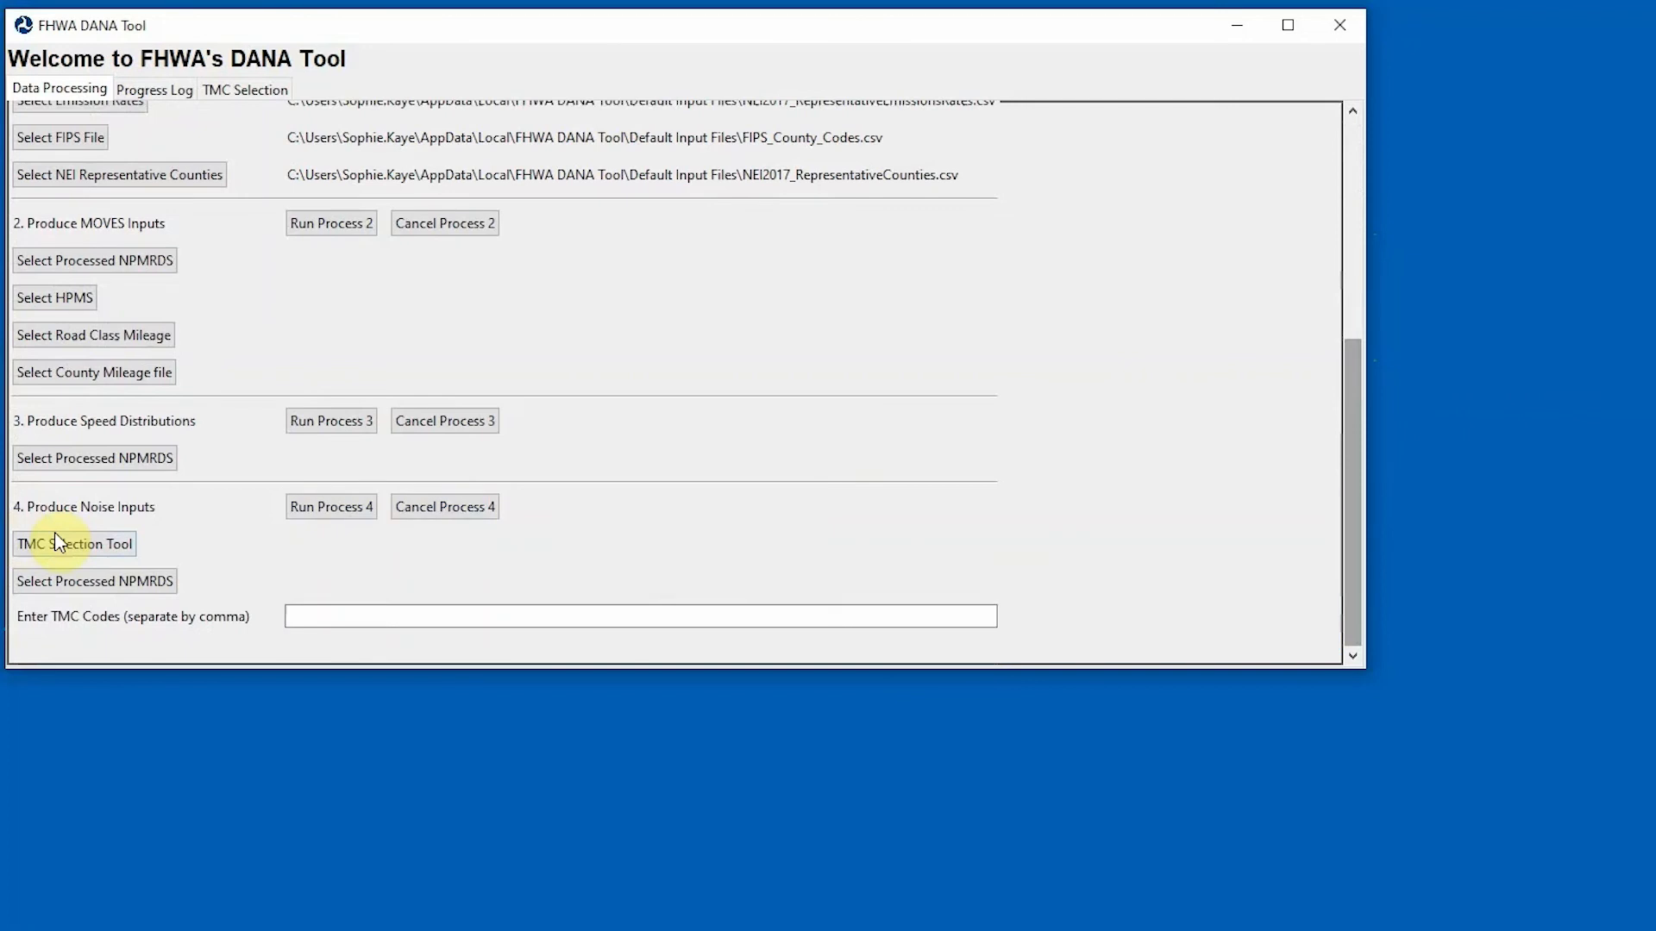
Step: Open the TMC Selection Tool and load TMC_Identification.csv from Middlesex_MA > NPMRDS Data as its TMC config file
left_click(103, 545)
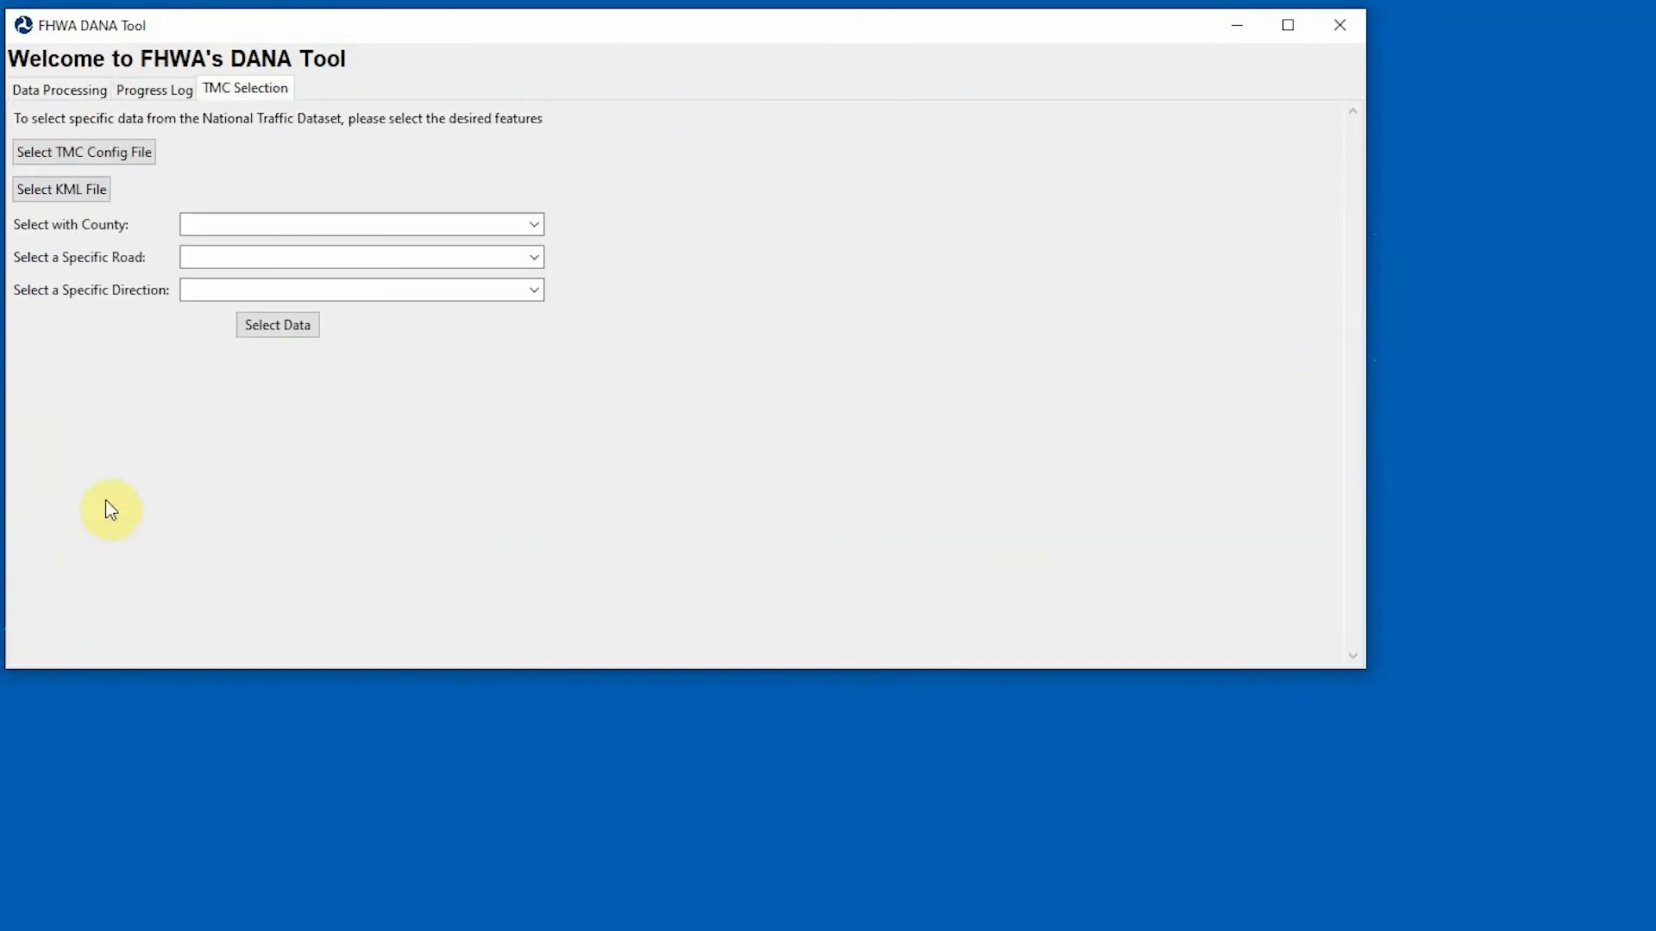
left_click(144, 160)
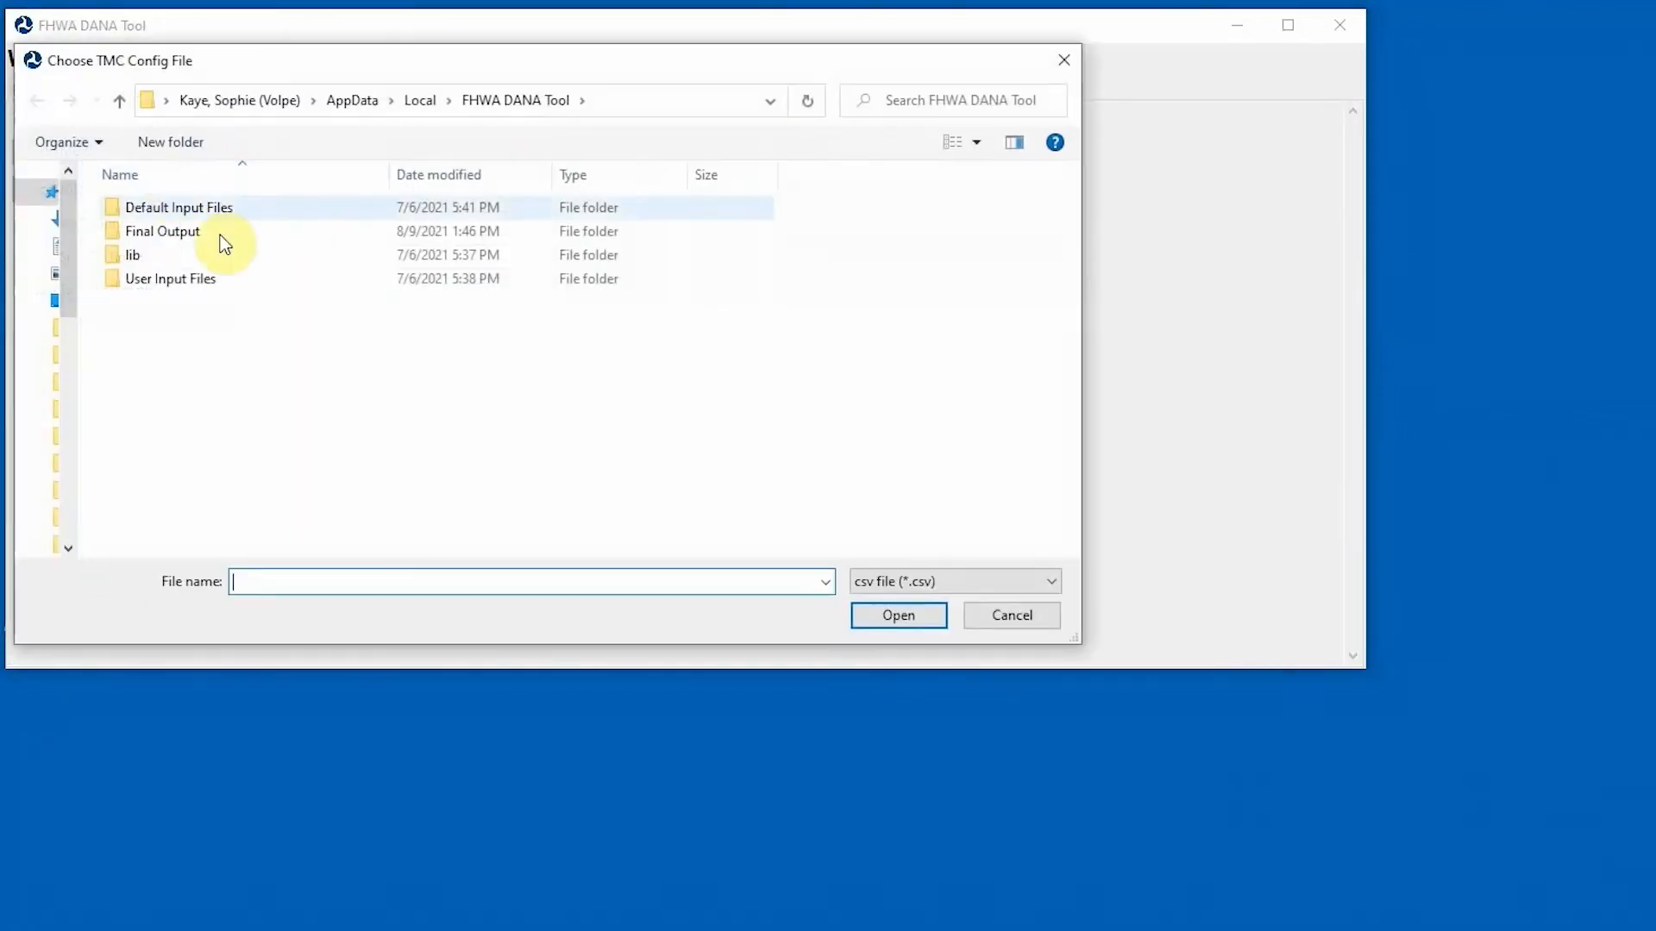
double_click(309, 281)
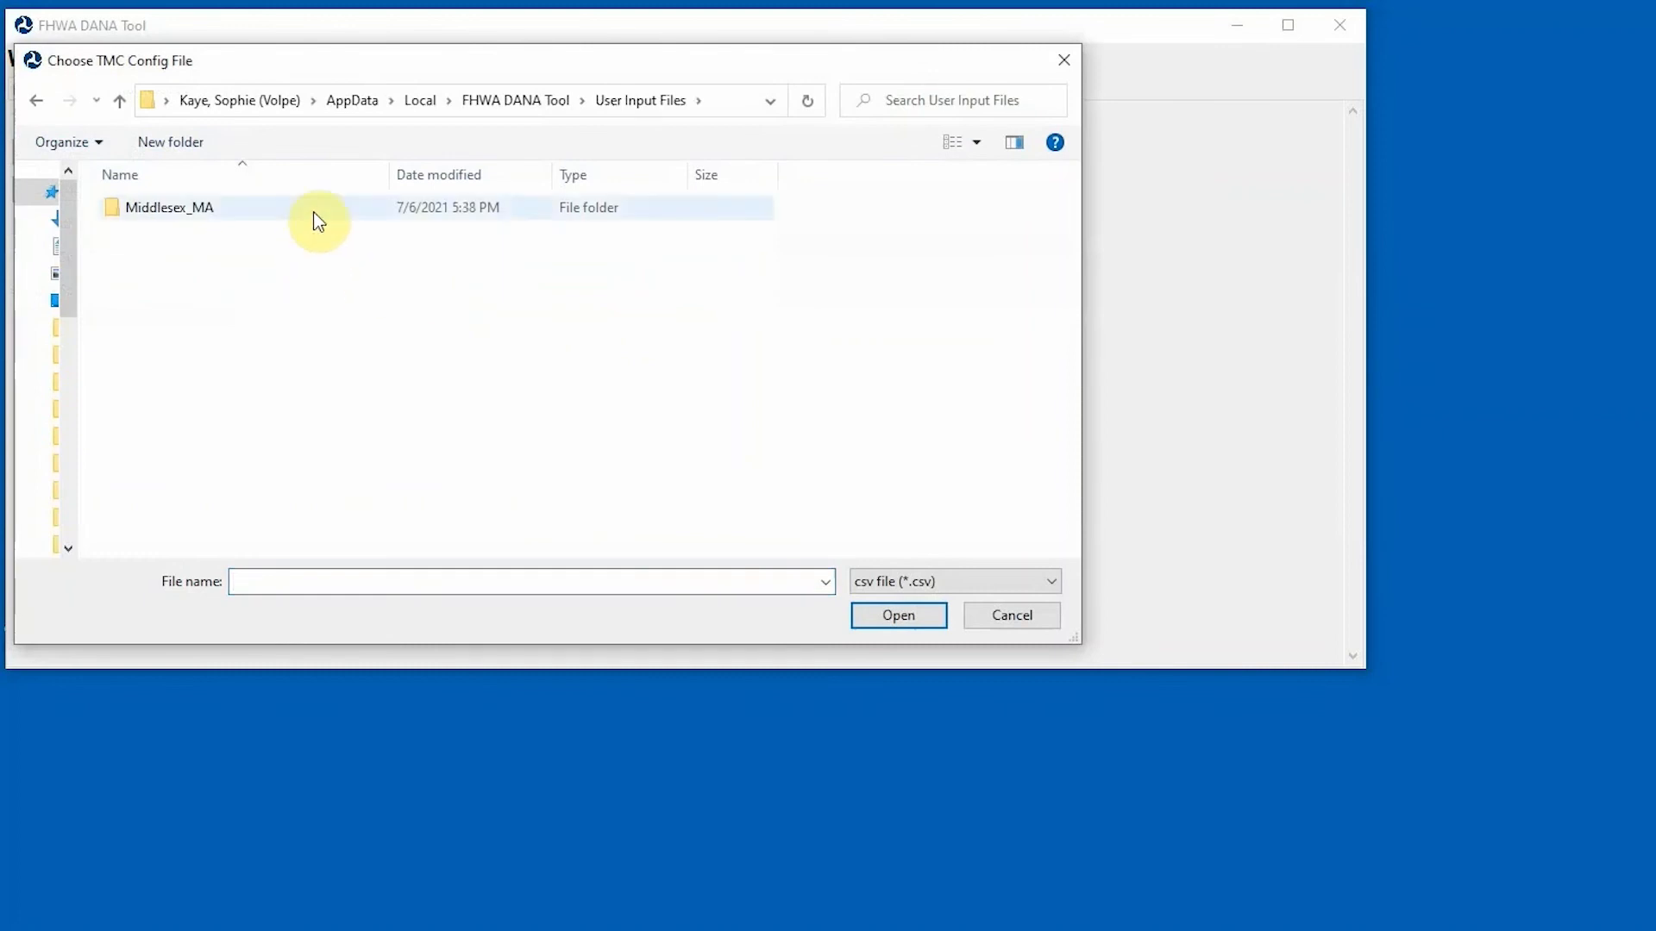
double_click(315, 214)
double_click(326, 231)
double_click(339, 276)
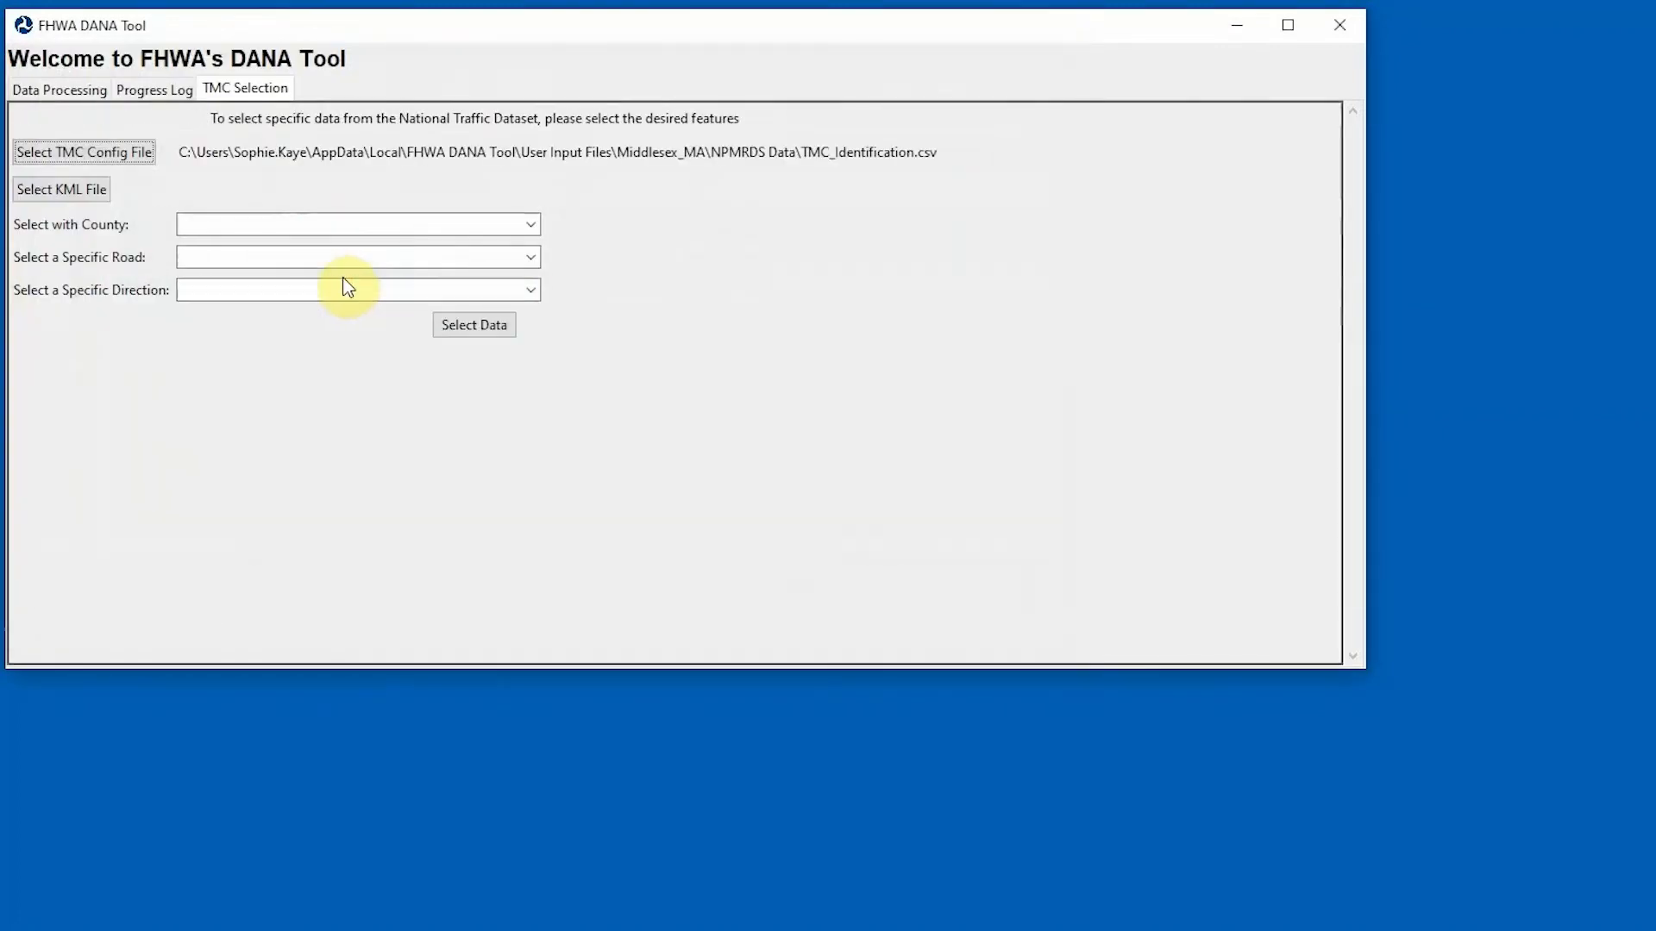
Step: Generate the TMC selection for MIDDLESEX county and road I-95 without specifying a direction
left_click(401, 226)
left_click(431, 281)
left_click(470, 257)
scroll(523, 380, "down", 3)
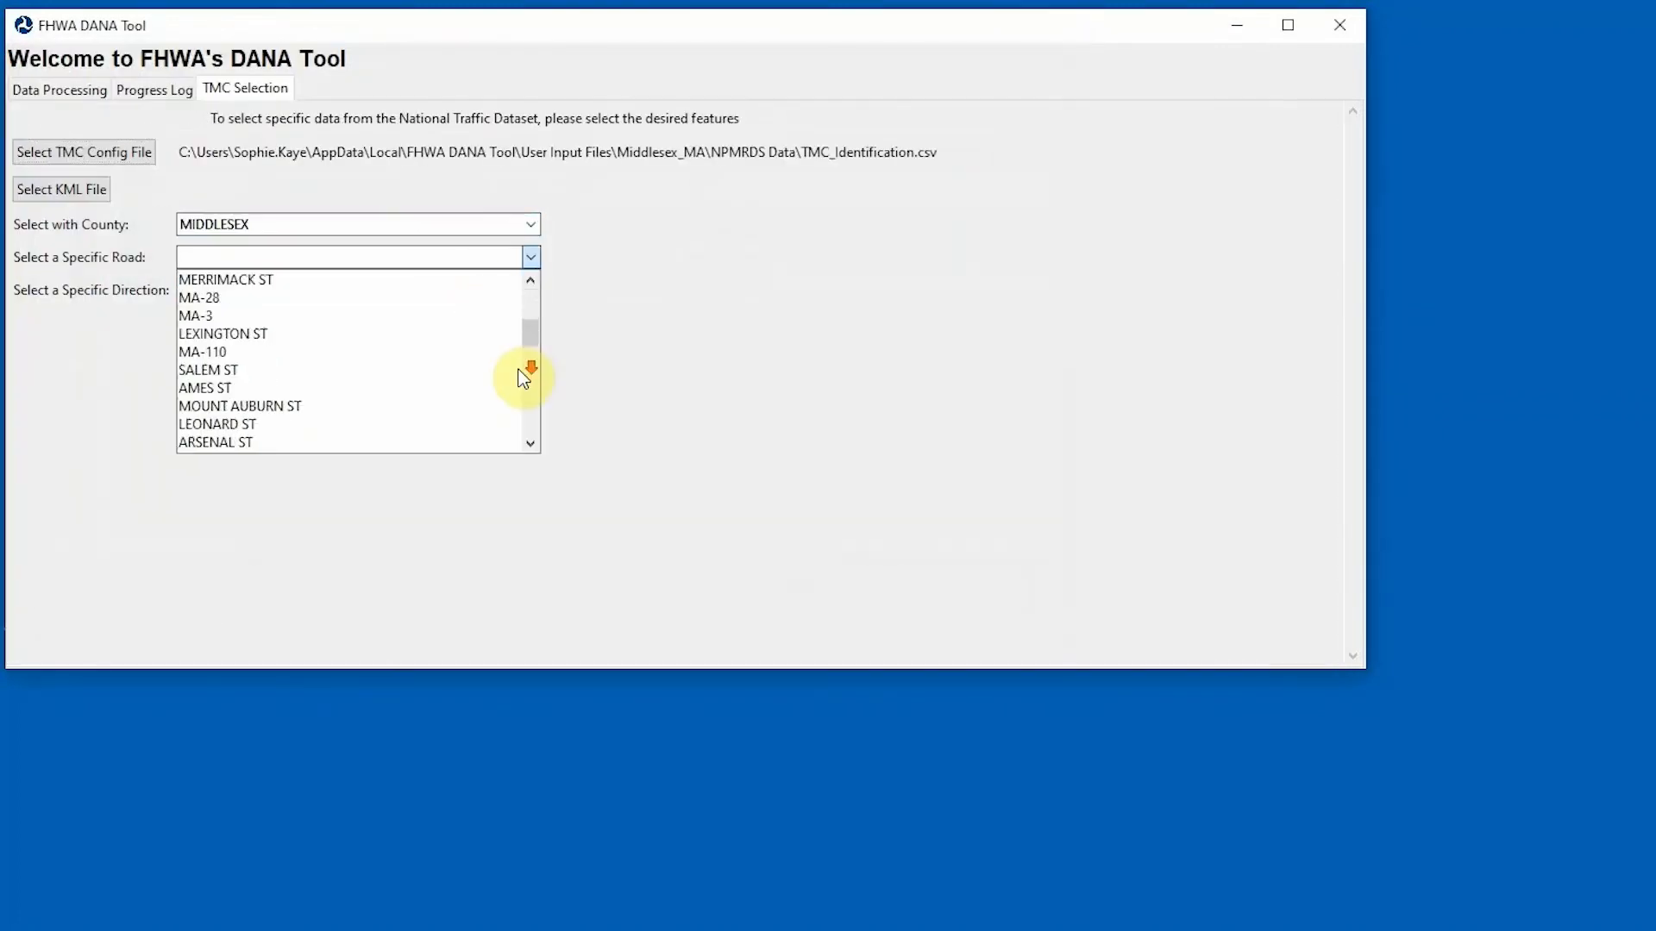
scroll(524, 378, "down", 10)
left_click(363, 376)
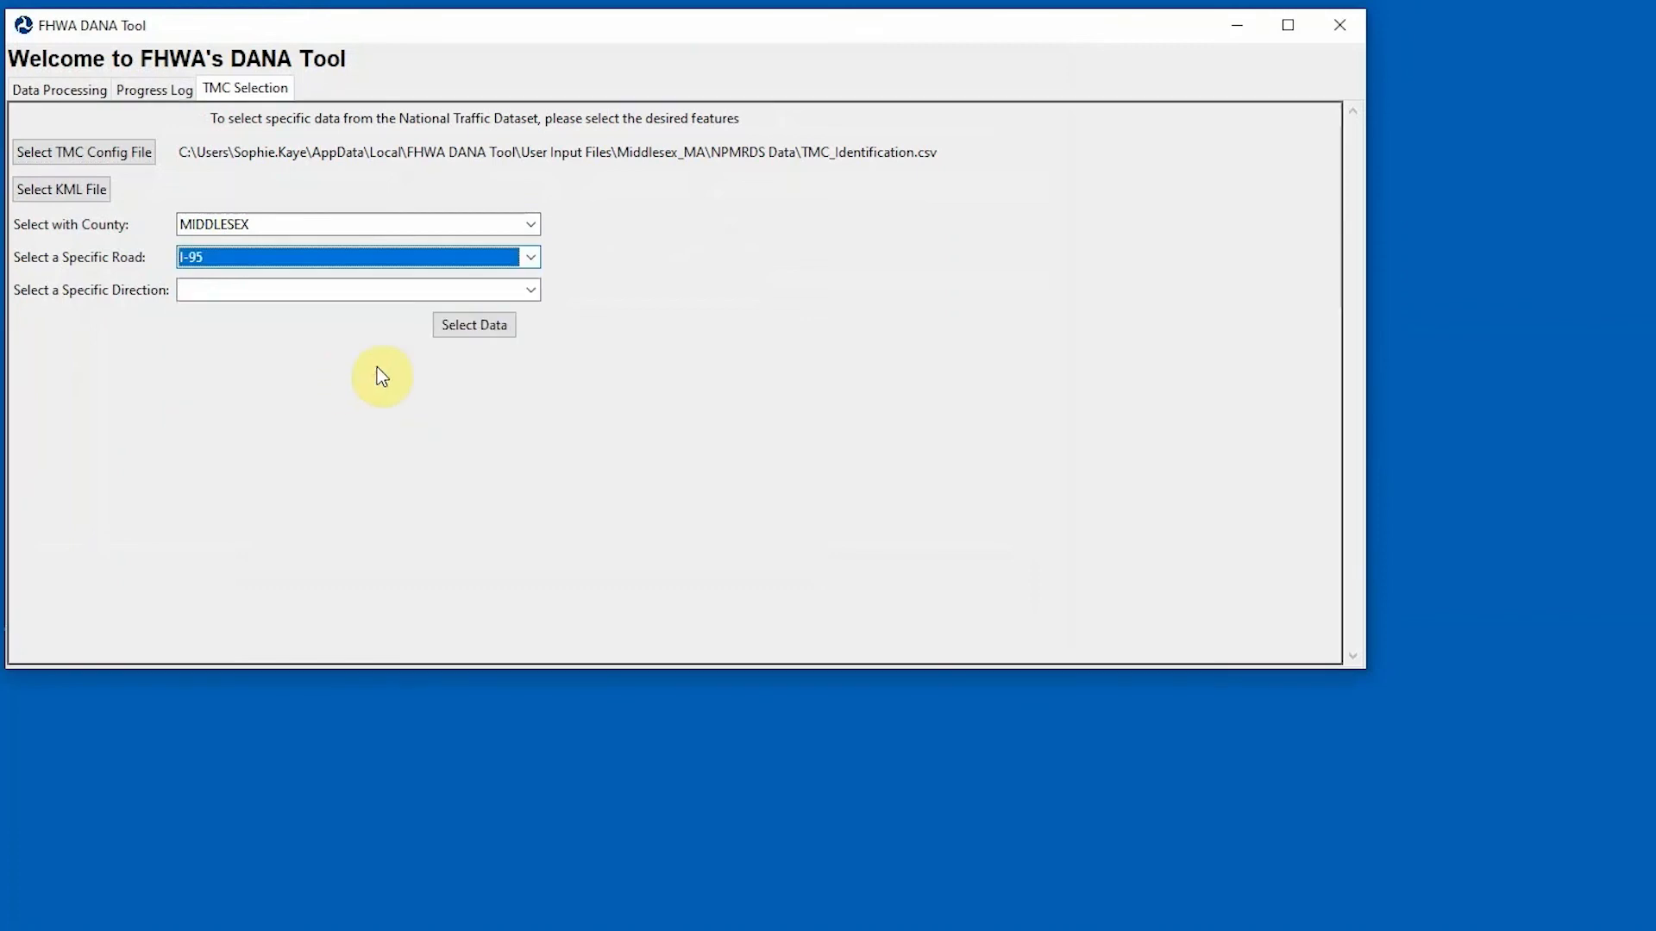
left_click(474, 331)
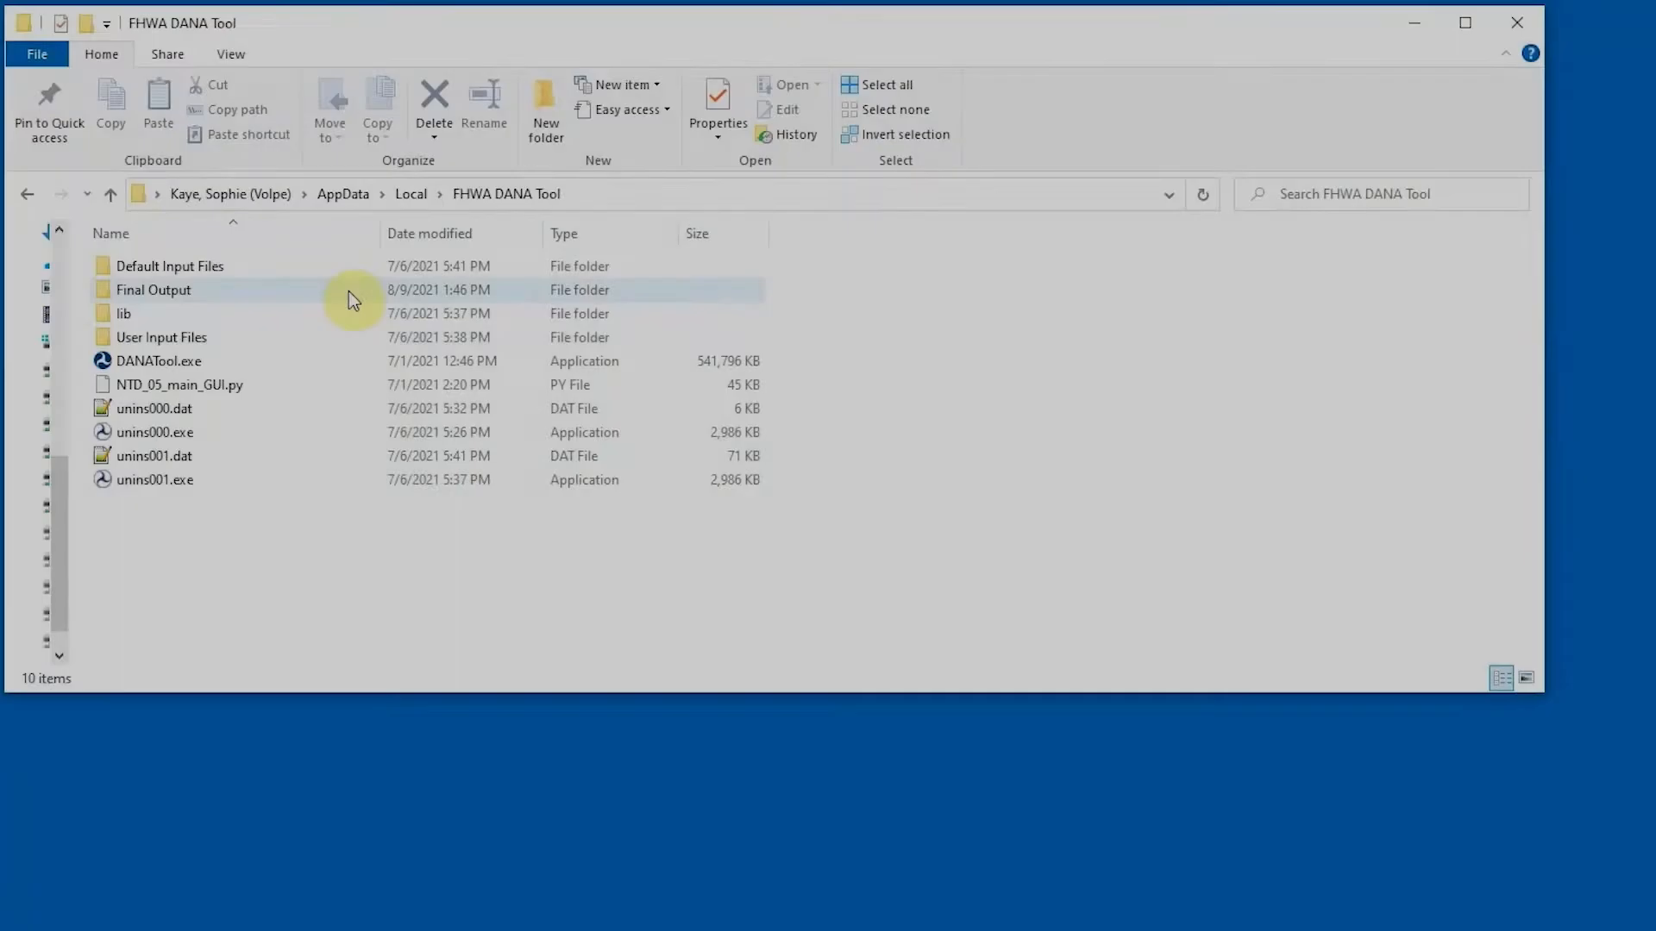
Step: Open TMCs_MIDDLESEX_I-95_.txt from Final Output > TMC_Selection and copy all its TMC codes
double_click(349, 291)
double_click(355, 360)
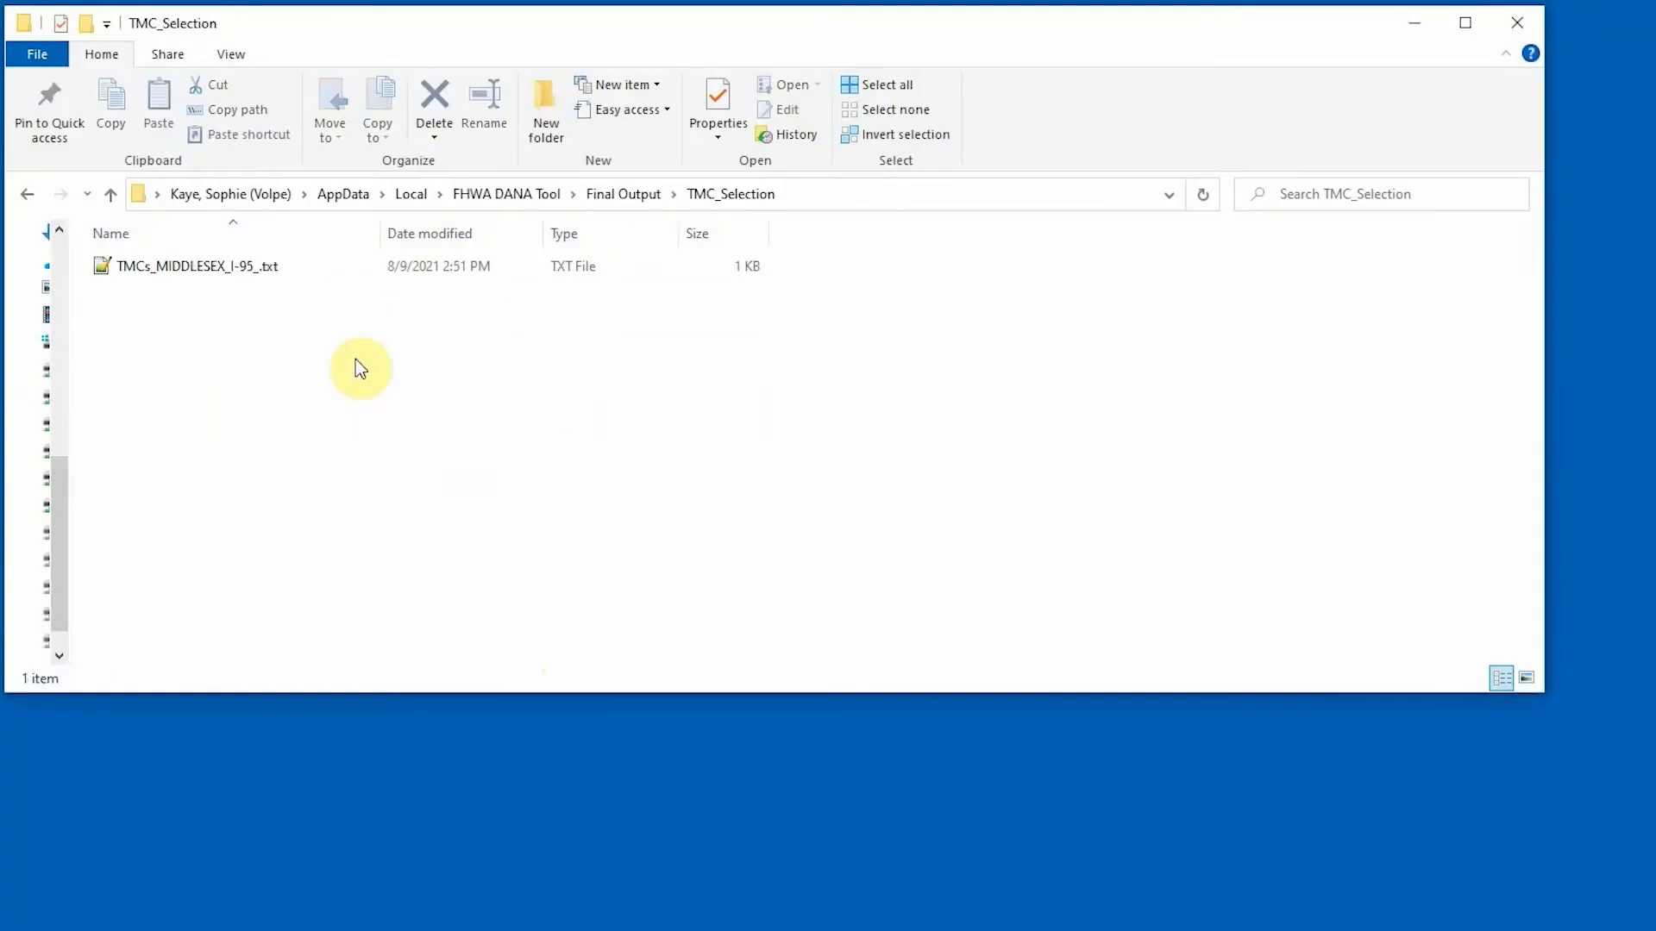
double_click(349, 274)
left_click_drag(562, 449, 99, 349)
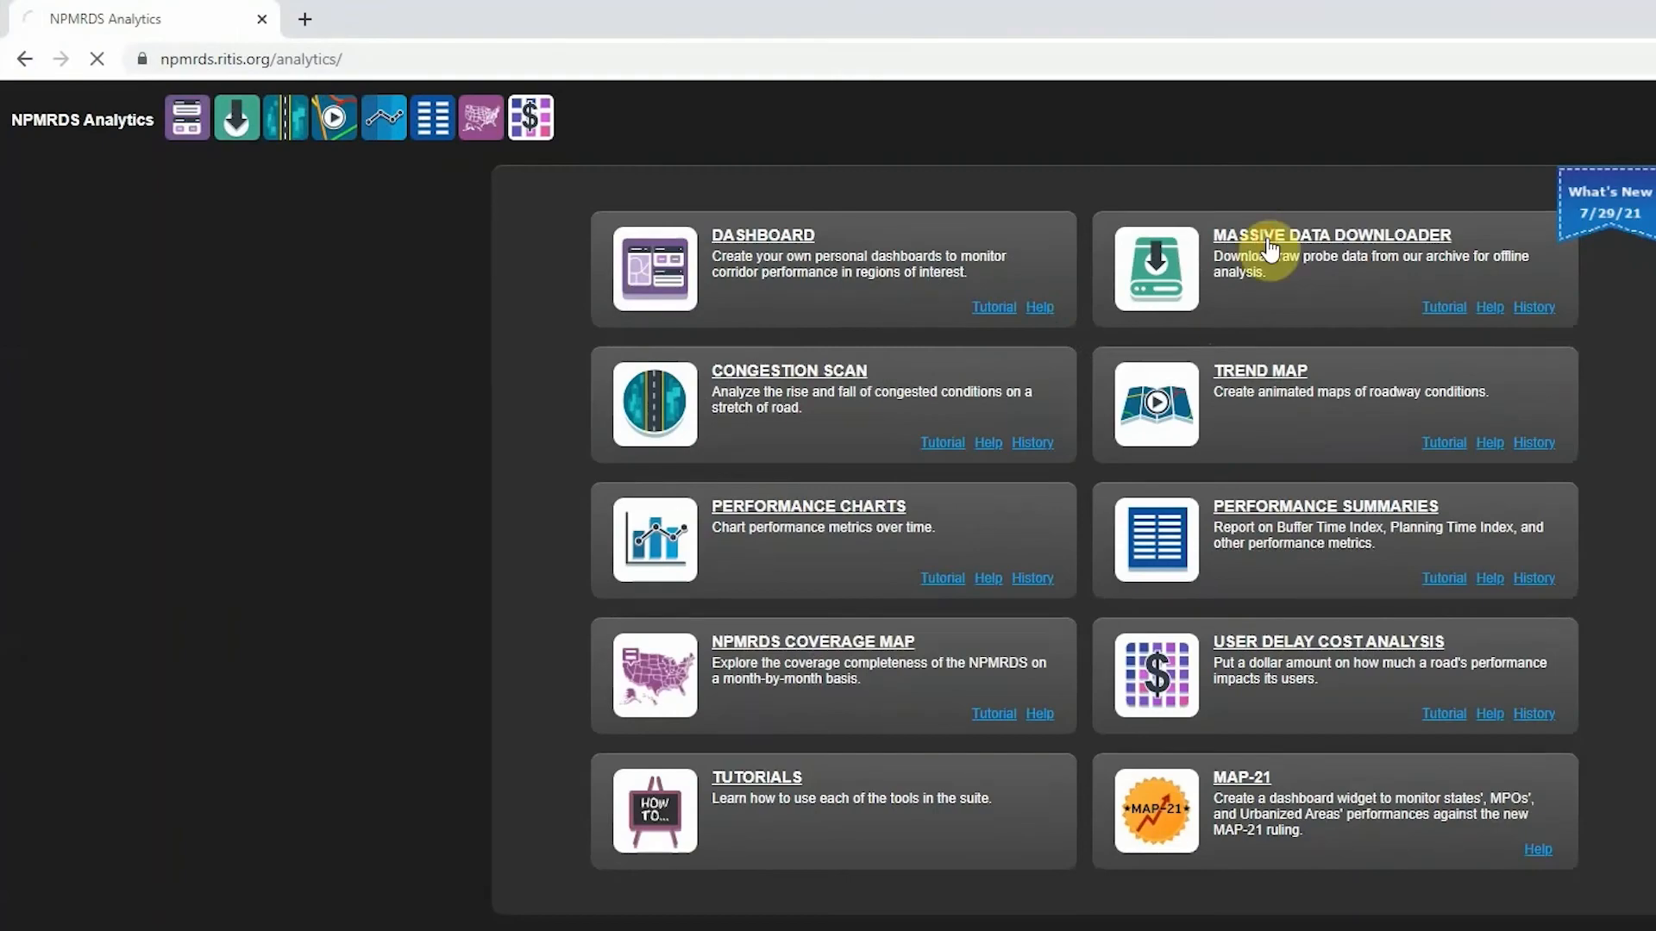
Step: In the NPMRDS Analytics website's Massive Data Downloader, paste the copied TMC codes as the segment codes
left_click(1198, 282)
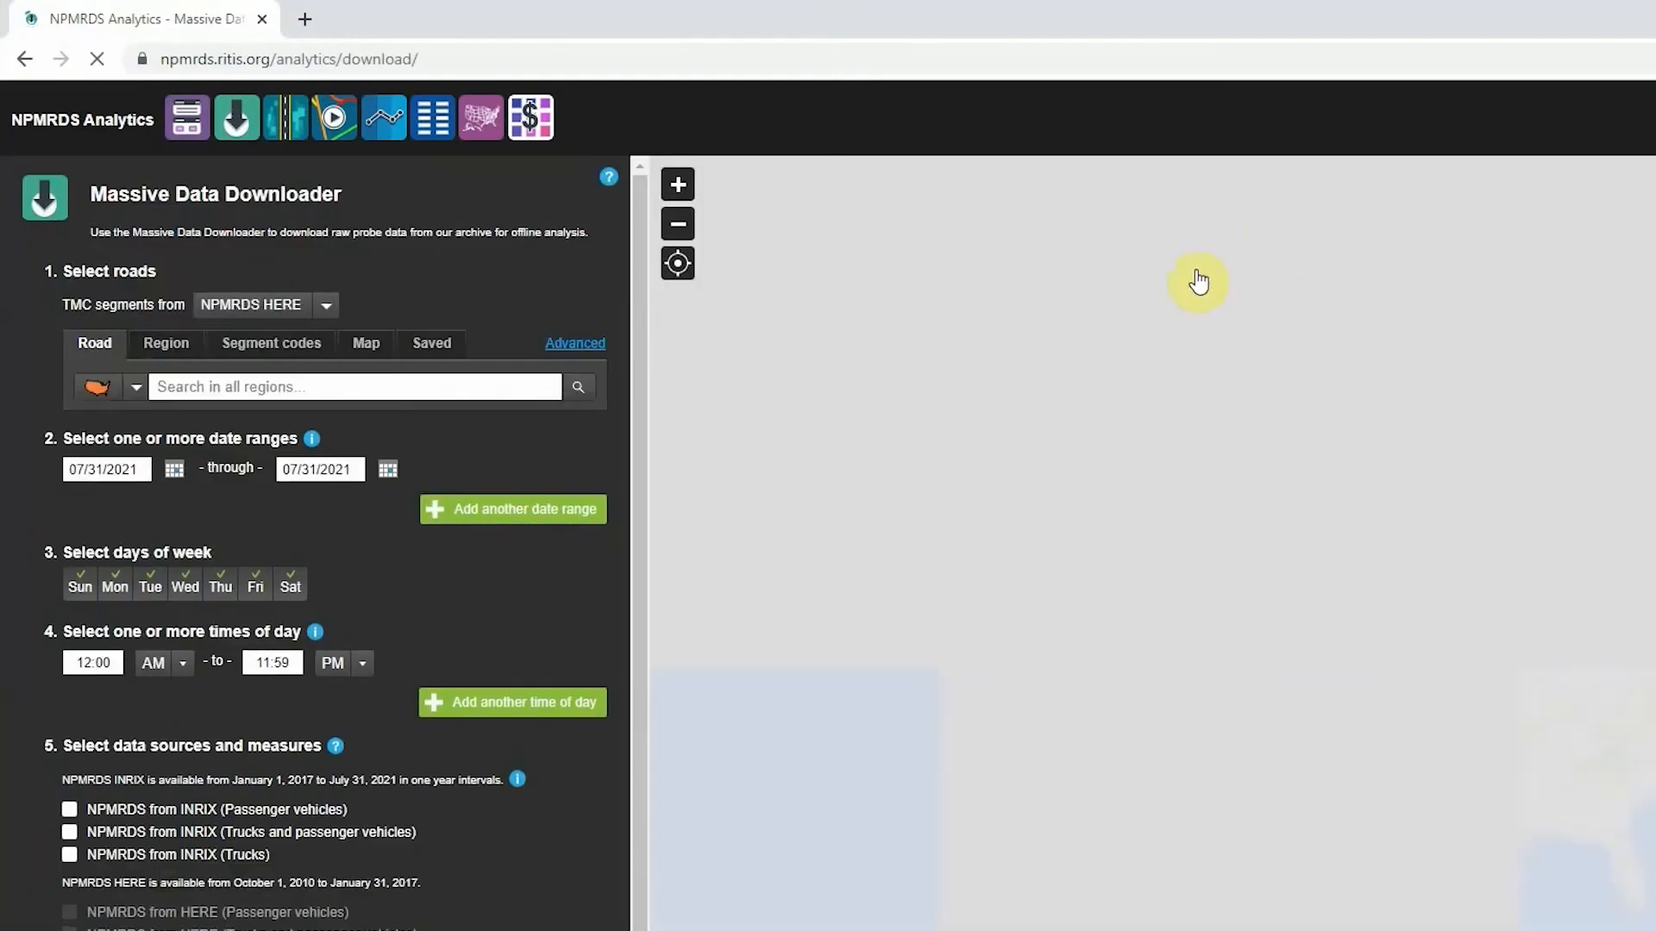
left_click(285, 345)
right_click(289, 438)
left_click(344, 610)
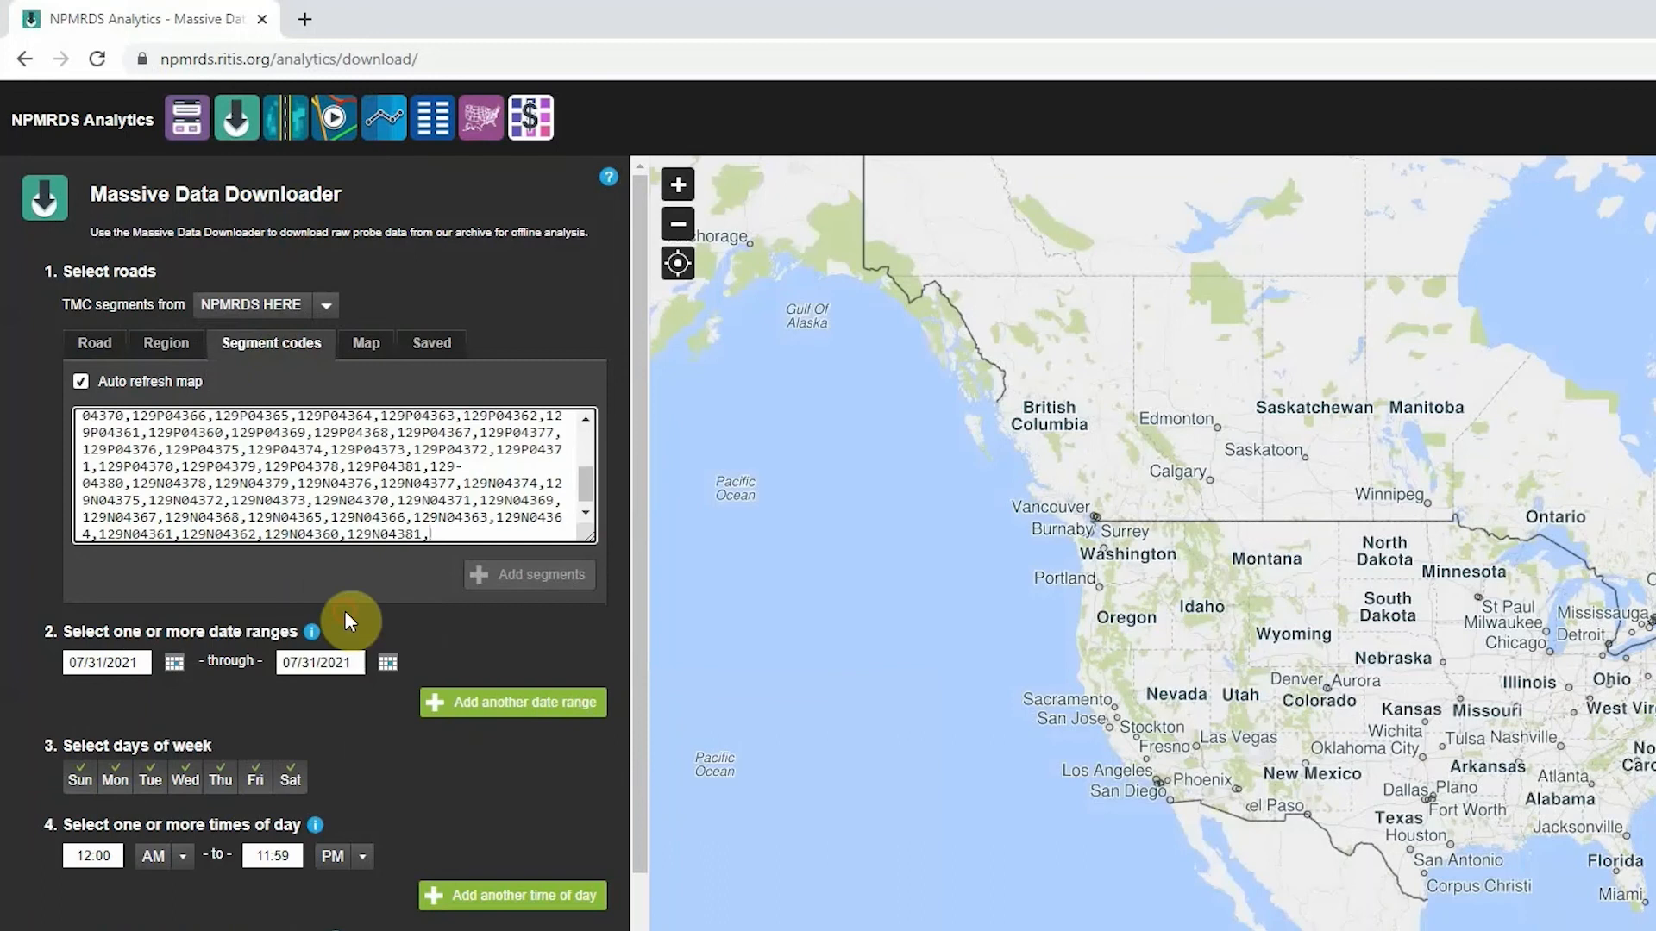
Step: Add the pasted TMC segments to the selected roads and zoom the map in on I-95 near Woburn
left_click(527, 575)
left_click(1376, 394)
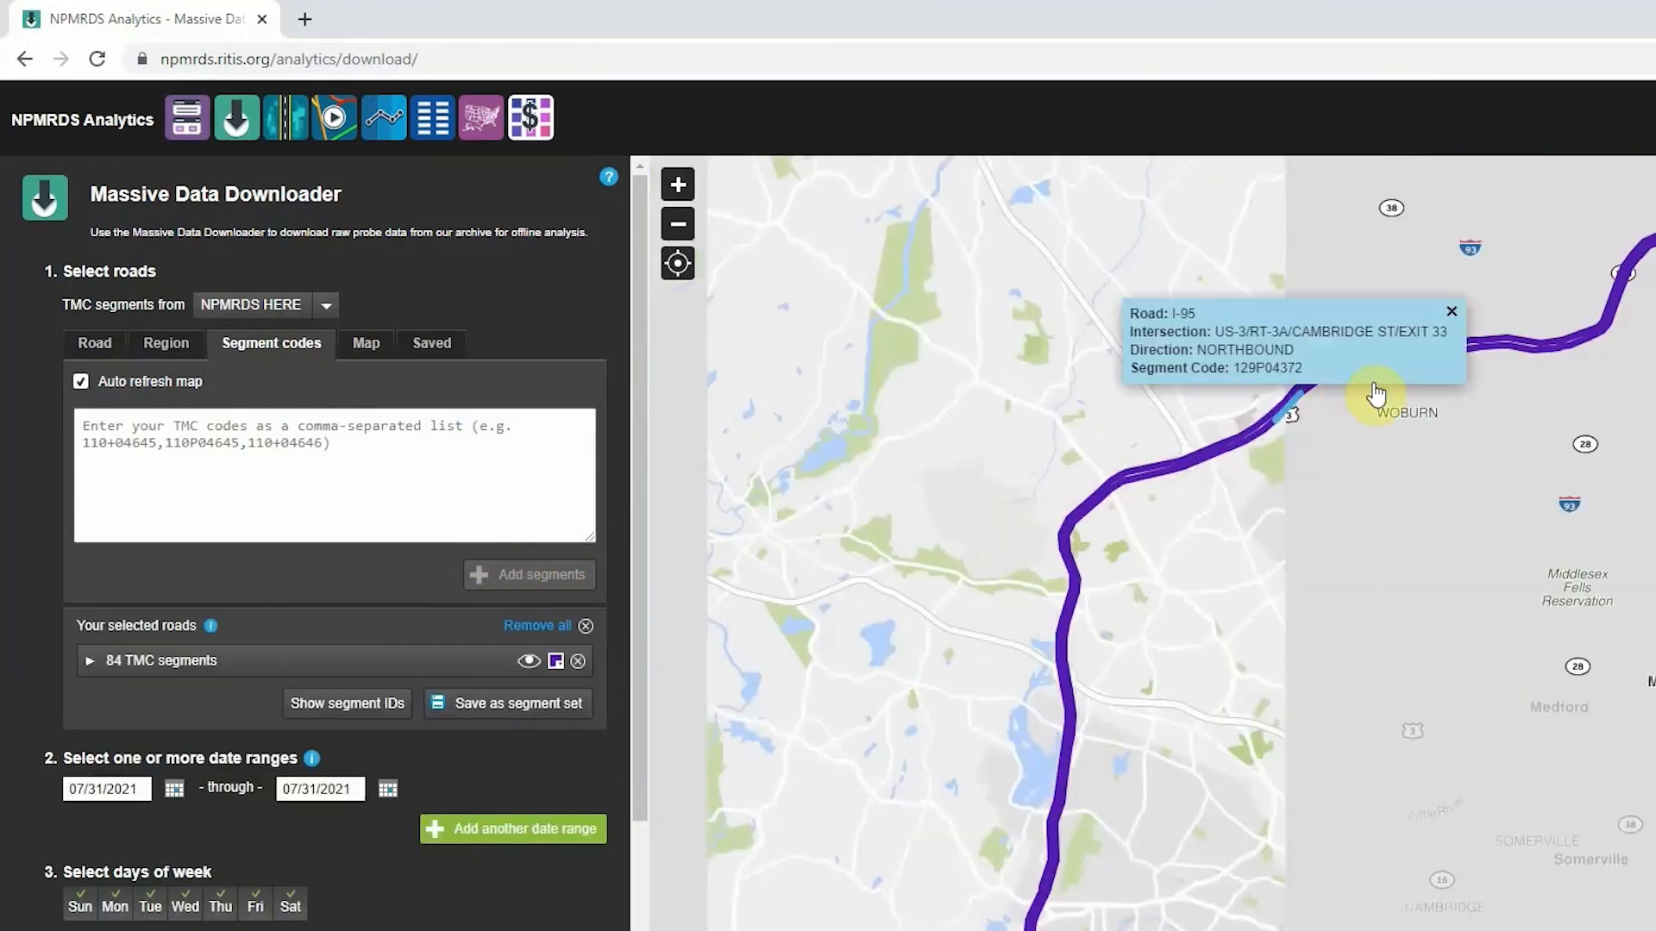
scroll(1463, 340, "up", 5)
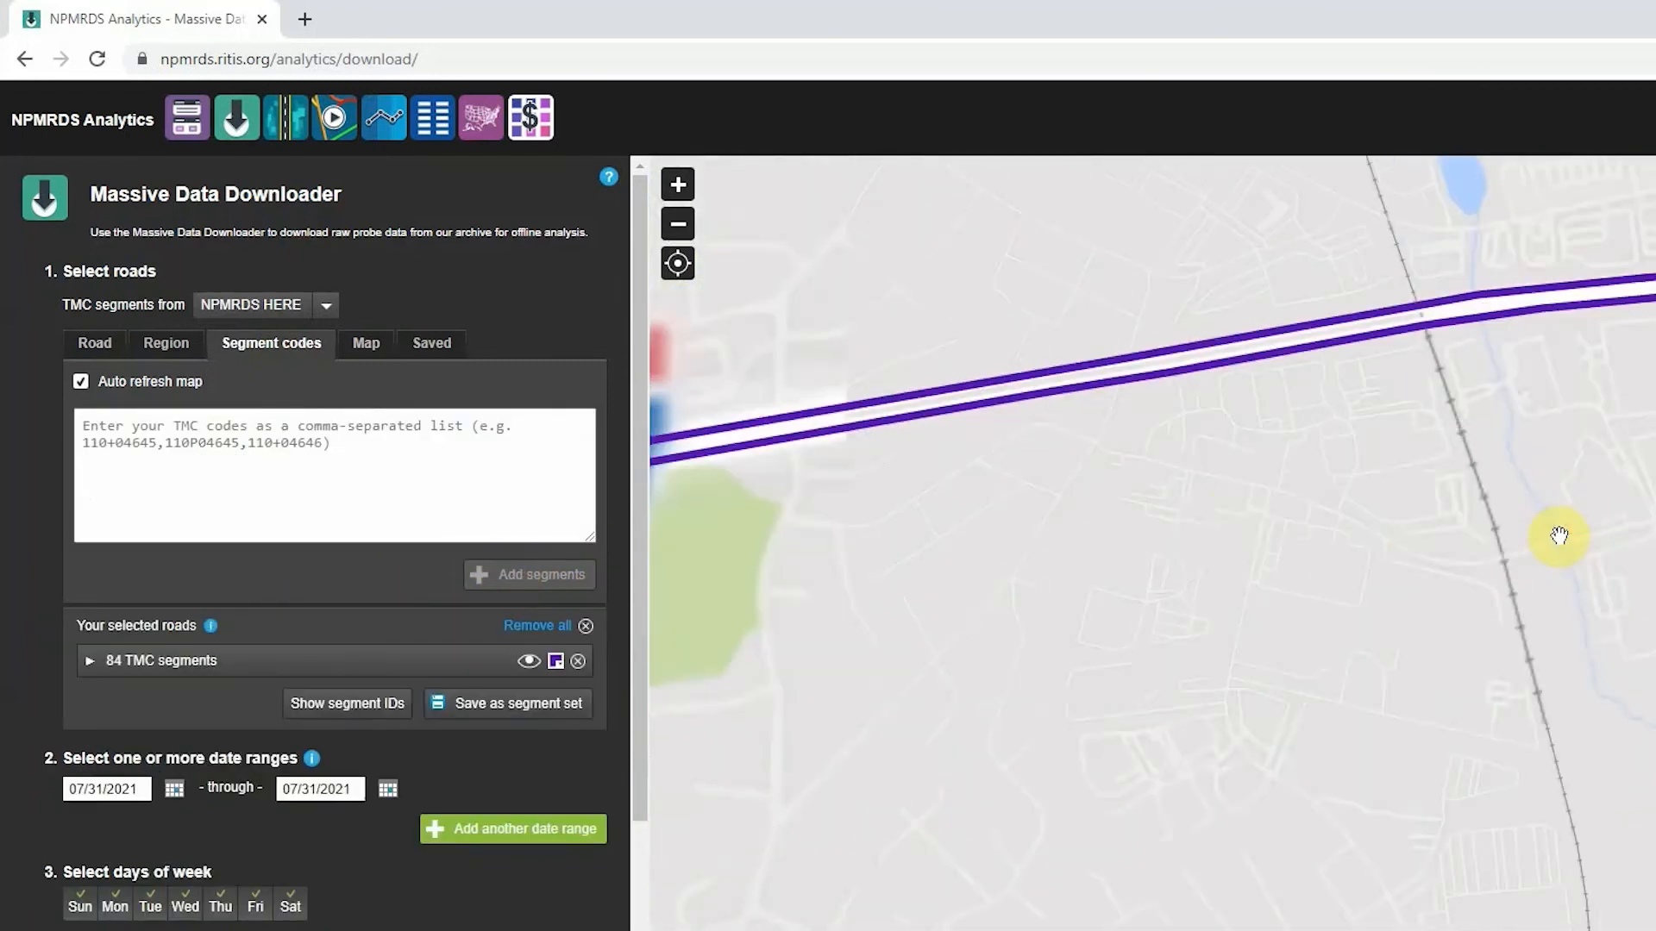
Step: Look up the I-95 segments at RT-38/Exit 35 and enter TMC codes 129-04374, 129+04375 for Process 4 in the DANA Tool
left_click(1265, 399)
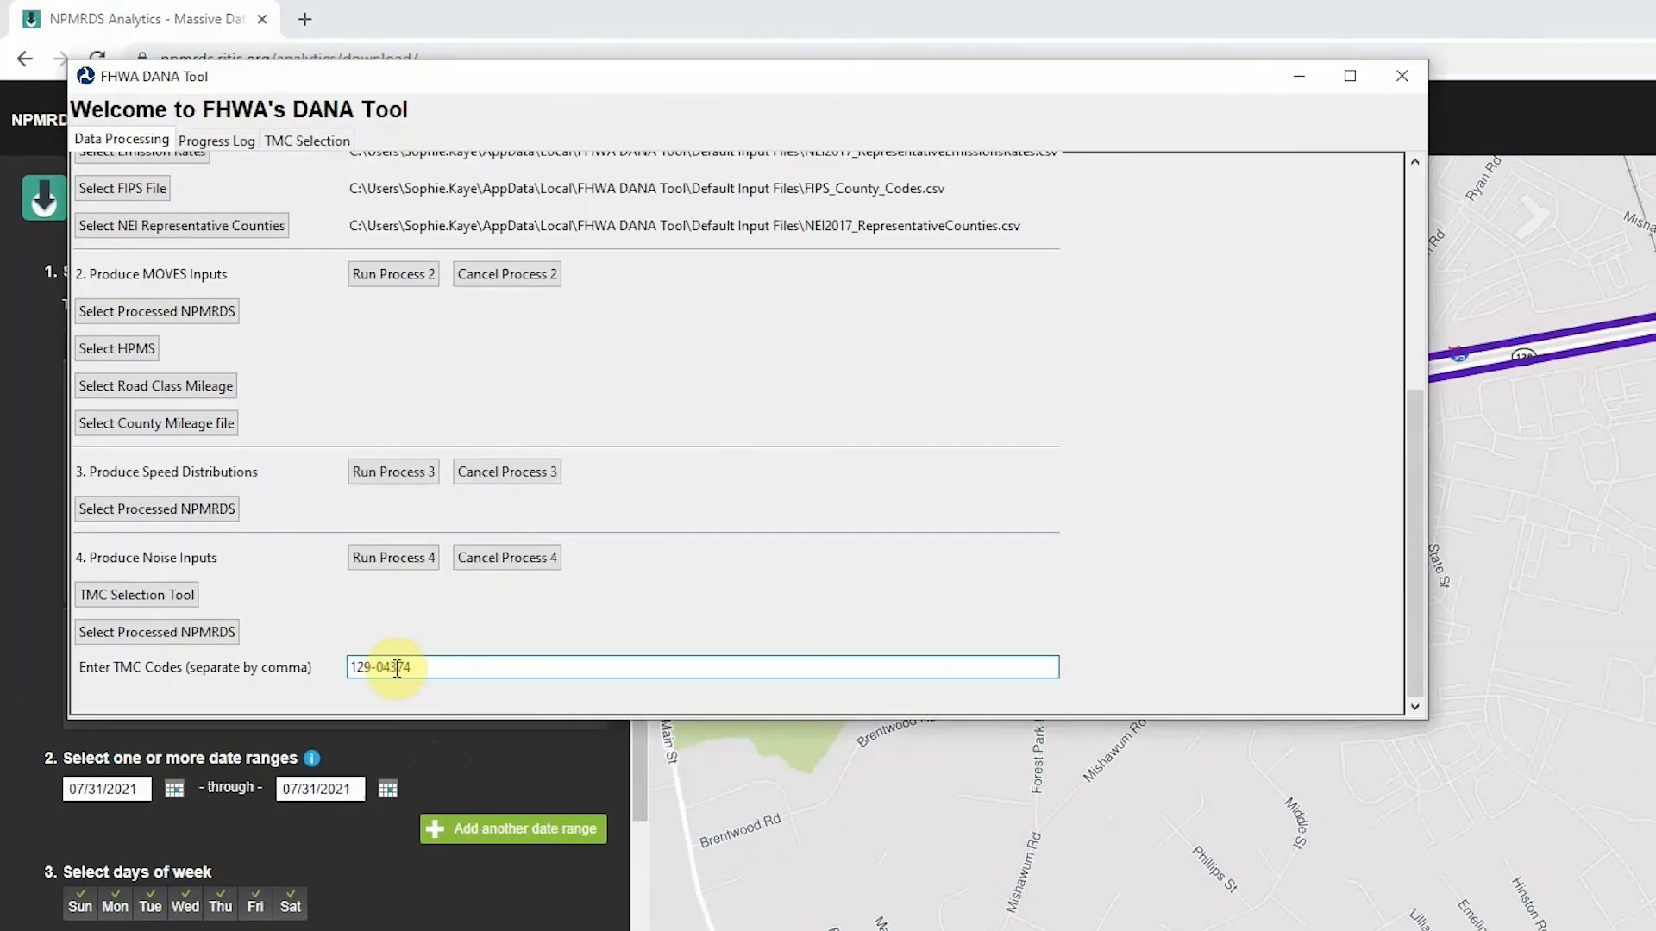
left_click(1550, 348)
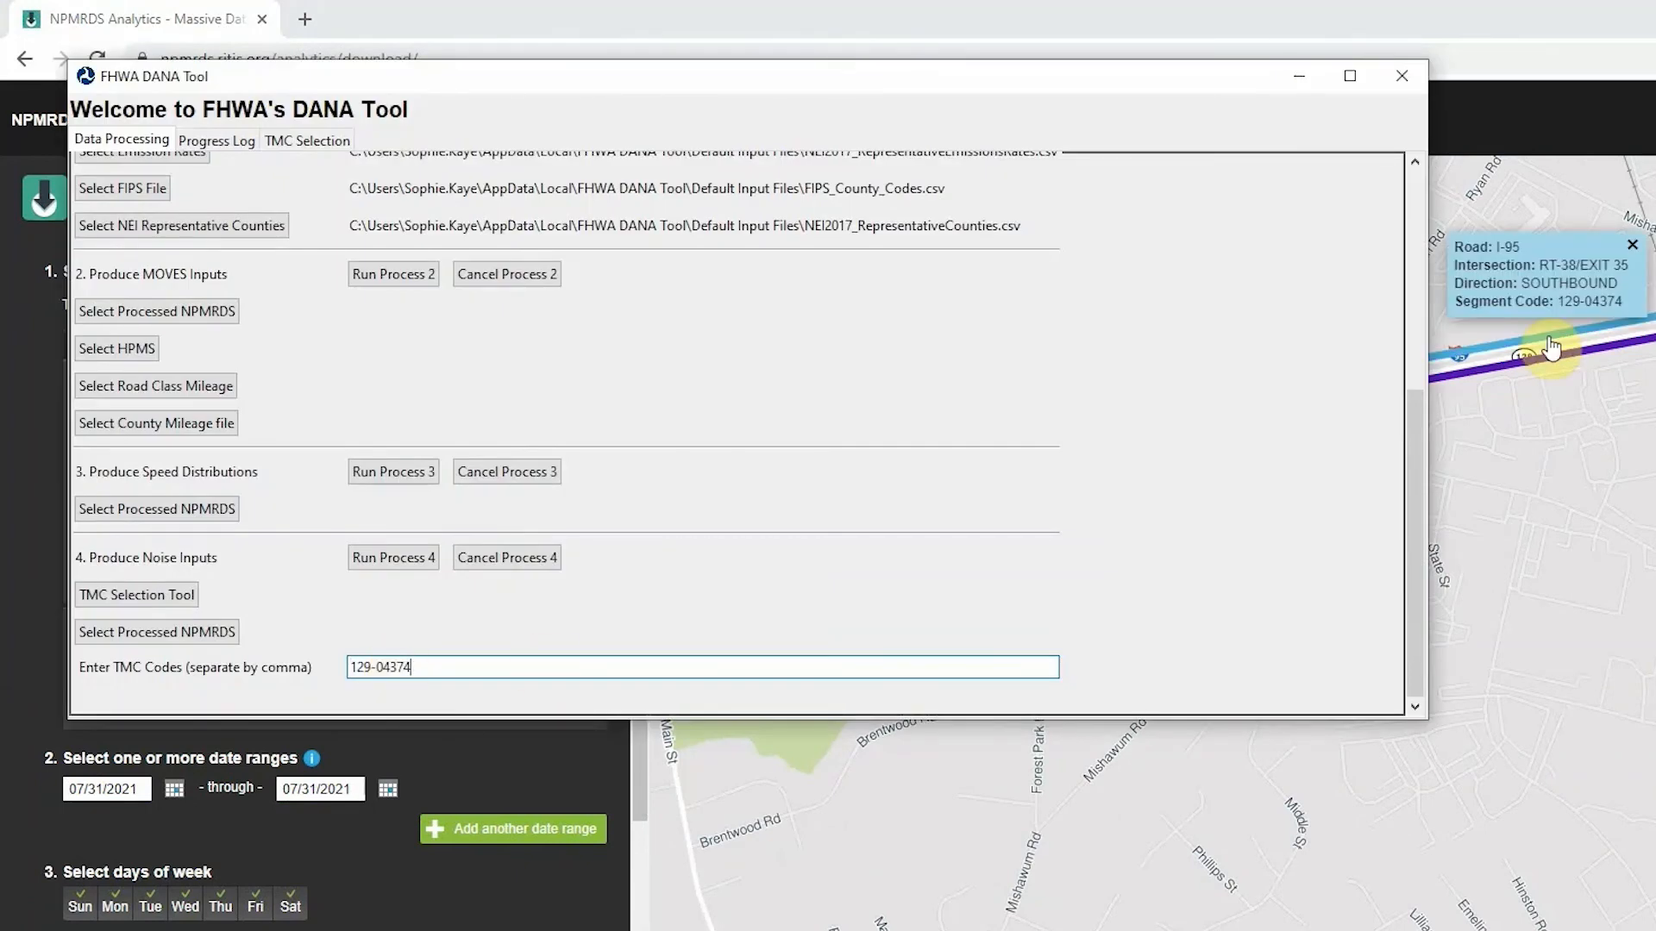
left_click(513, 670)
type(", 129+043")
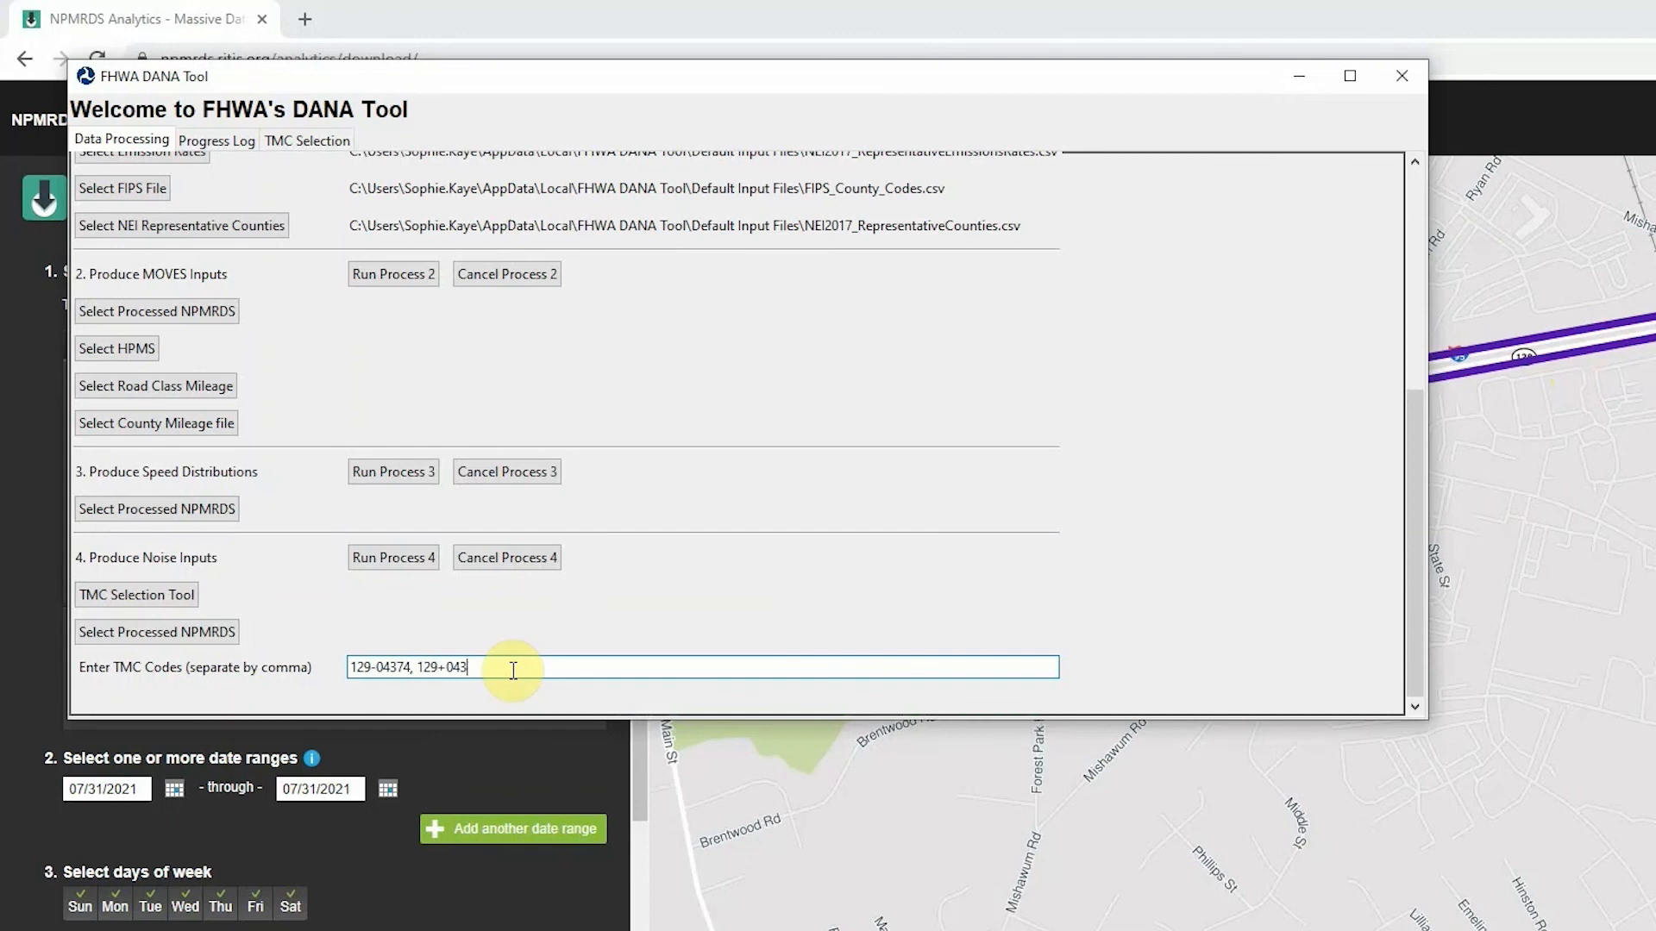
type("74")
Step: Load the processed NPMRDS file from Final Output > Process1_LinkLevelDataset for the noise inputs and run Process 4
left_click(157, 632)
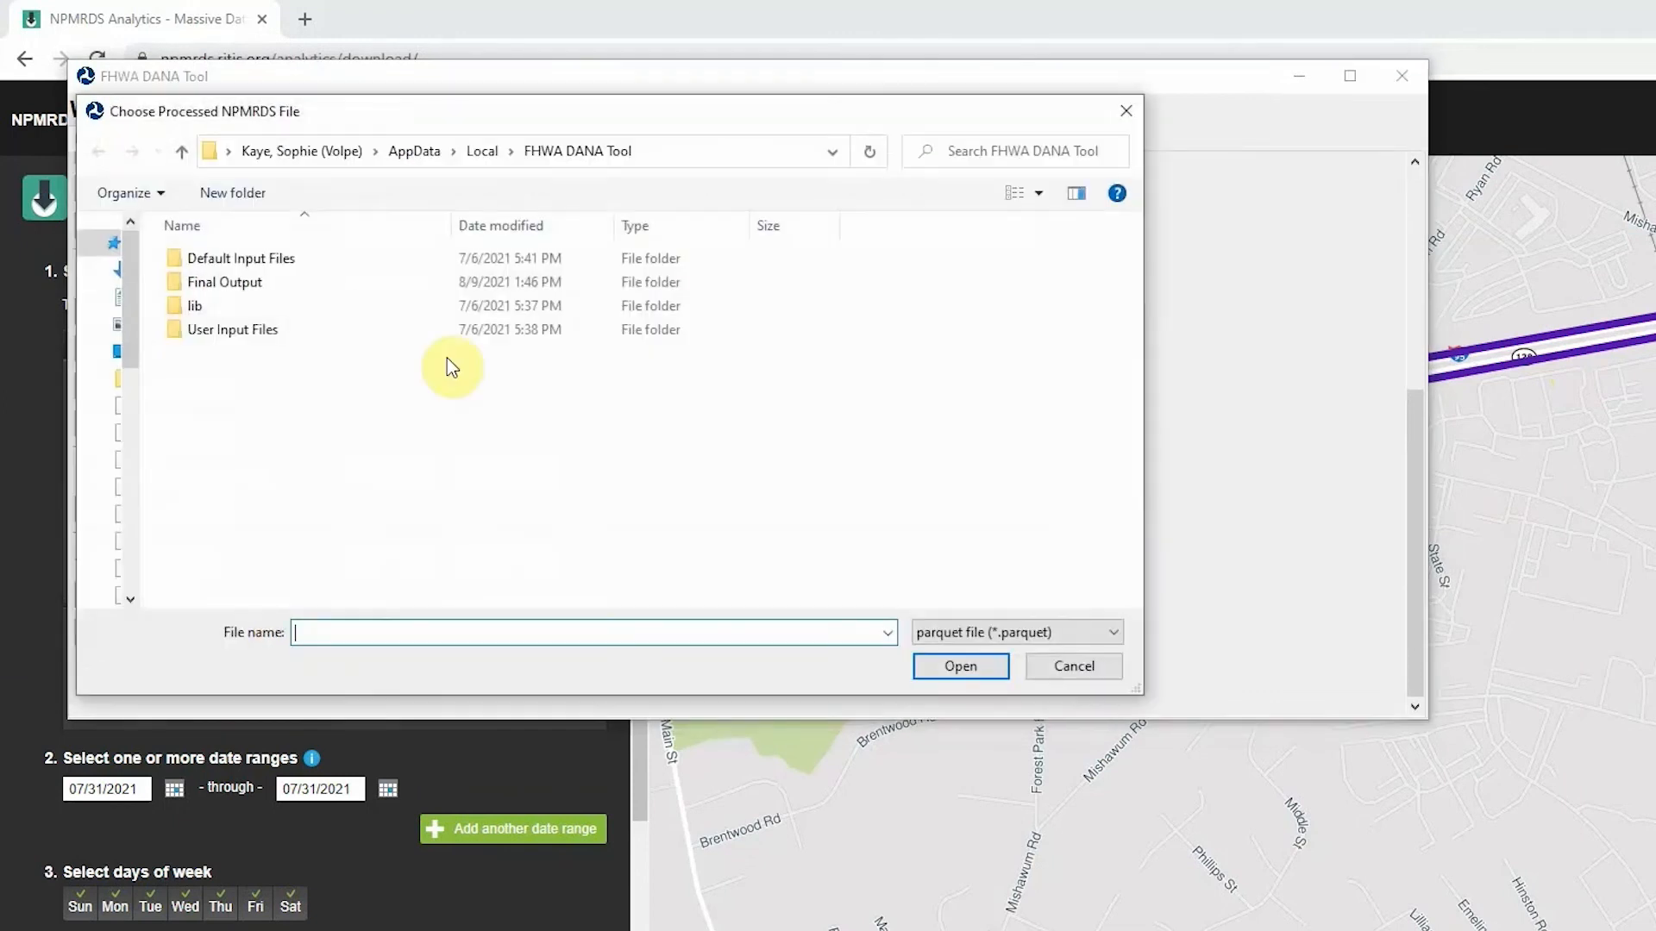
double_click(426, 281)
double_click(432, 260)
double_click(432, 260)
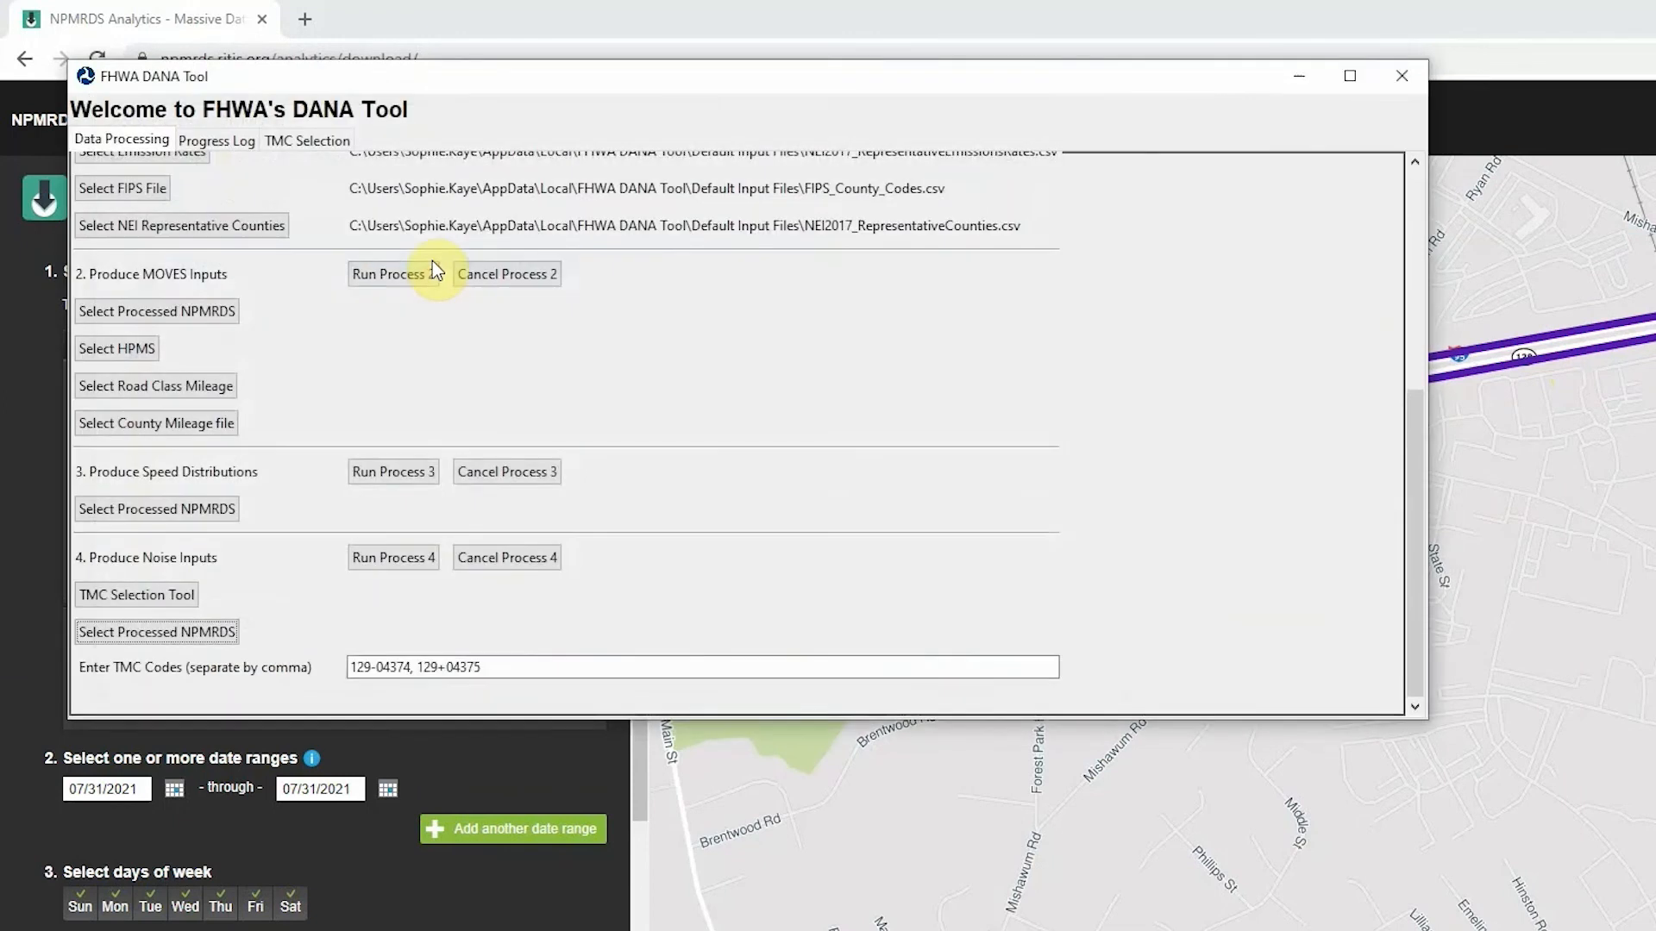
left_click(390, 560)
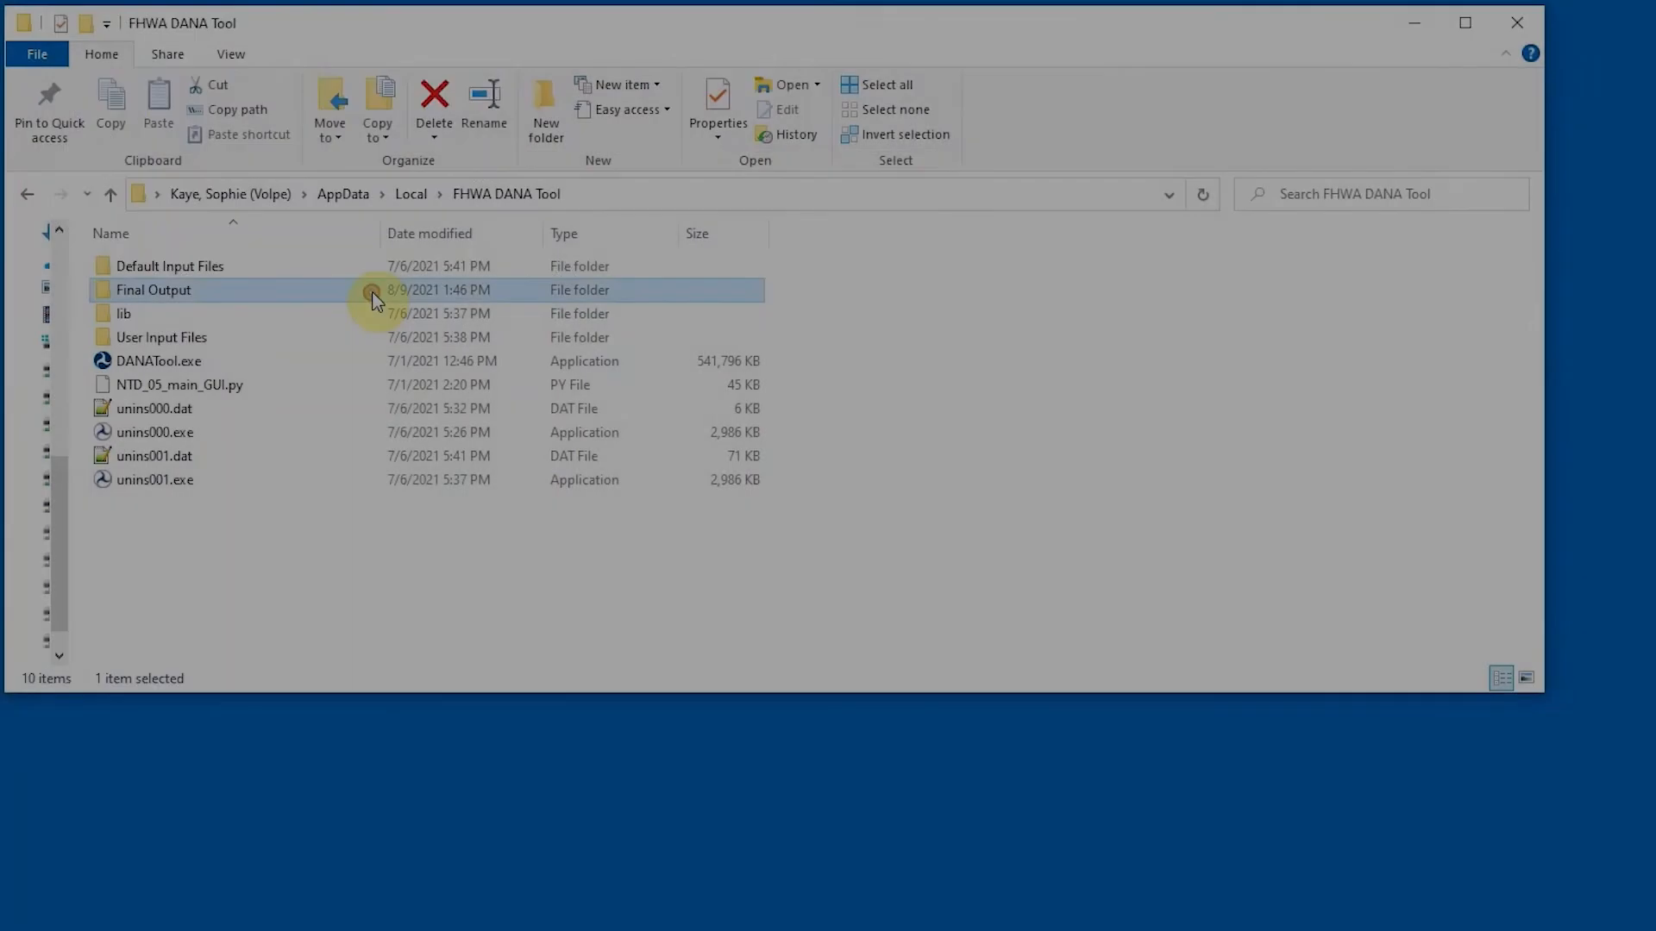
Step: Open MA_Composite_Emissions_select.csv from the Final Output > Process4_TNM_AIDE_Inputs folder
double_click(373, 293)
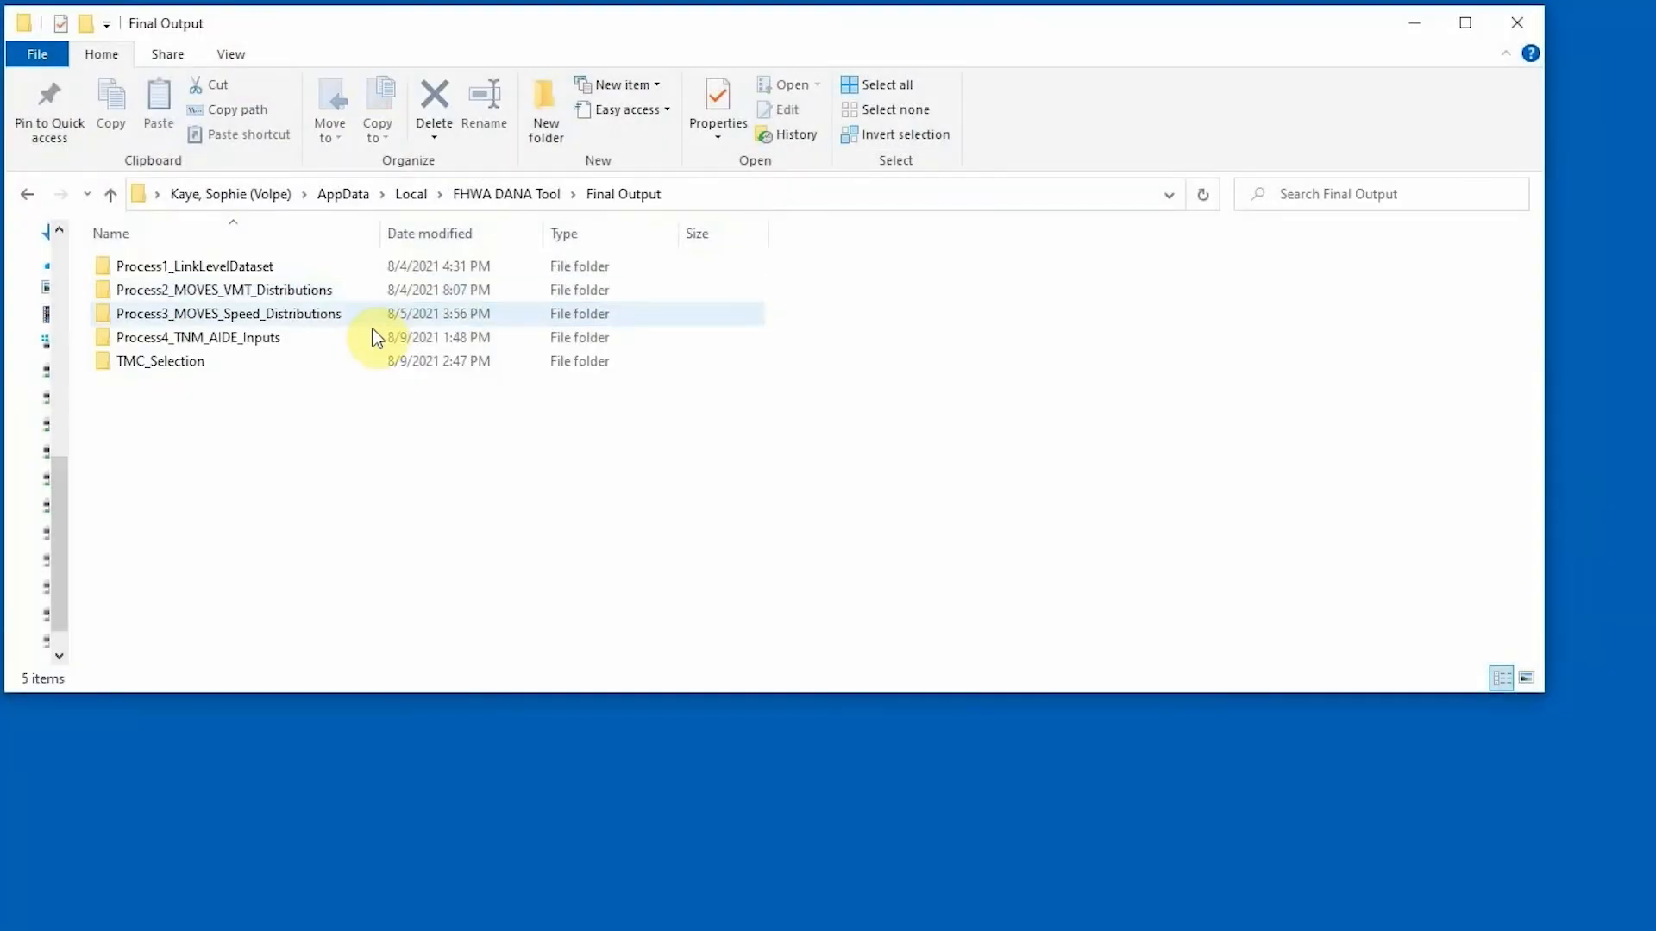
double_click(376, 345)
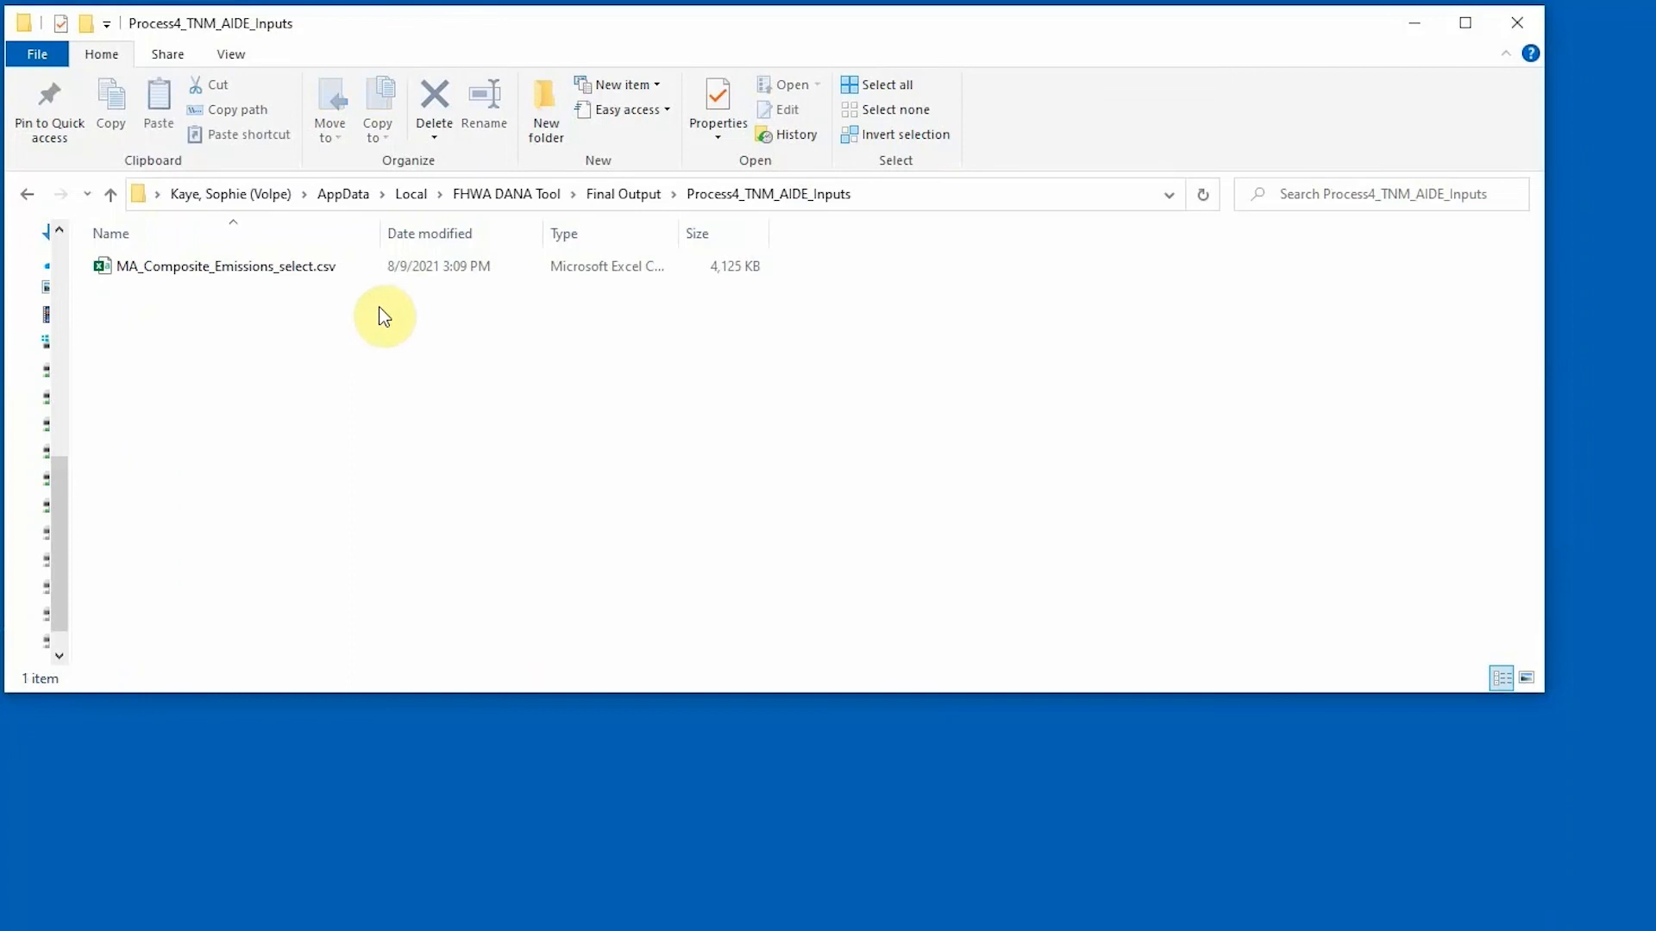
double_click(389, 274)
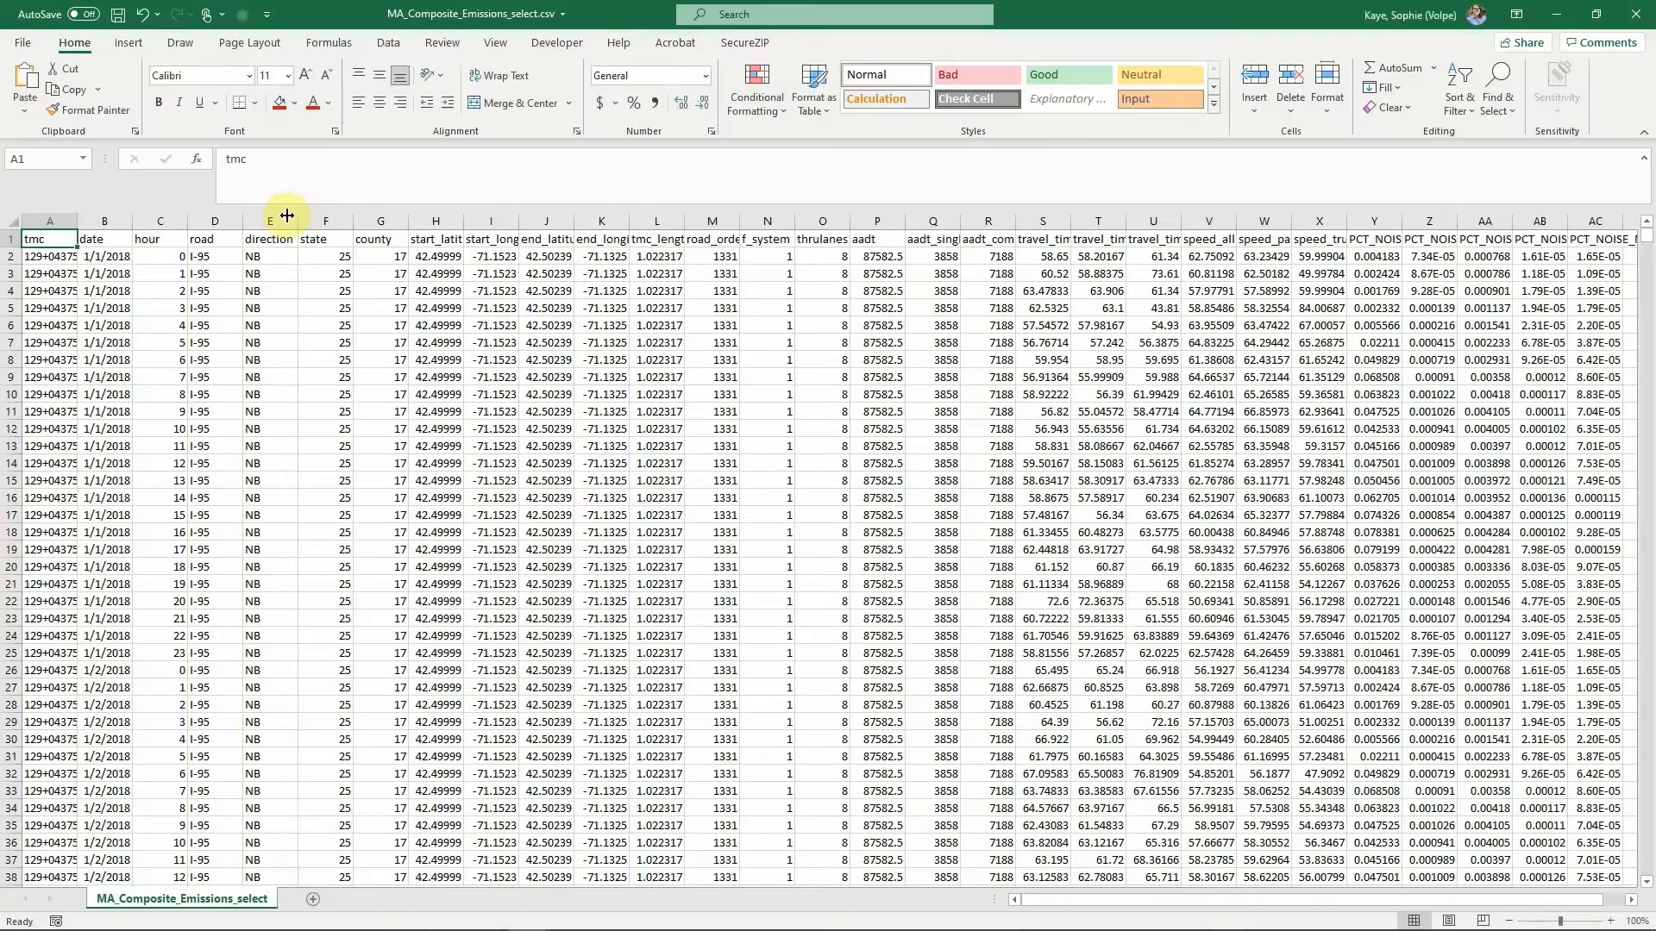
Step: Copy all data rows below the header and paste them at cell B9 of the Required INPUT sheet in TNMAide_508Compliant.xlsm
left_click(46, 258)
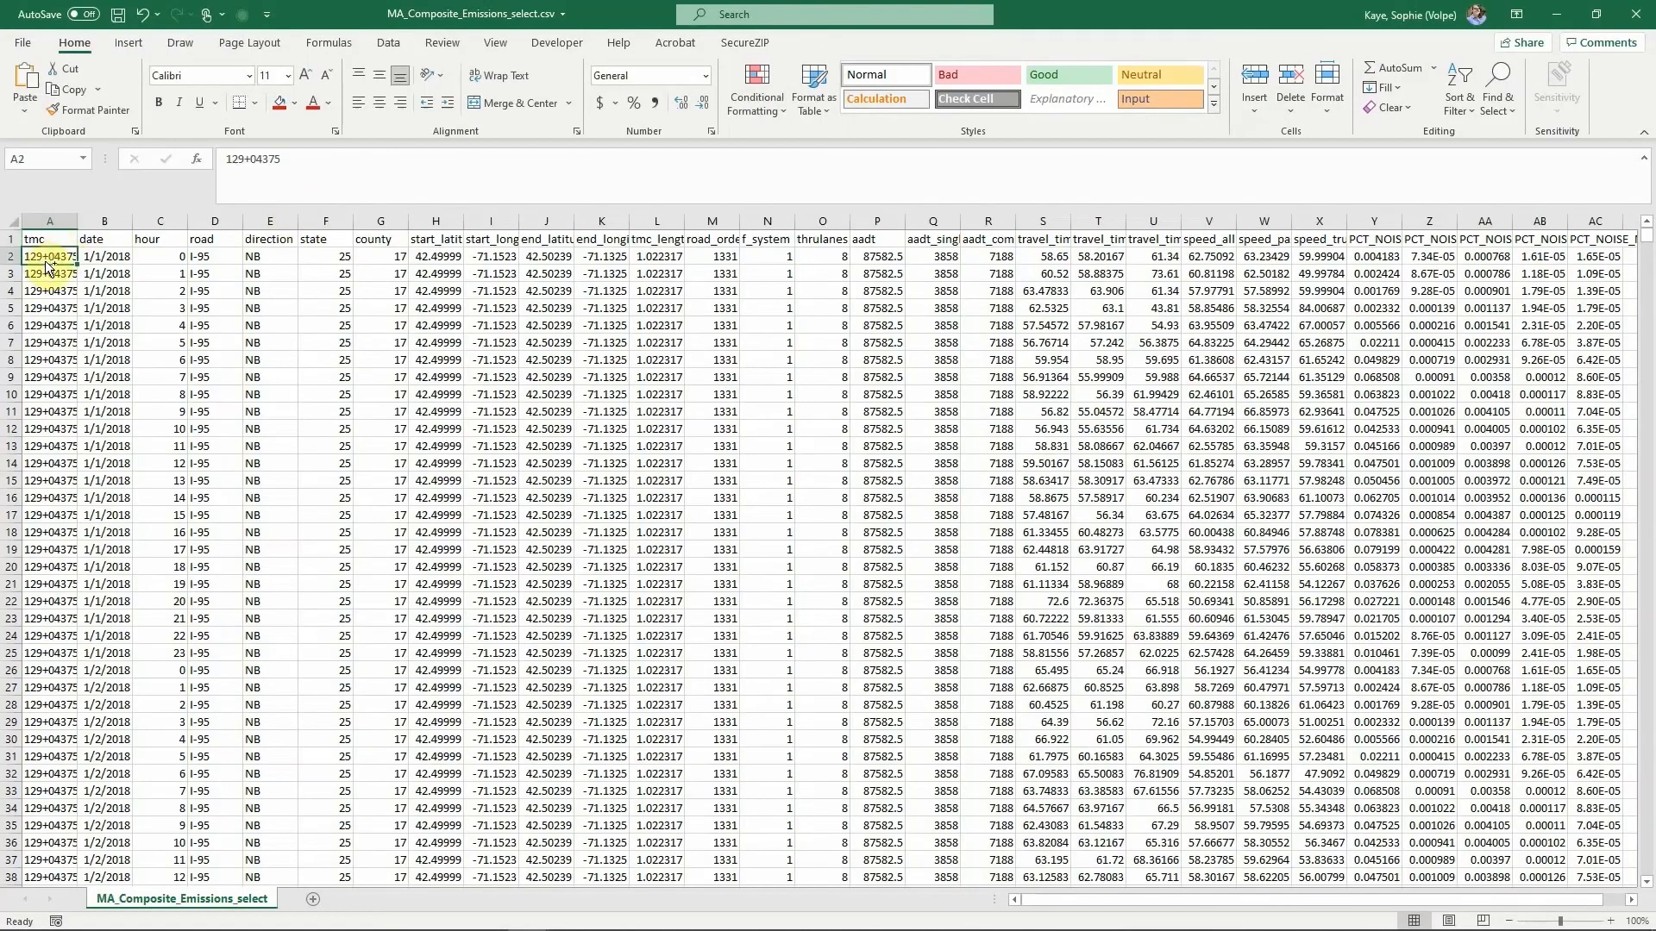
key("ctrl+shift+Right")
key("ctrl+shift+Down")
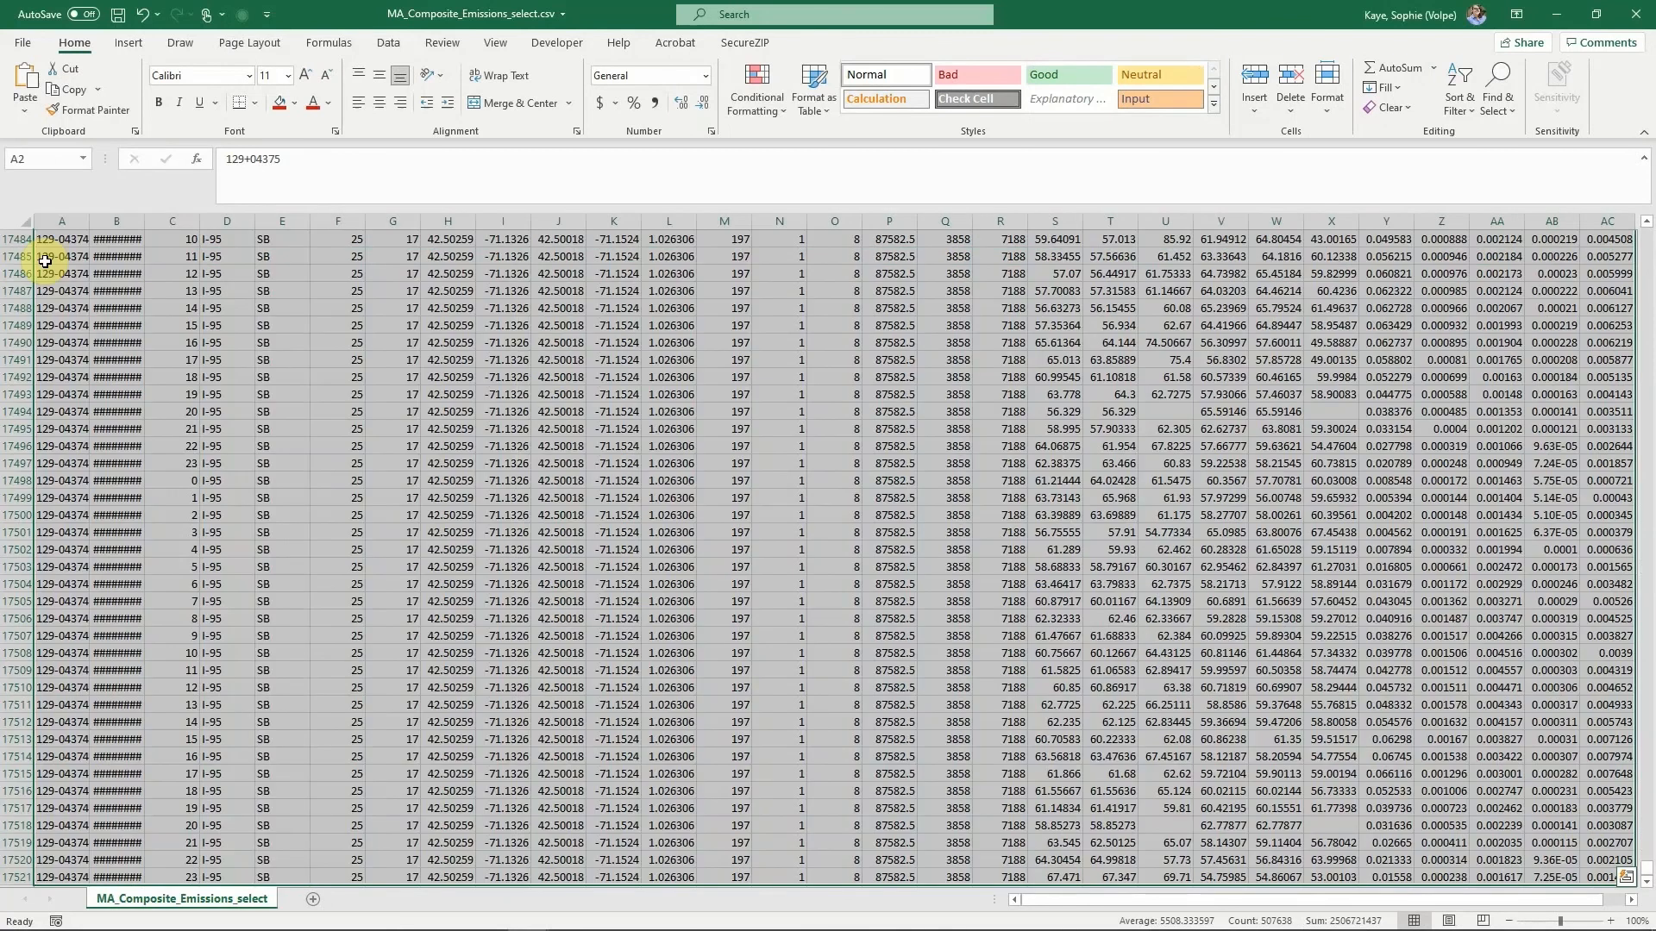
left_click(67, 90)
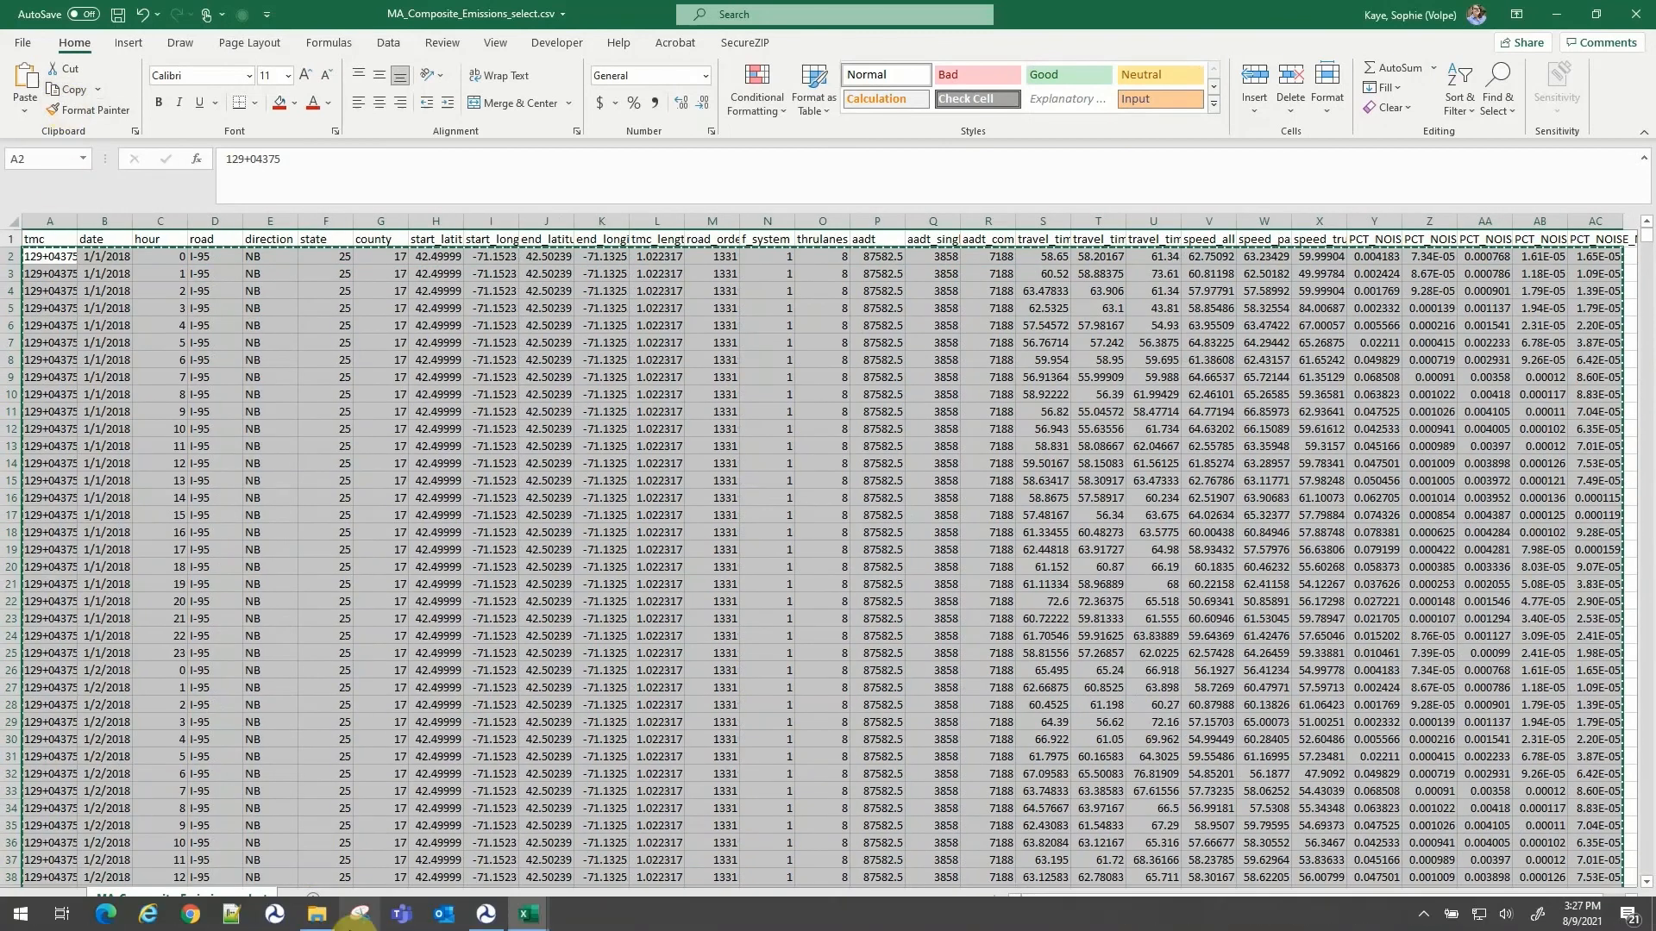
left_click(474, 836)
left_click(117, 412)
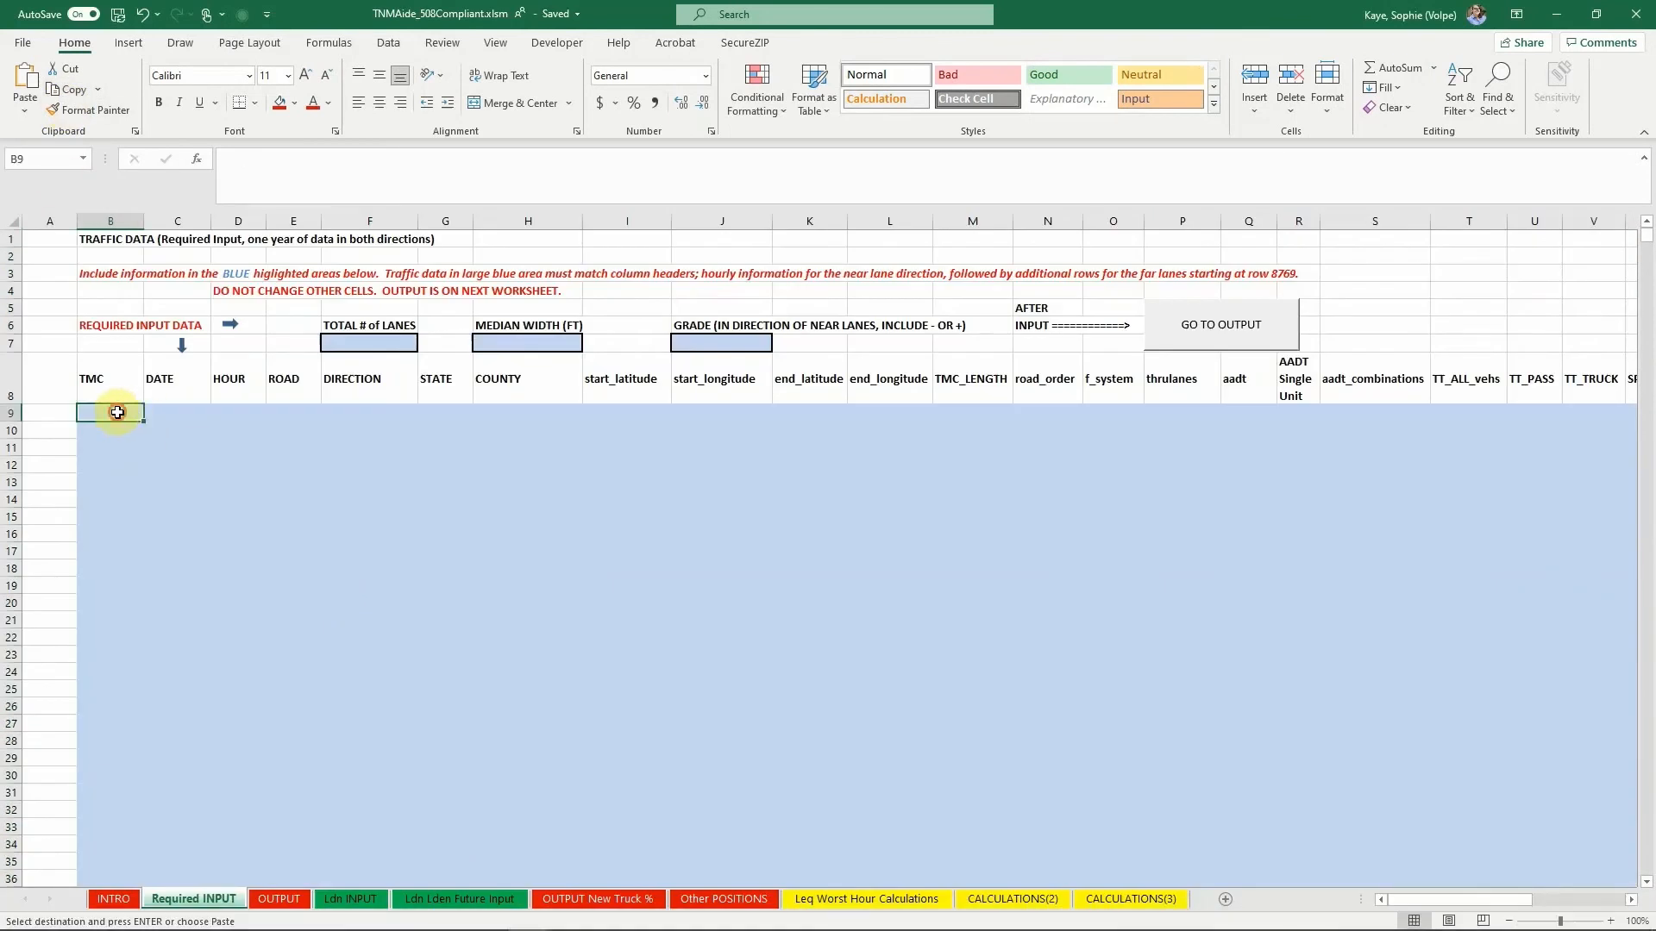
left_click(25, 82)
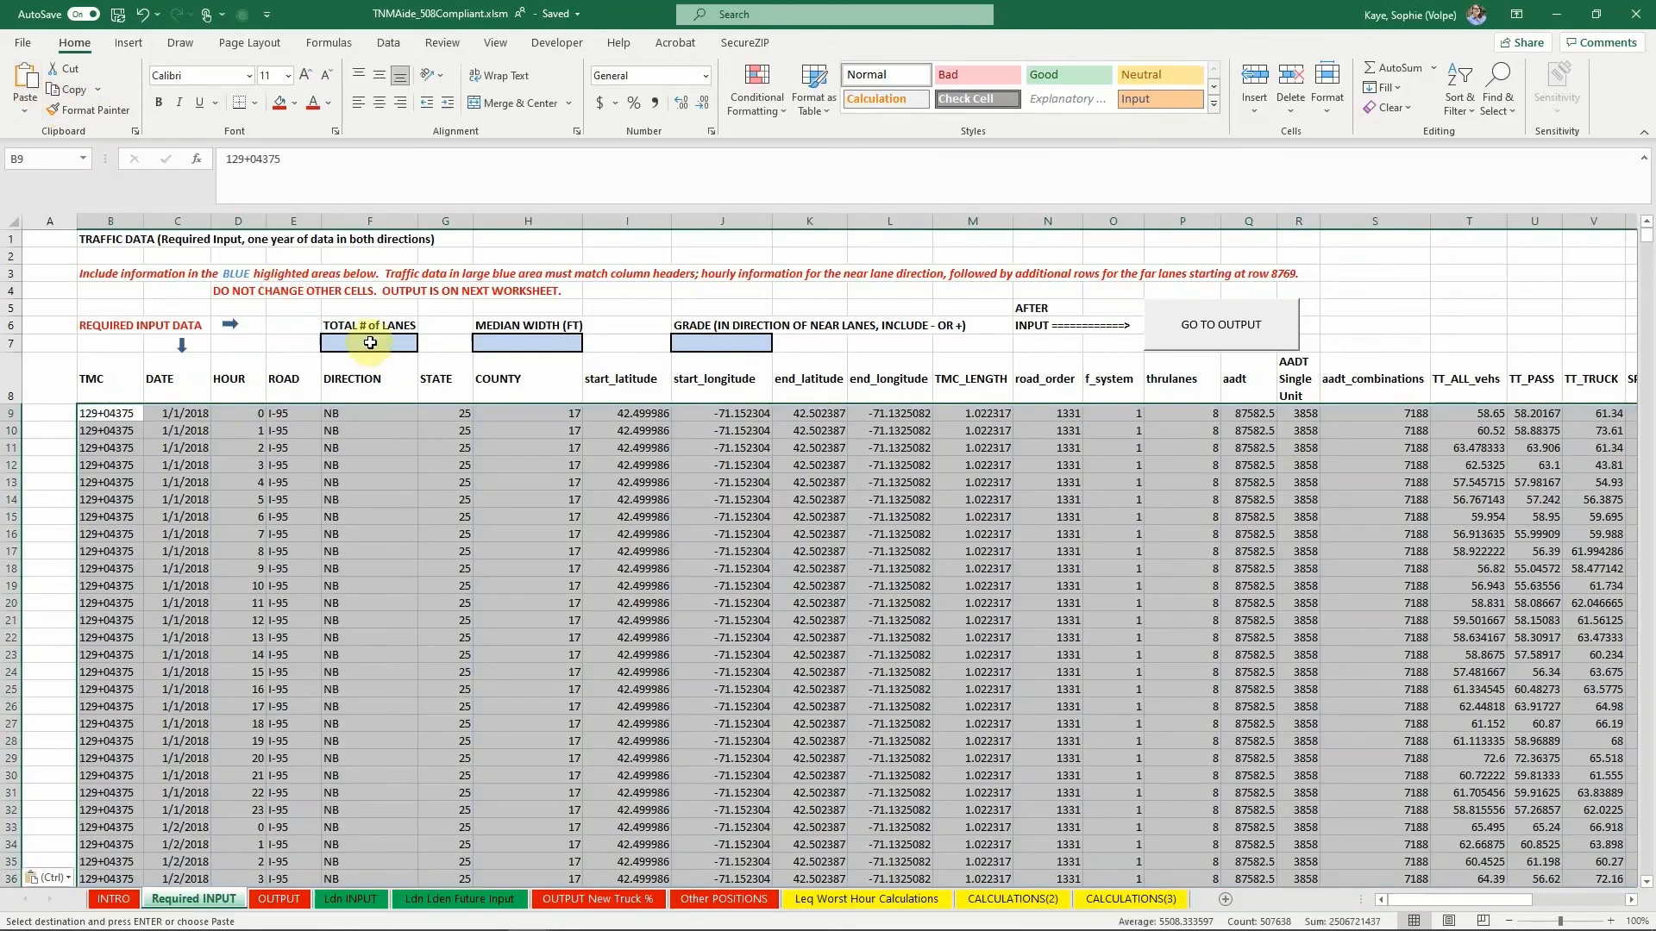
Step: Set the total number of lanes to 8, median width to 30 ft and grade to 0, and go to the output
left_click(369, 343)
type("8")
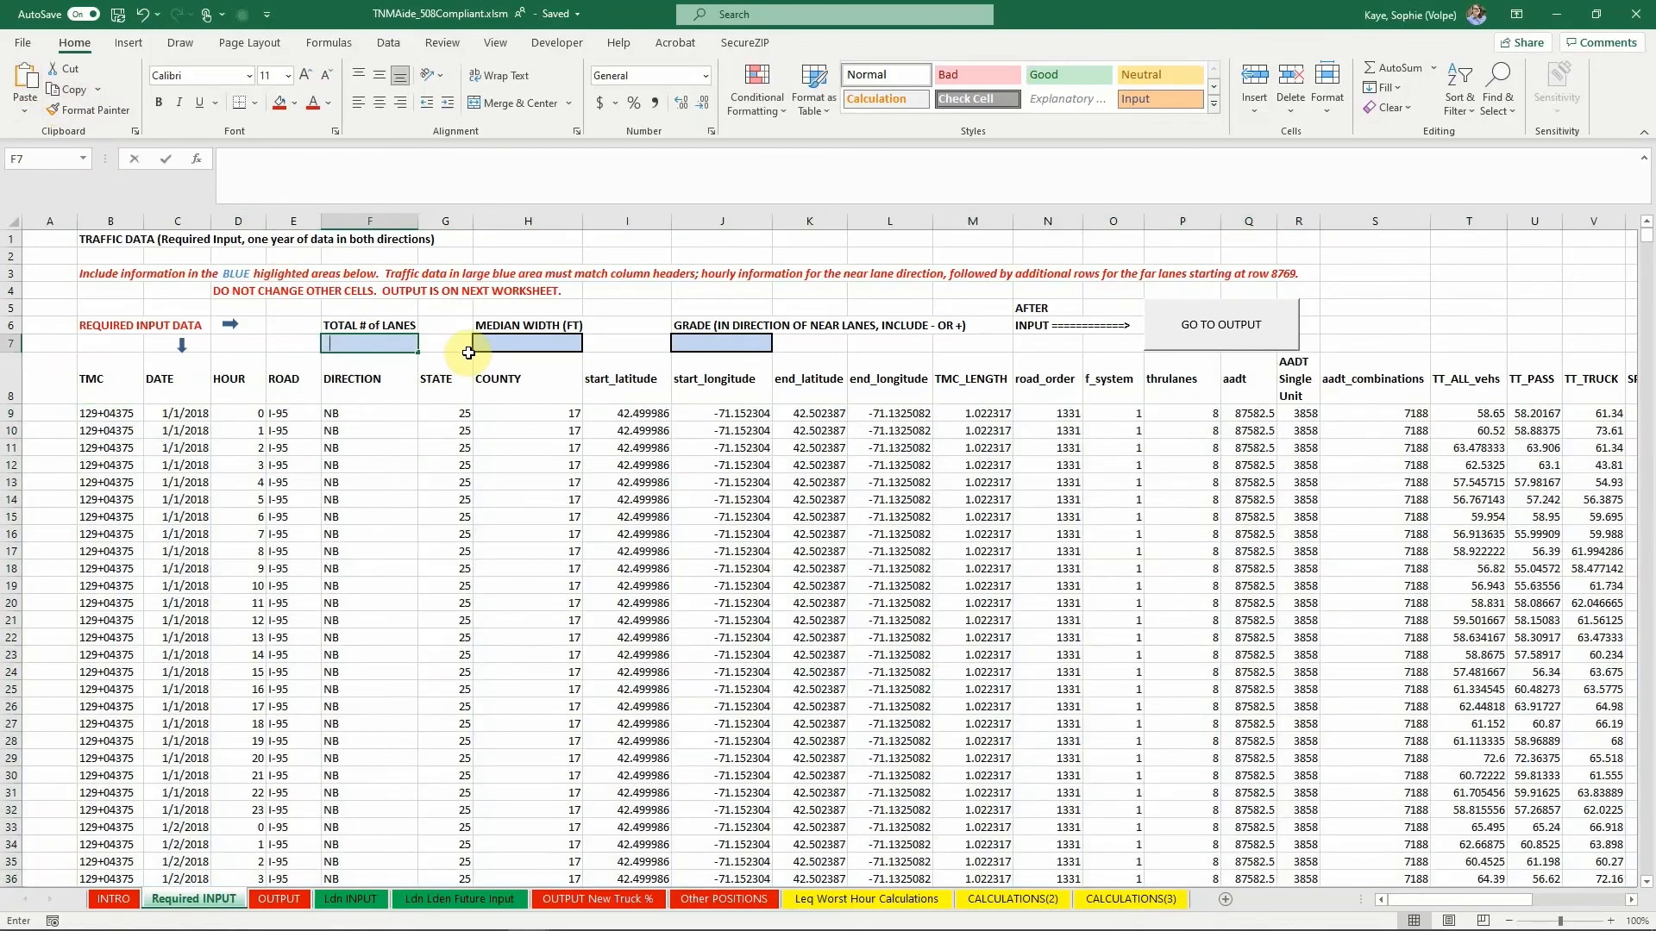
key("Tab")
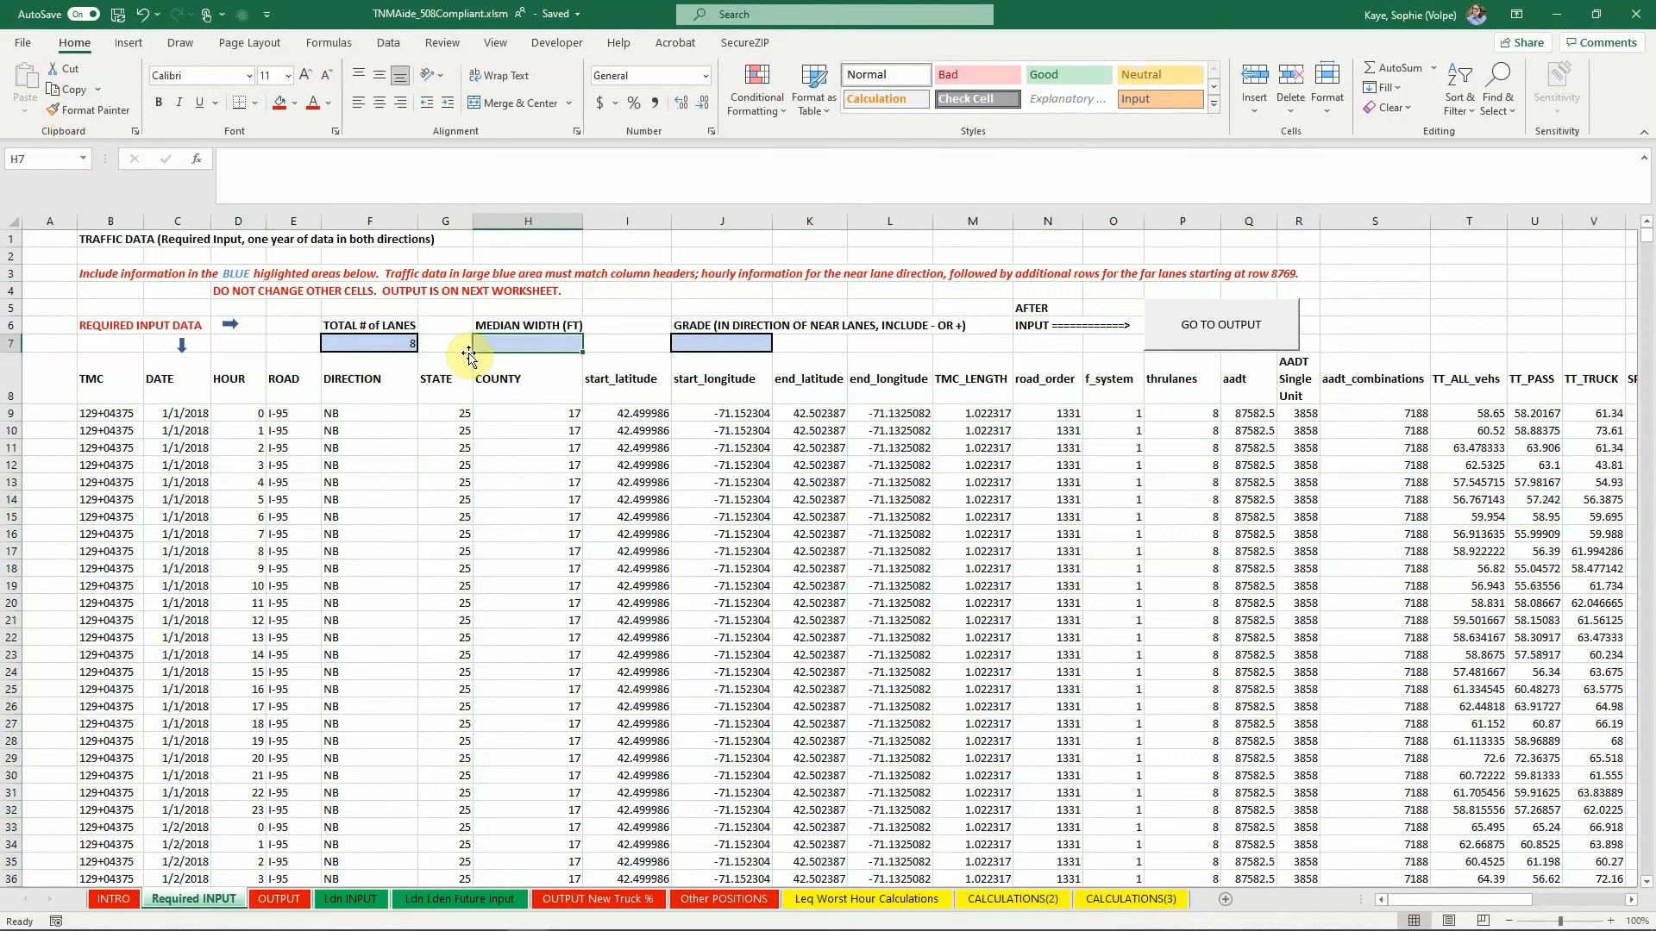
type("30")
key("Tab")
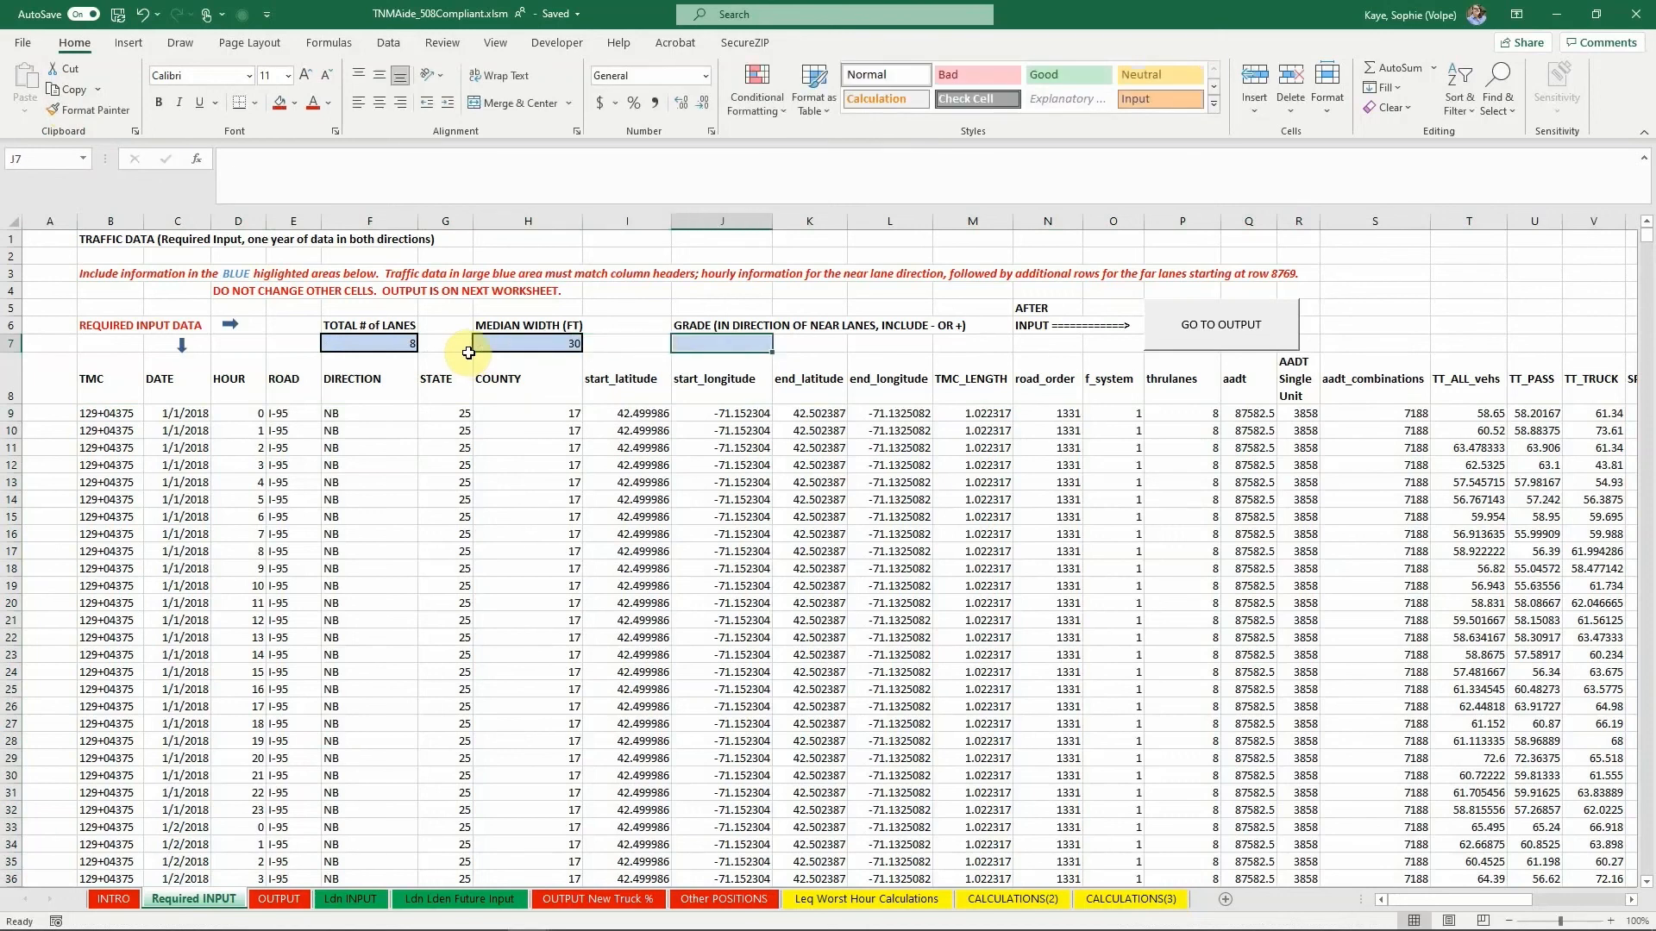
type("0")
key("Tab")
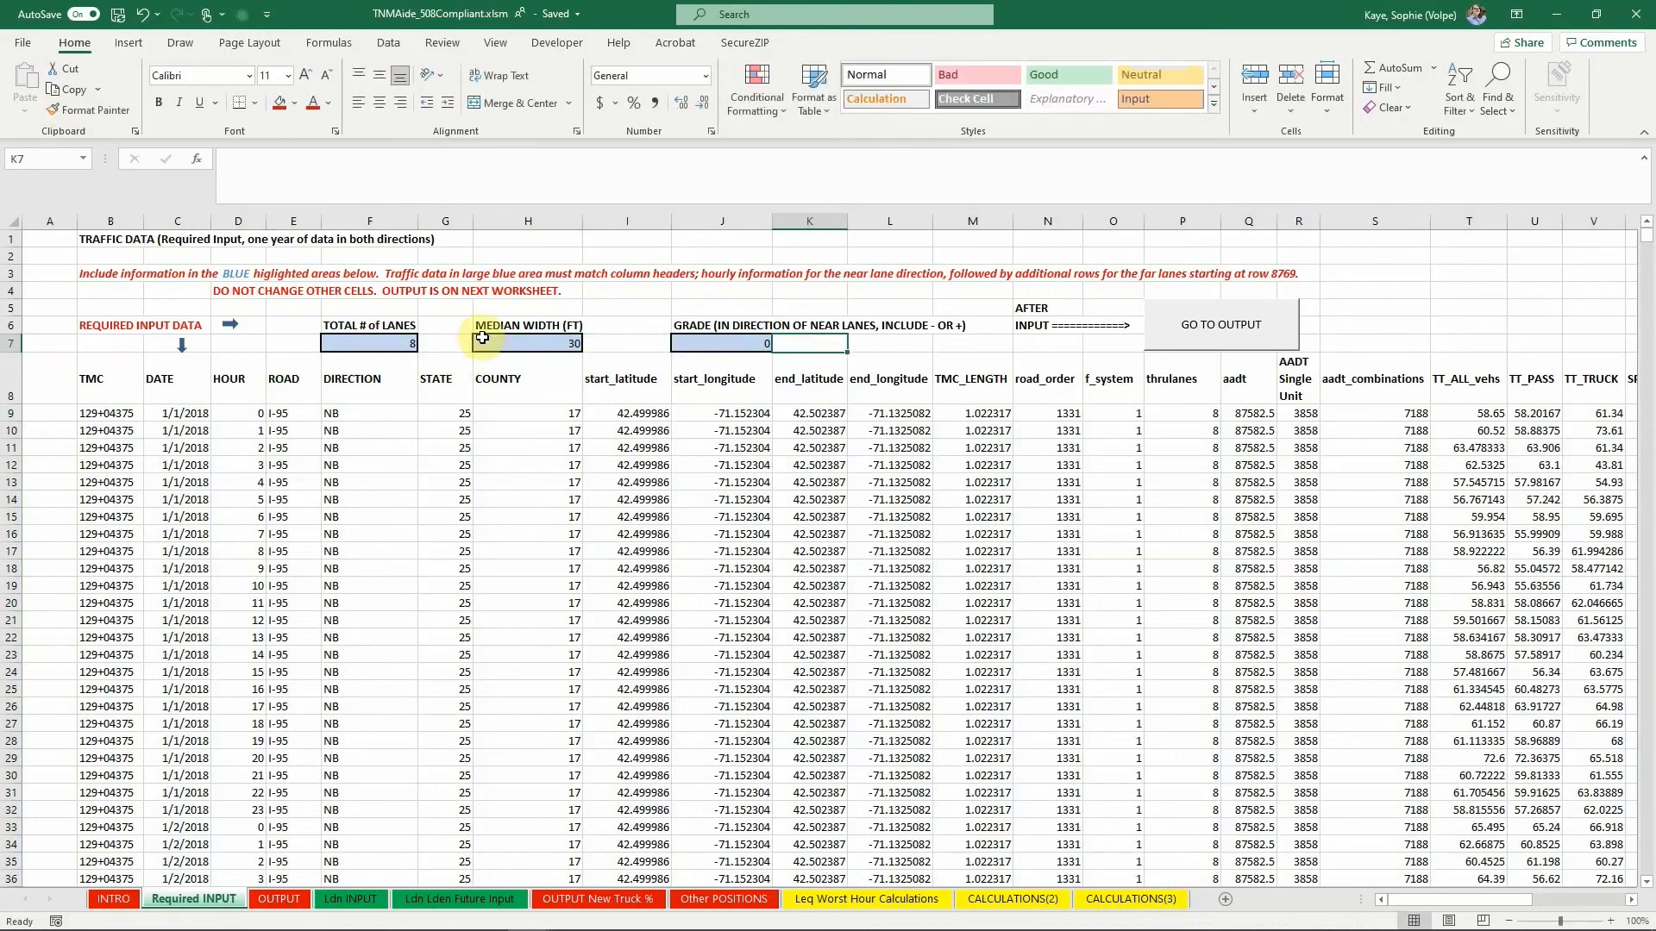
left_click(1193, 339)
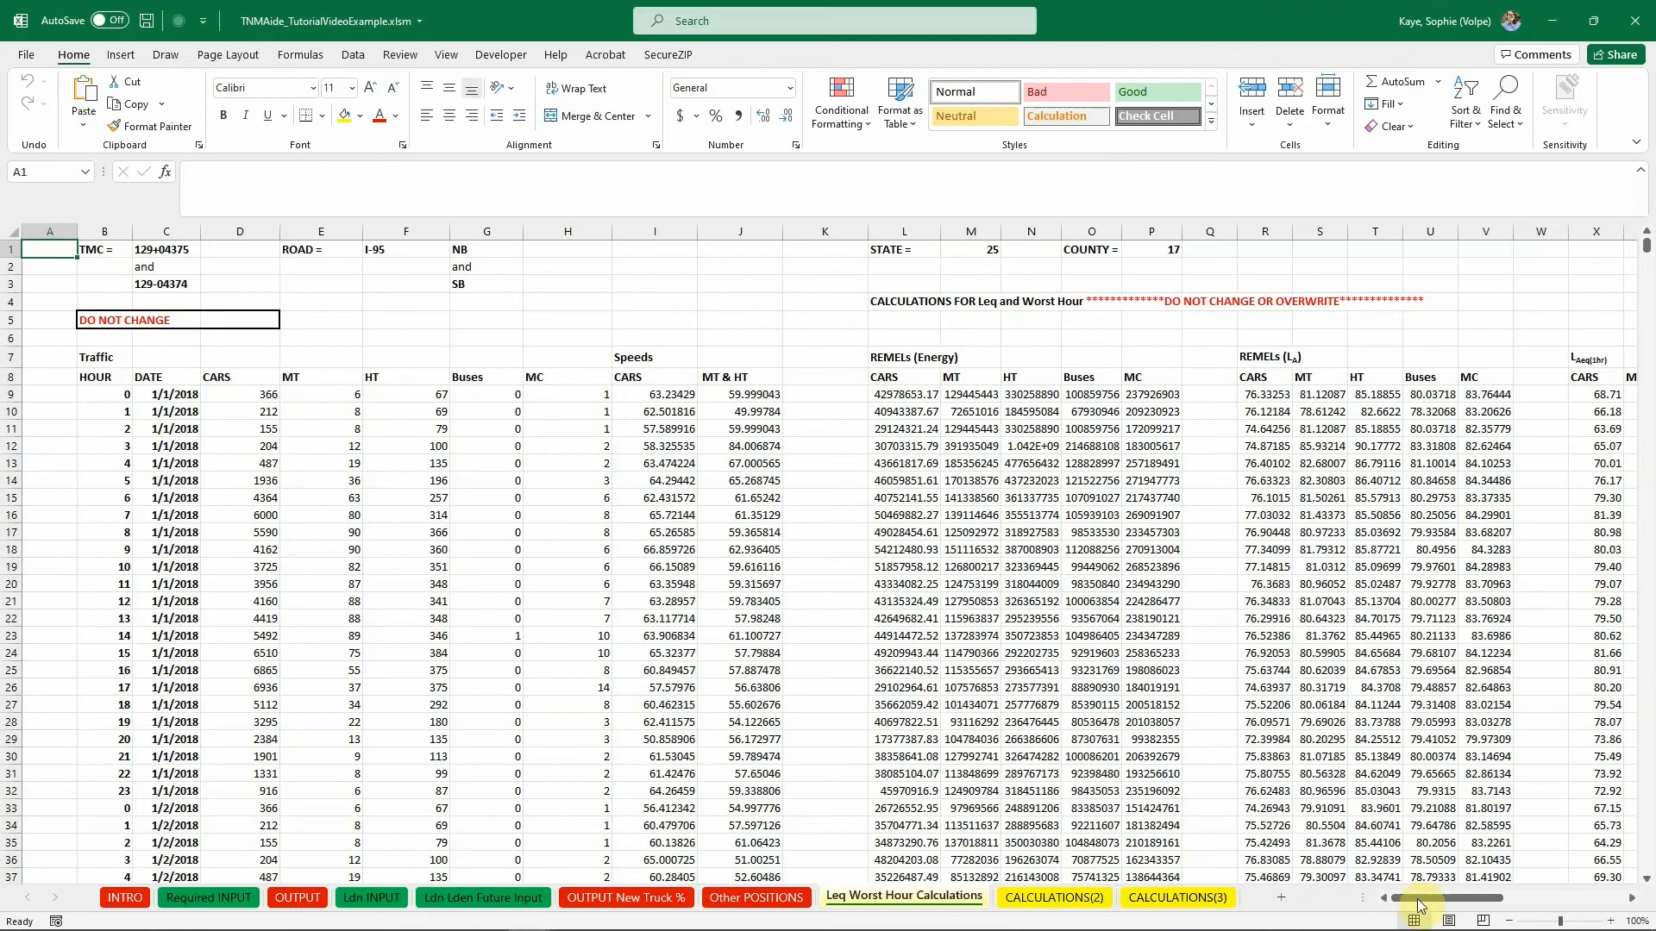
Step: Locate the worst hour speeds and volumes on the Leq Worst Hour Calculations sheet and select the cars volume
left_click_drag(1421, 906, 1581, 921)
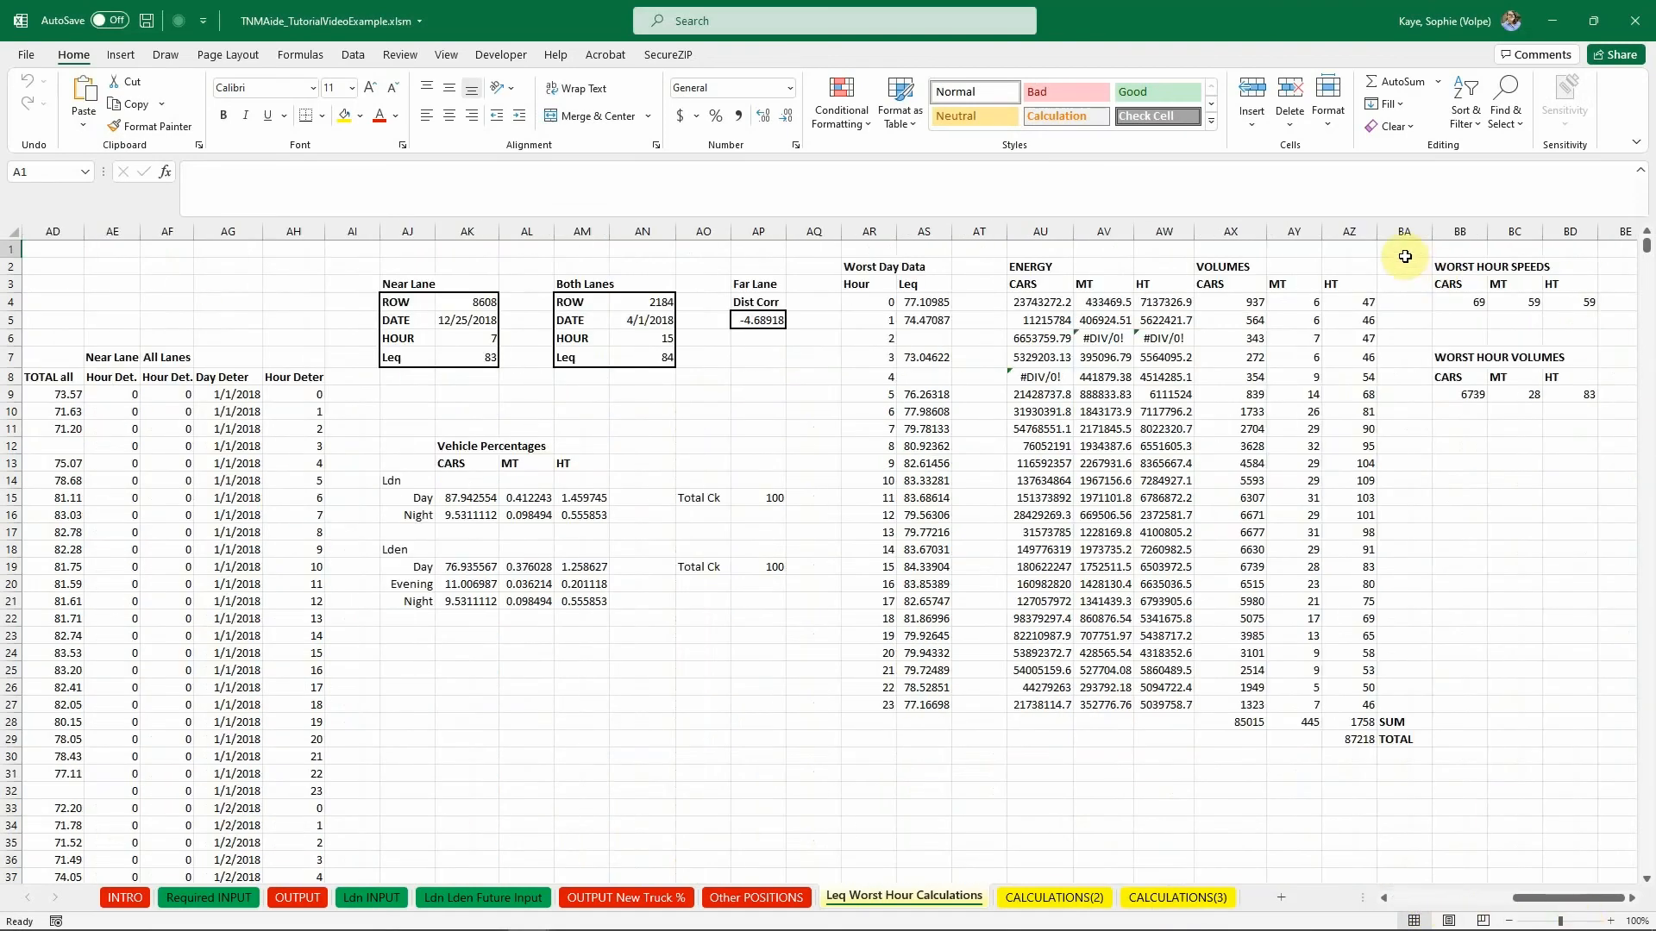
left_click_drag(1401, 250, 1616, 440)
left_click(1470, 395)
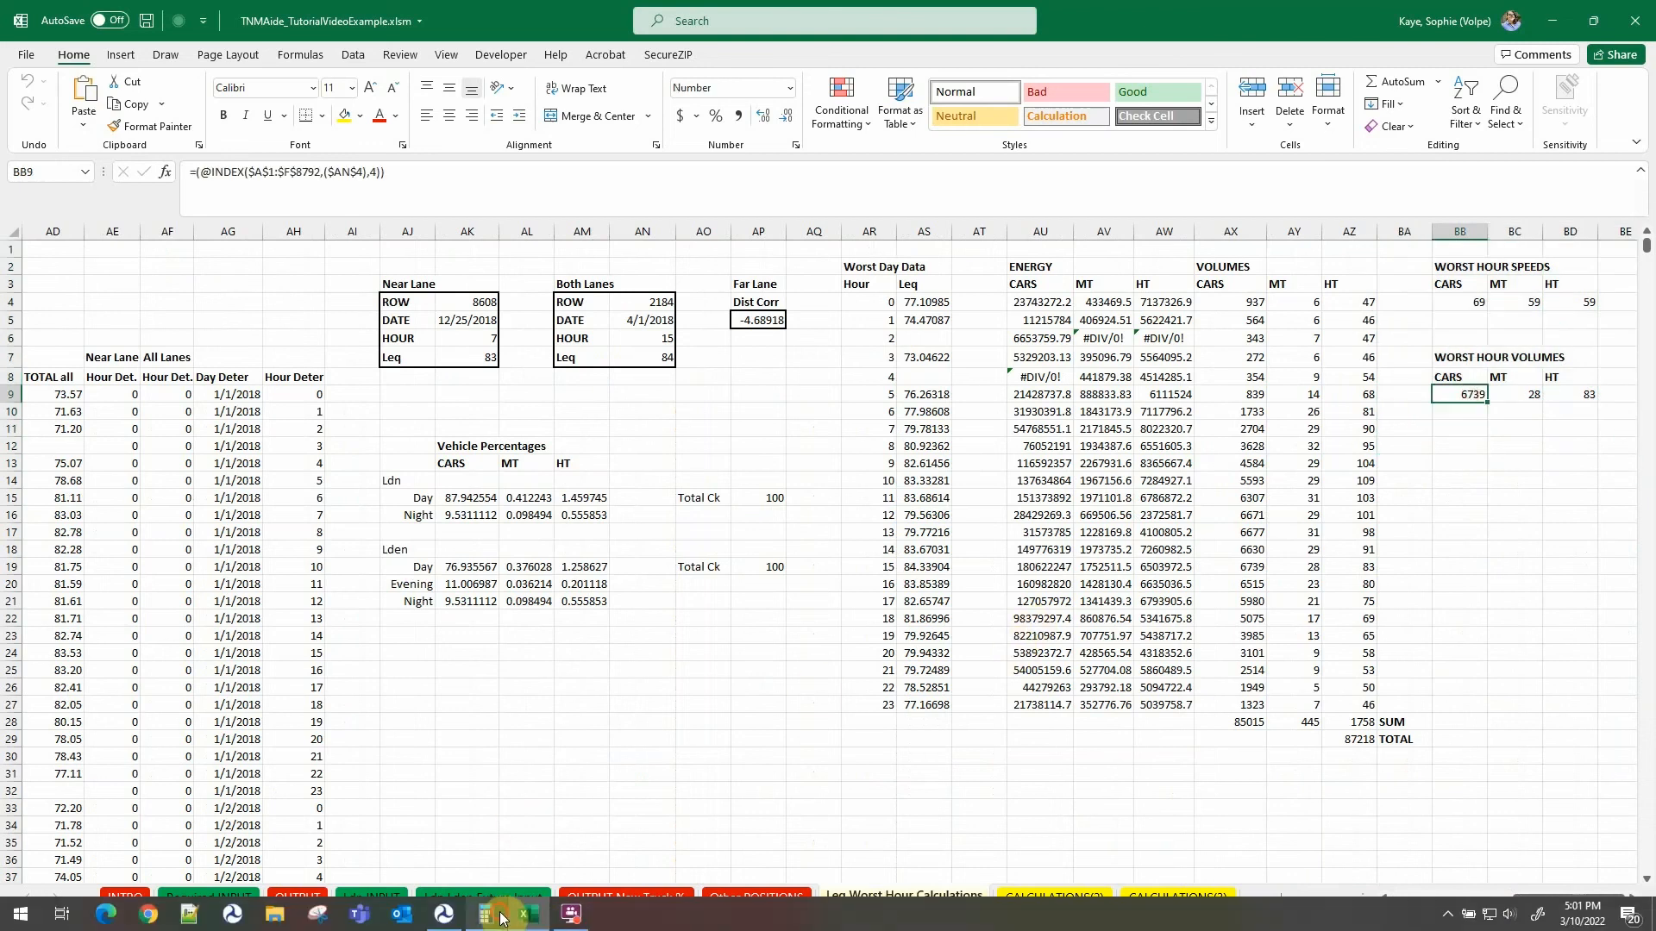
Step: Divide the worst hour cars volume of 6739 by 8 in the Calculator and copy the result
left_click(504, 918)
left_click(677, 572)
left_click(474, 510)
left_click(673, 604)
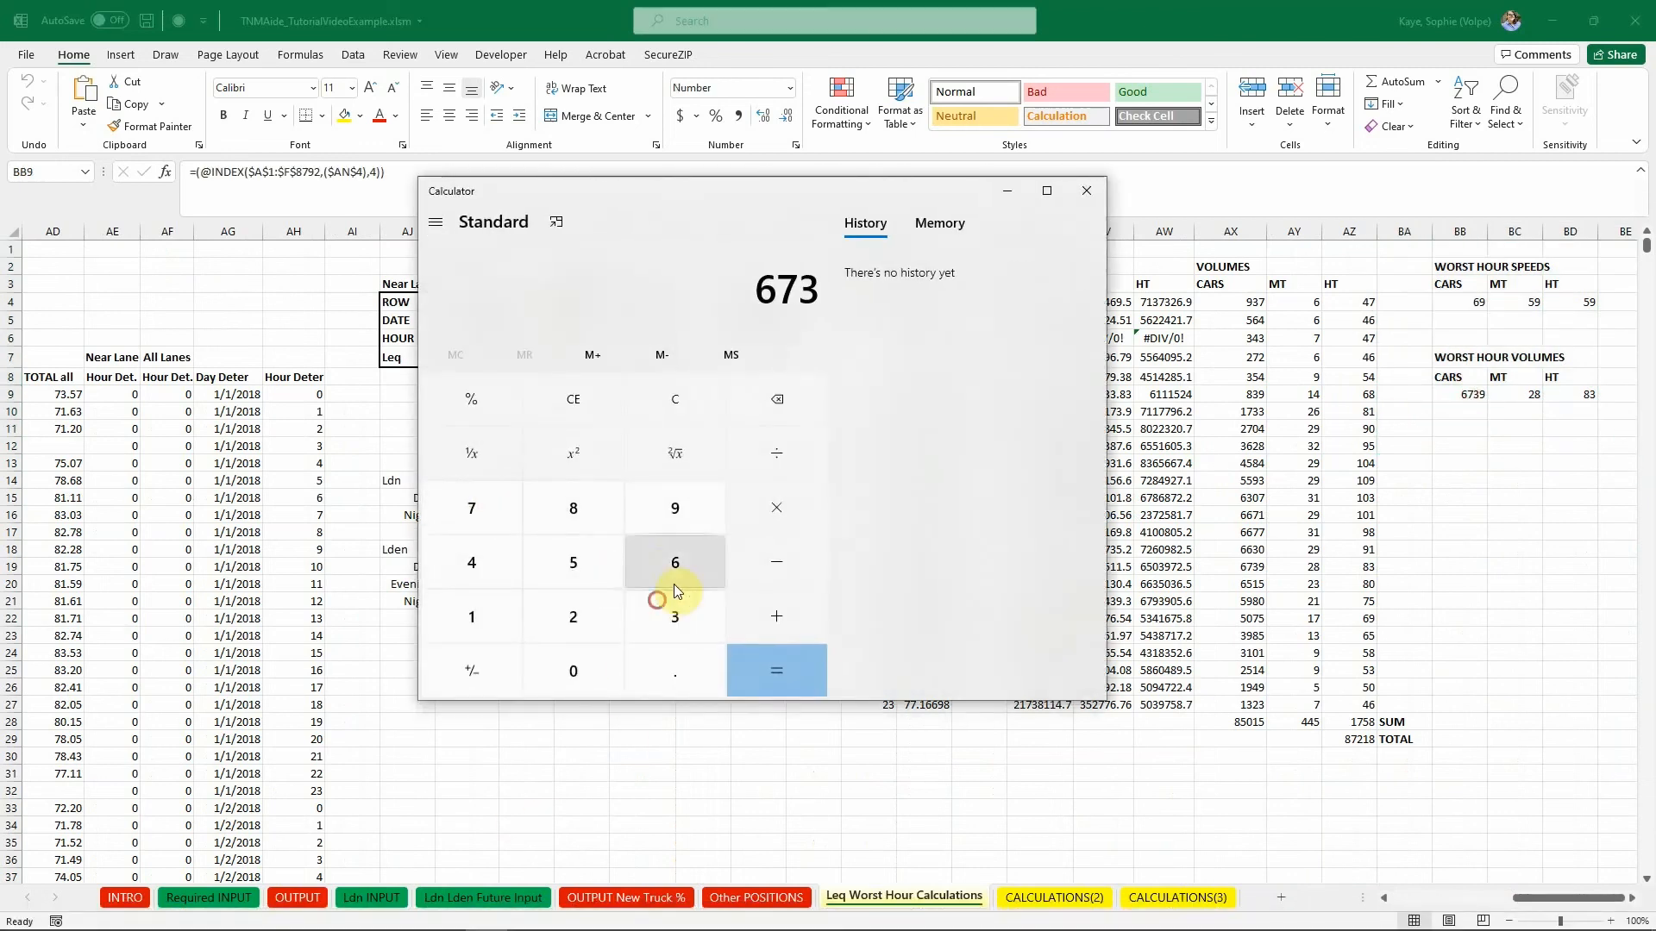
left_click(675, 508)
left_click(756, 463)
left_click(574, 509)
left_click(741, 665)
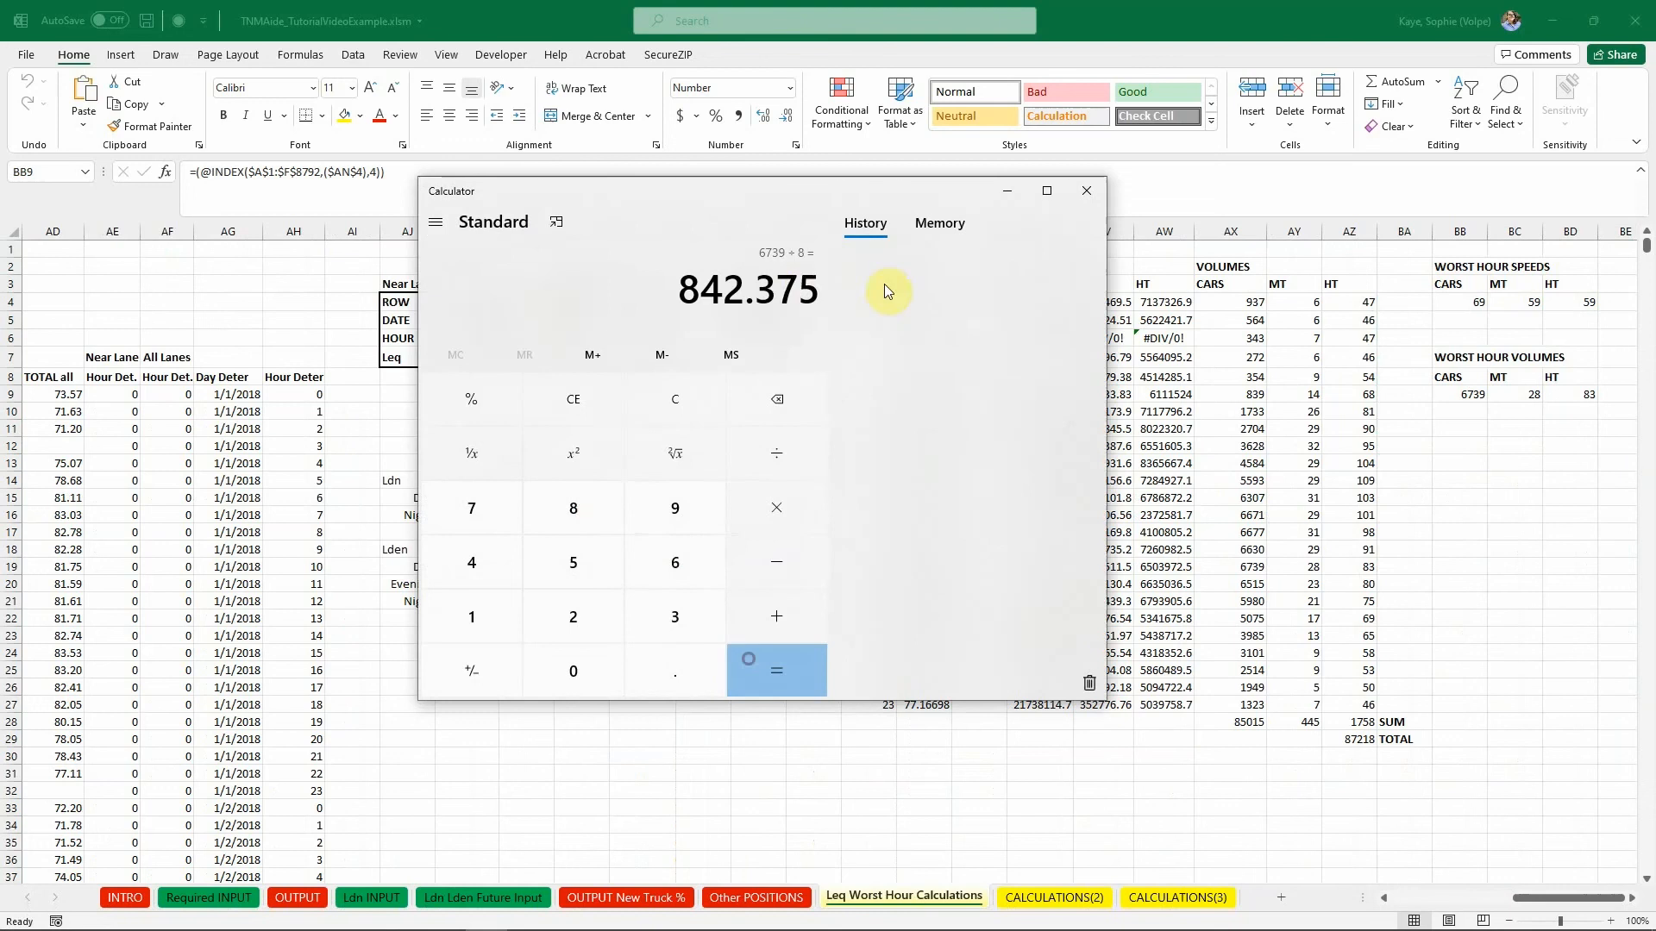
left_click_drag(807, 288, 685, 289)
right_click(690, 294)
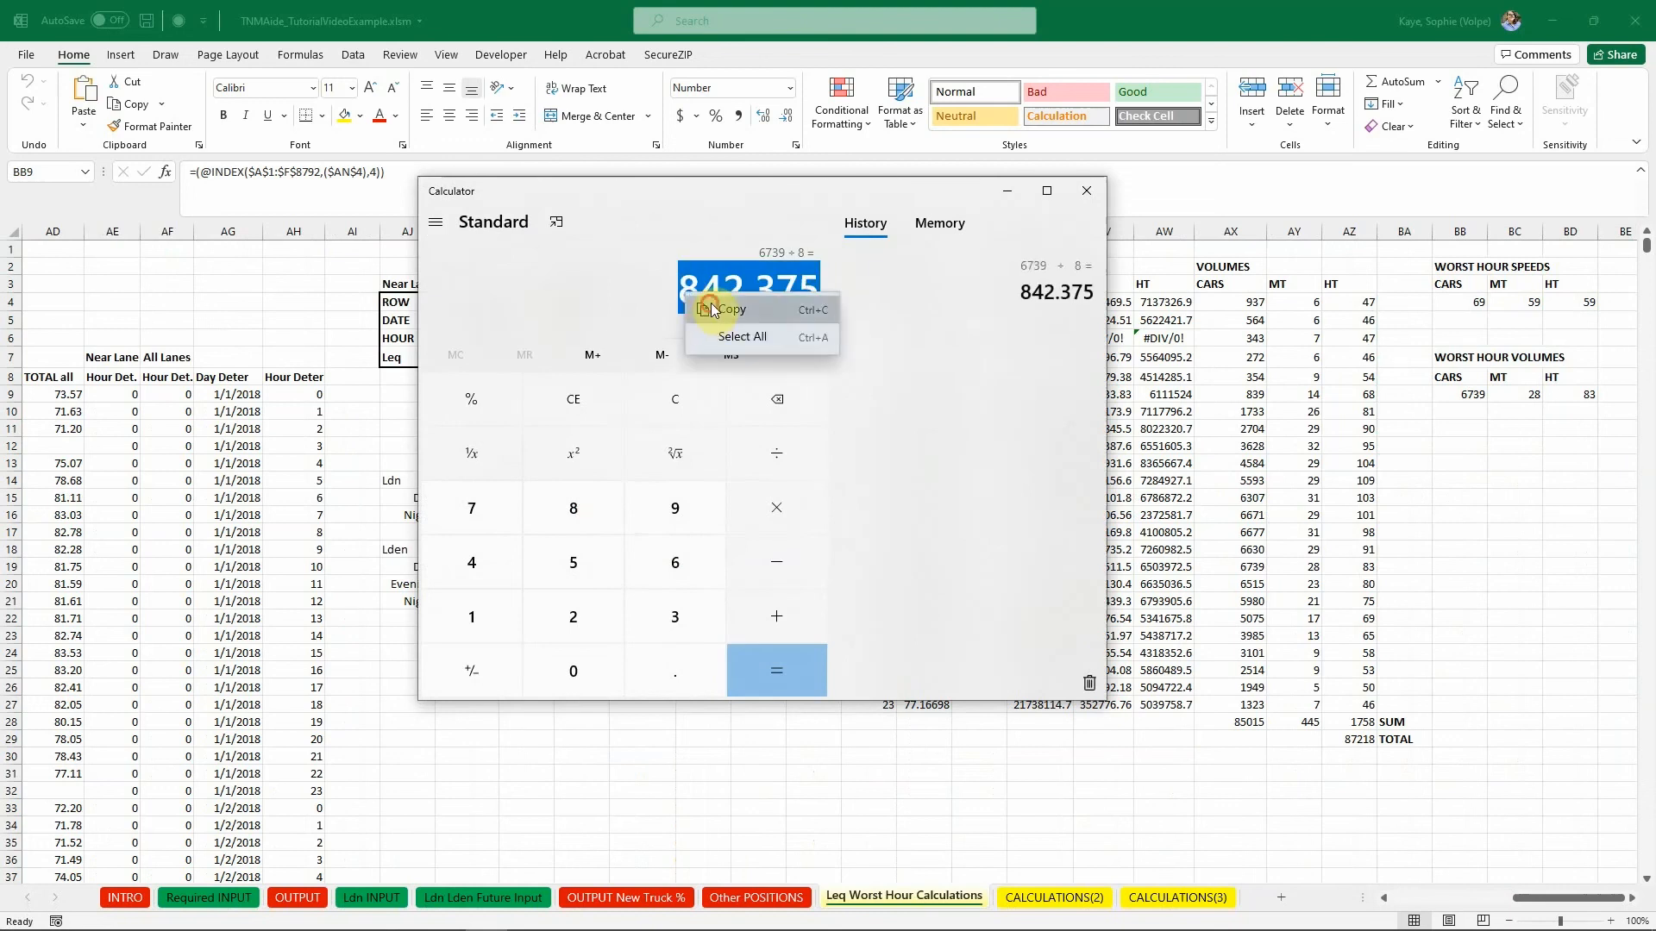
left_click(702, 308)
Step: In Traffic Noise Model, paste 842.375 as the auto volume for Point-12 of roadway I-95N Lane 1
left_click(468, 923)
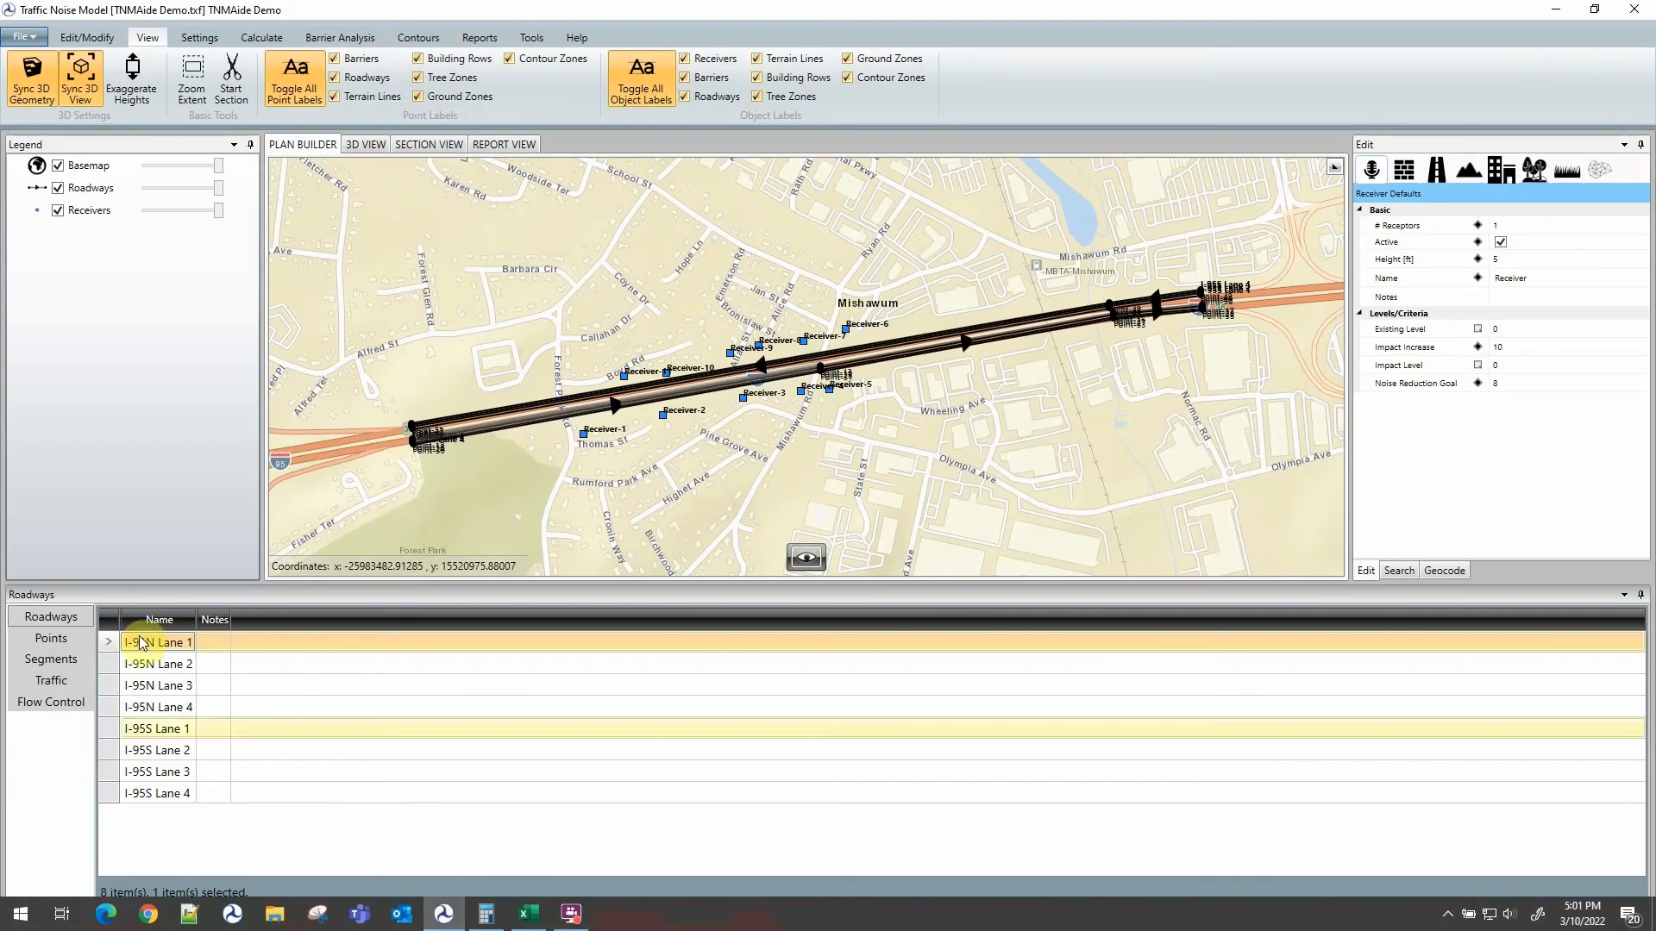
left_click(51, 681)
left_click(336, 667)
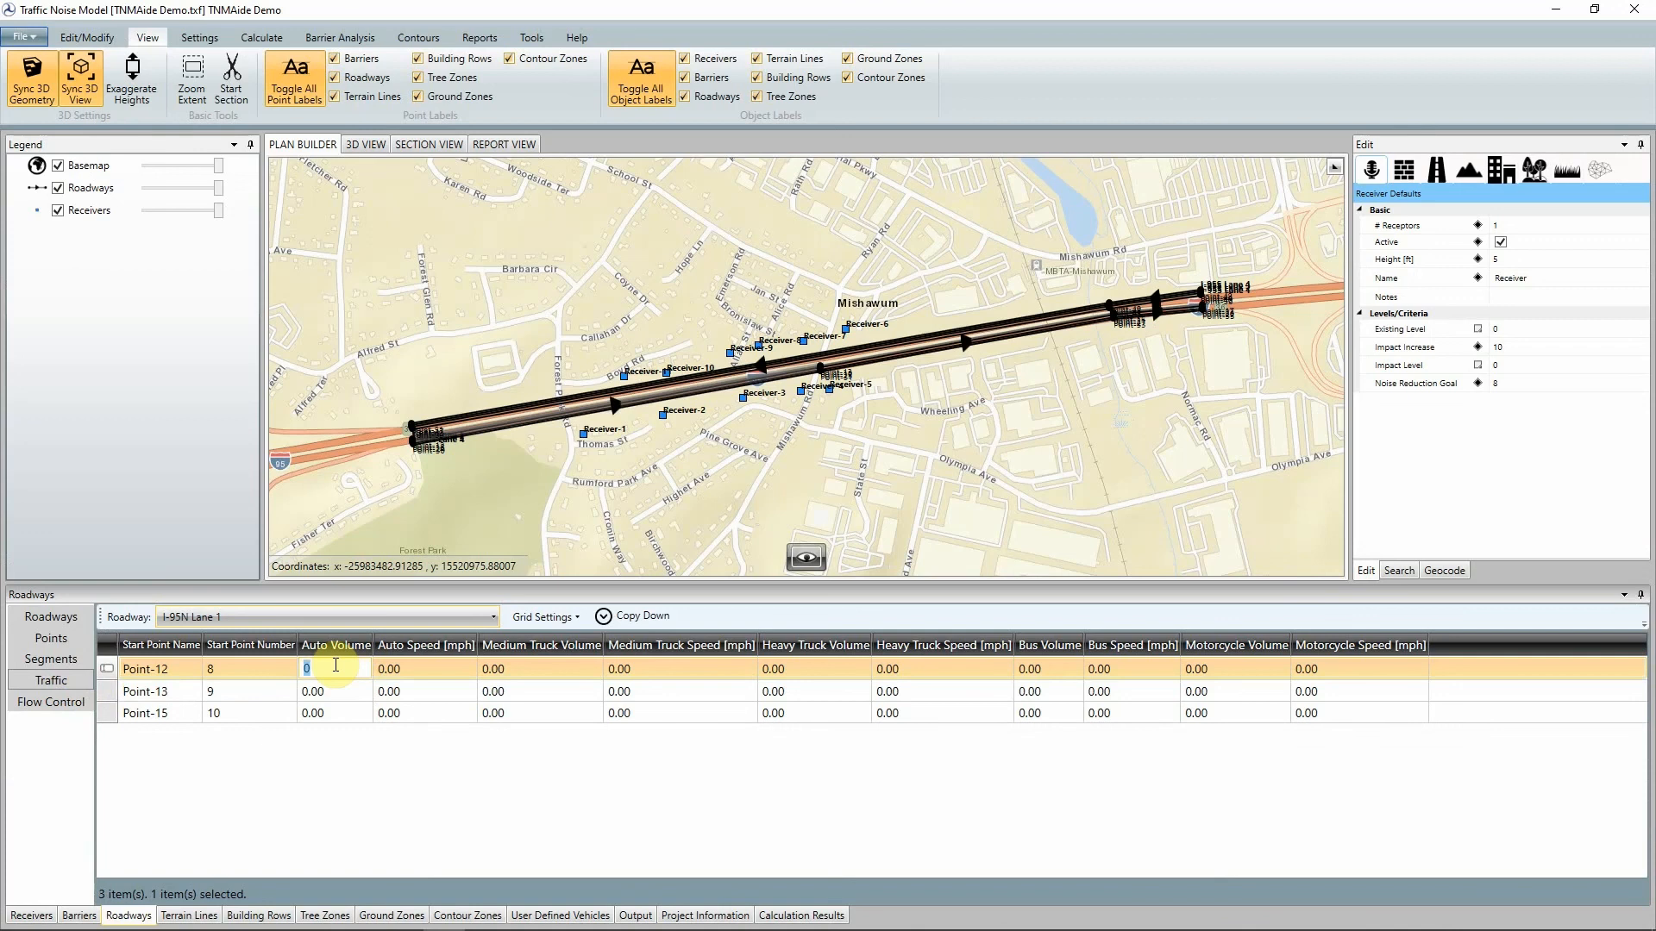
right_click(333, 664)
left_click(328, 709)
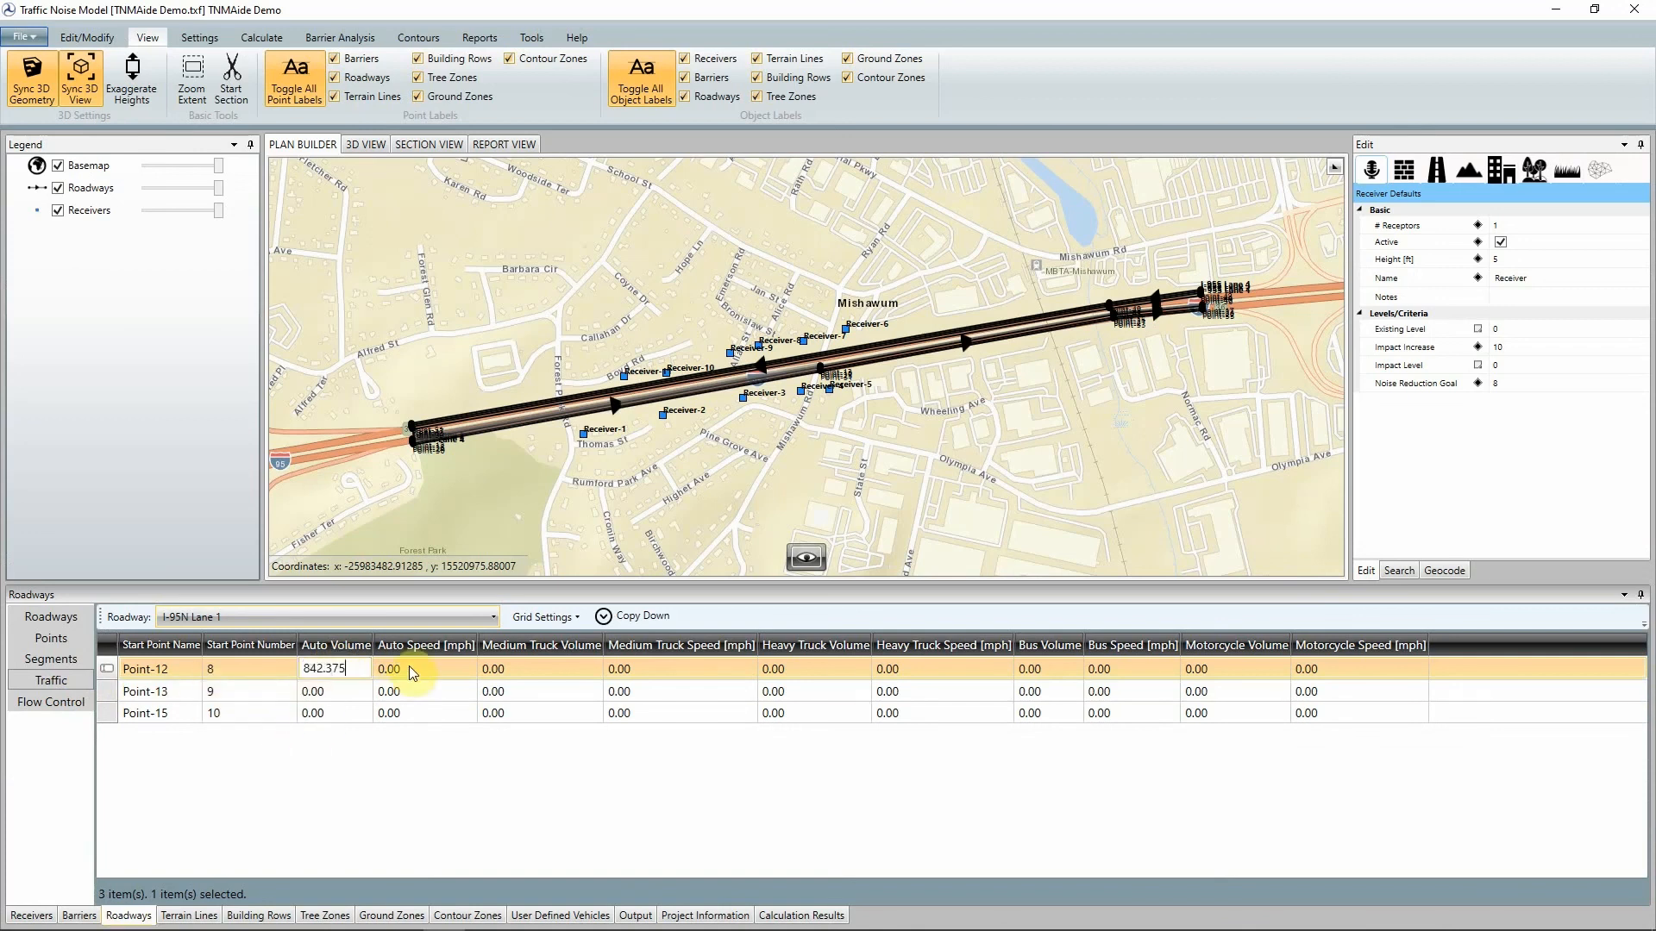
Step: Copy the worst hour cars speed of 69 from the TNMAide workbook and paste it as Point-12's auto speed in Traffic Noise Model
left_click(409, 666)
left_click(542, 913)
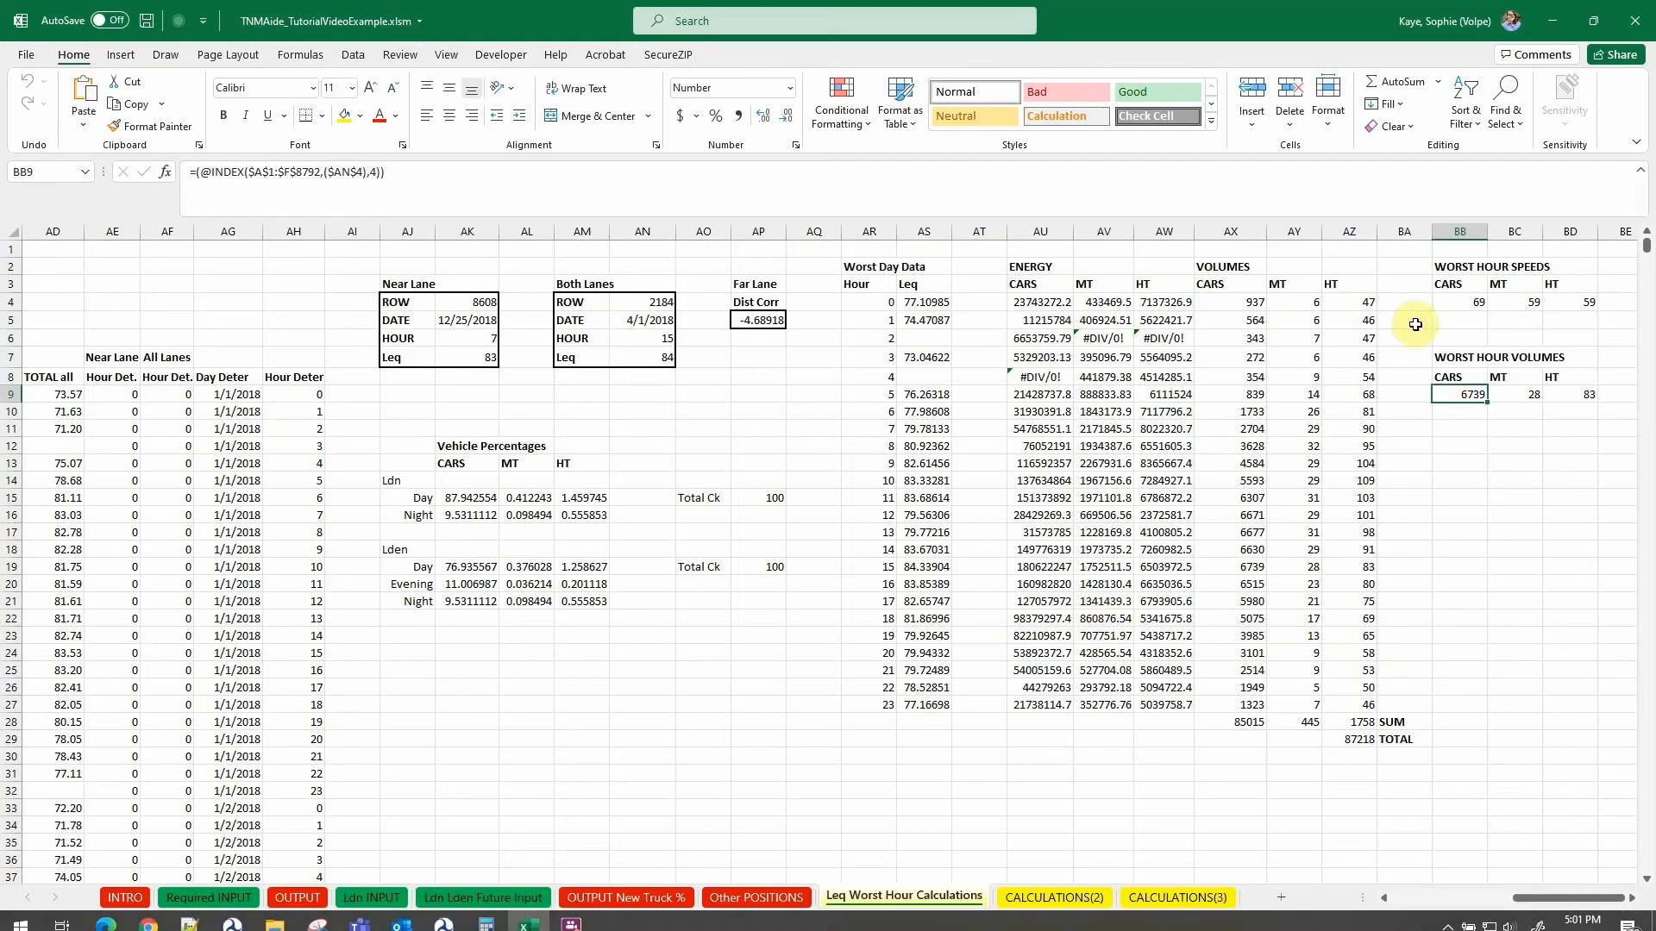
left_click(1453, 305)
right_click(1455, 303)
left_click(1492, 364)
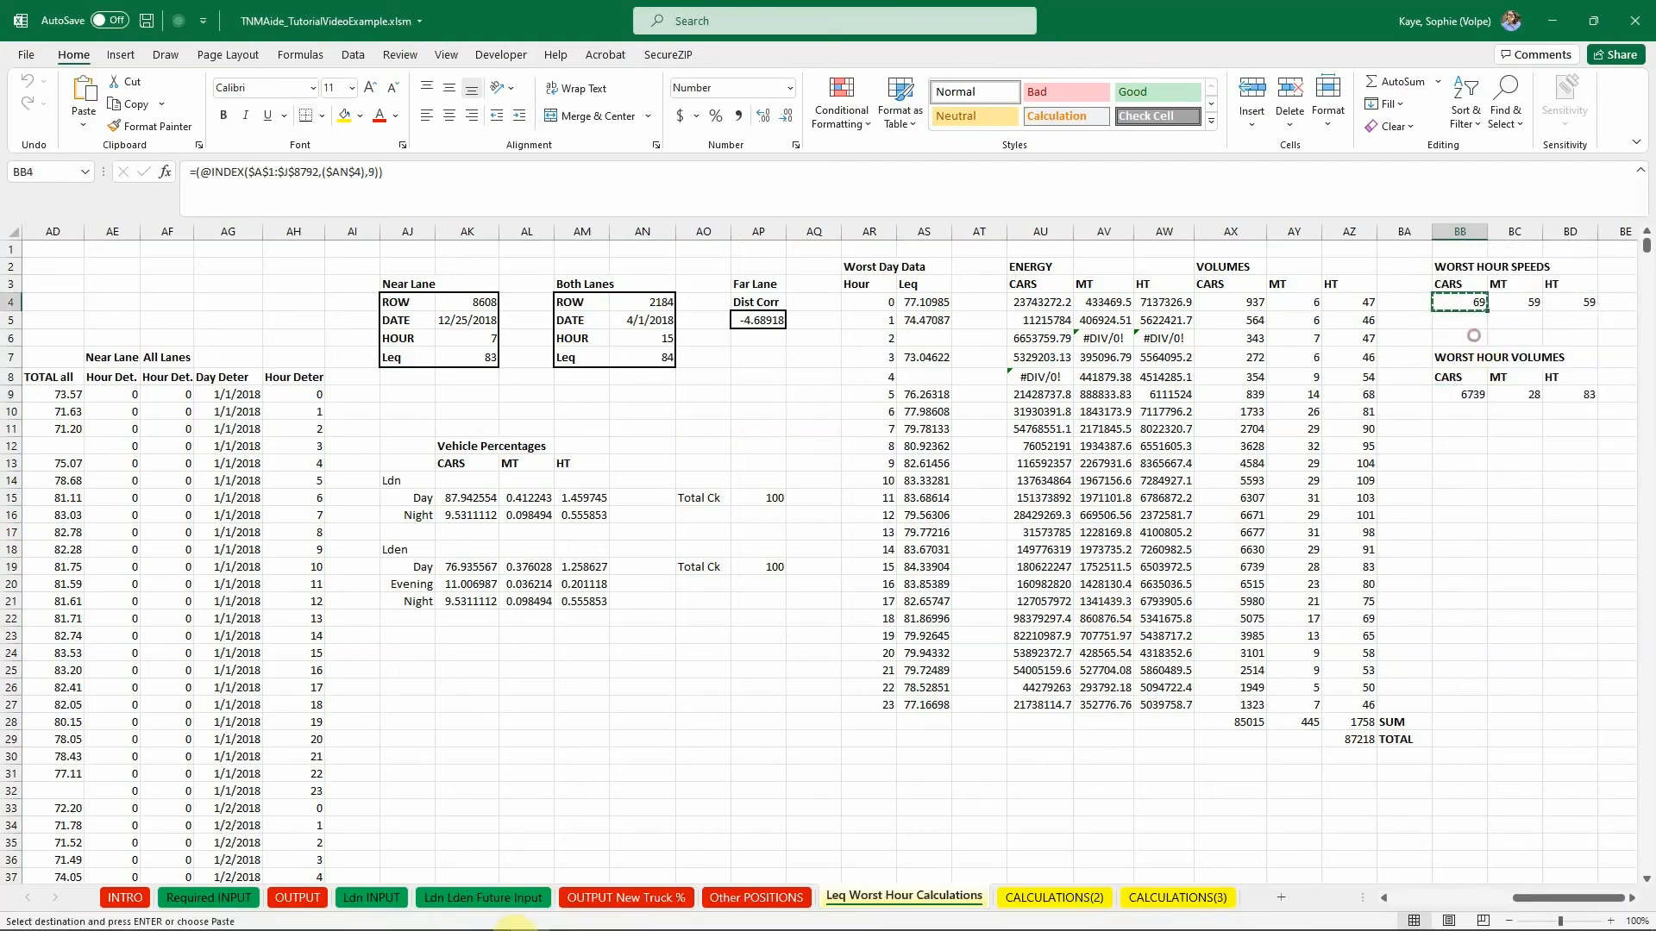
left_click(487, 914)
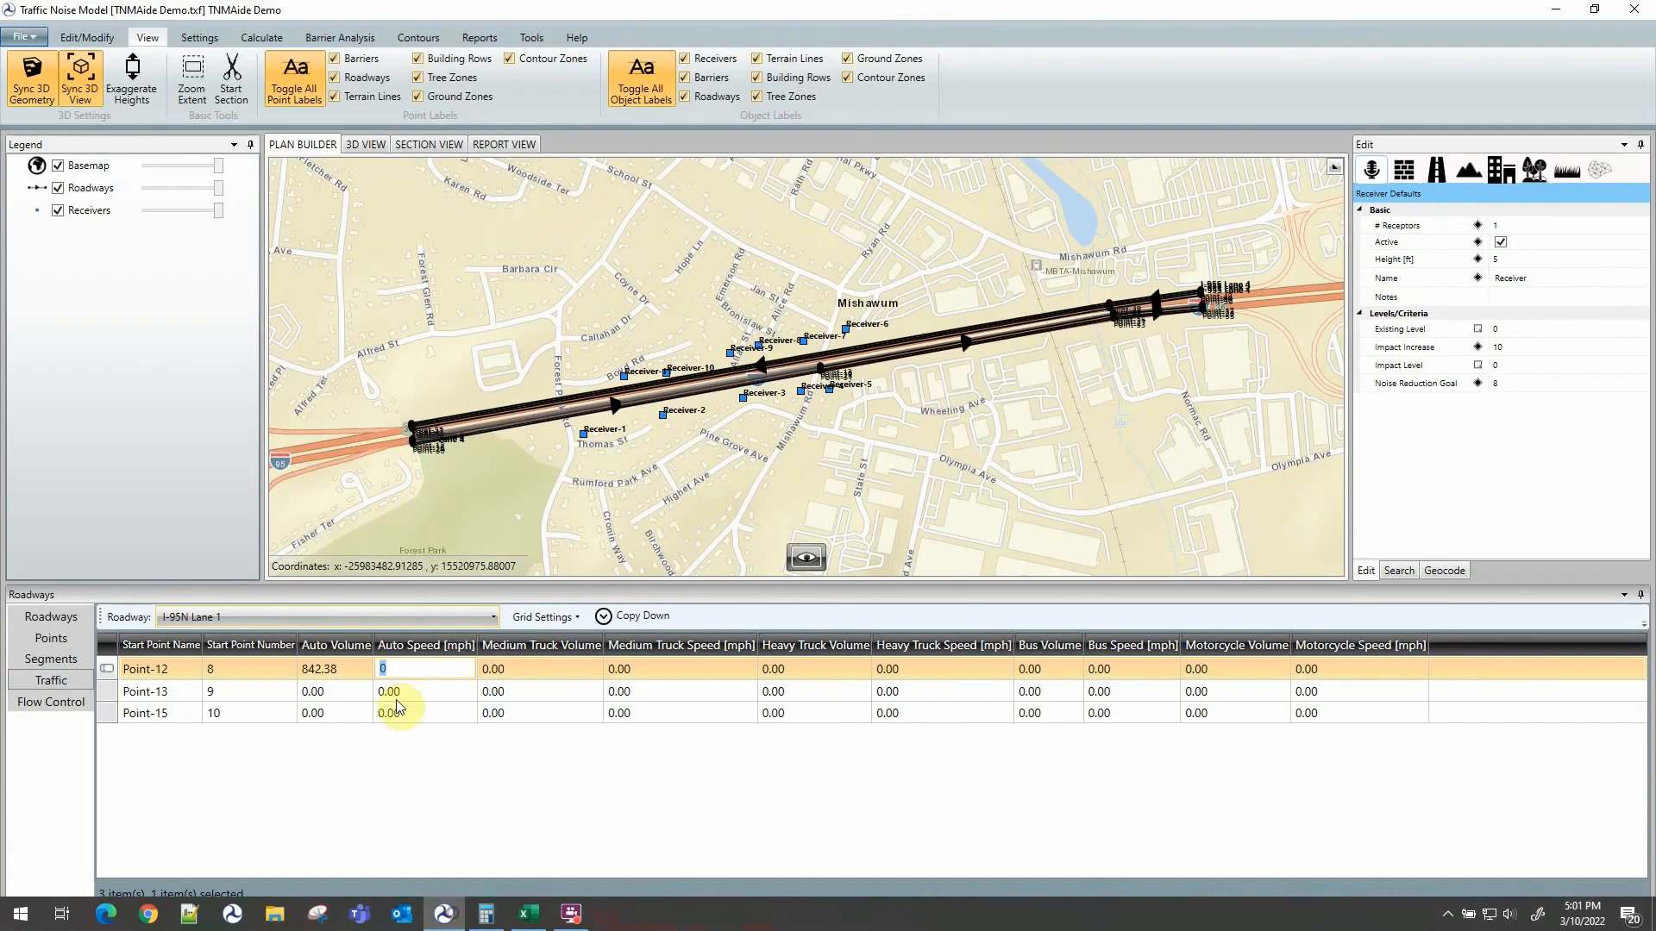
right_click(418, 664)
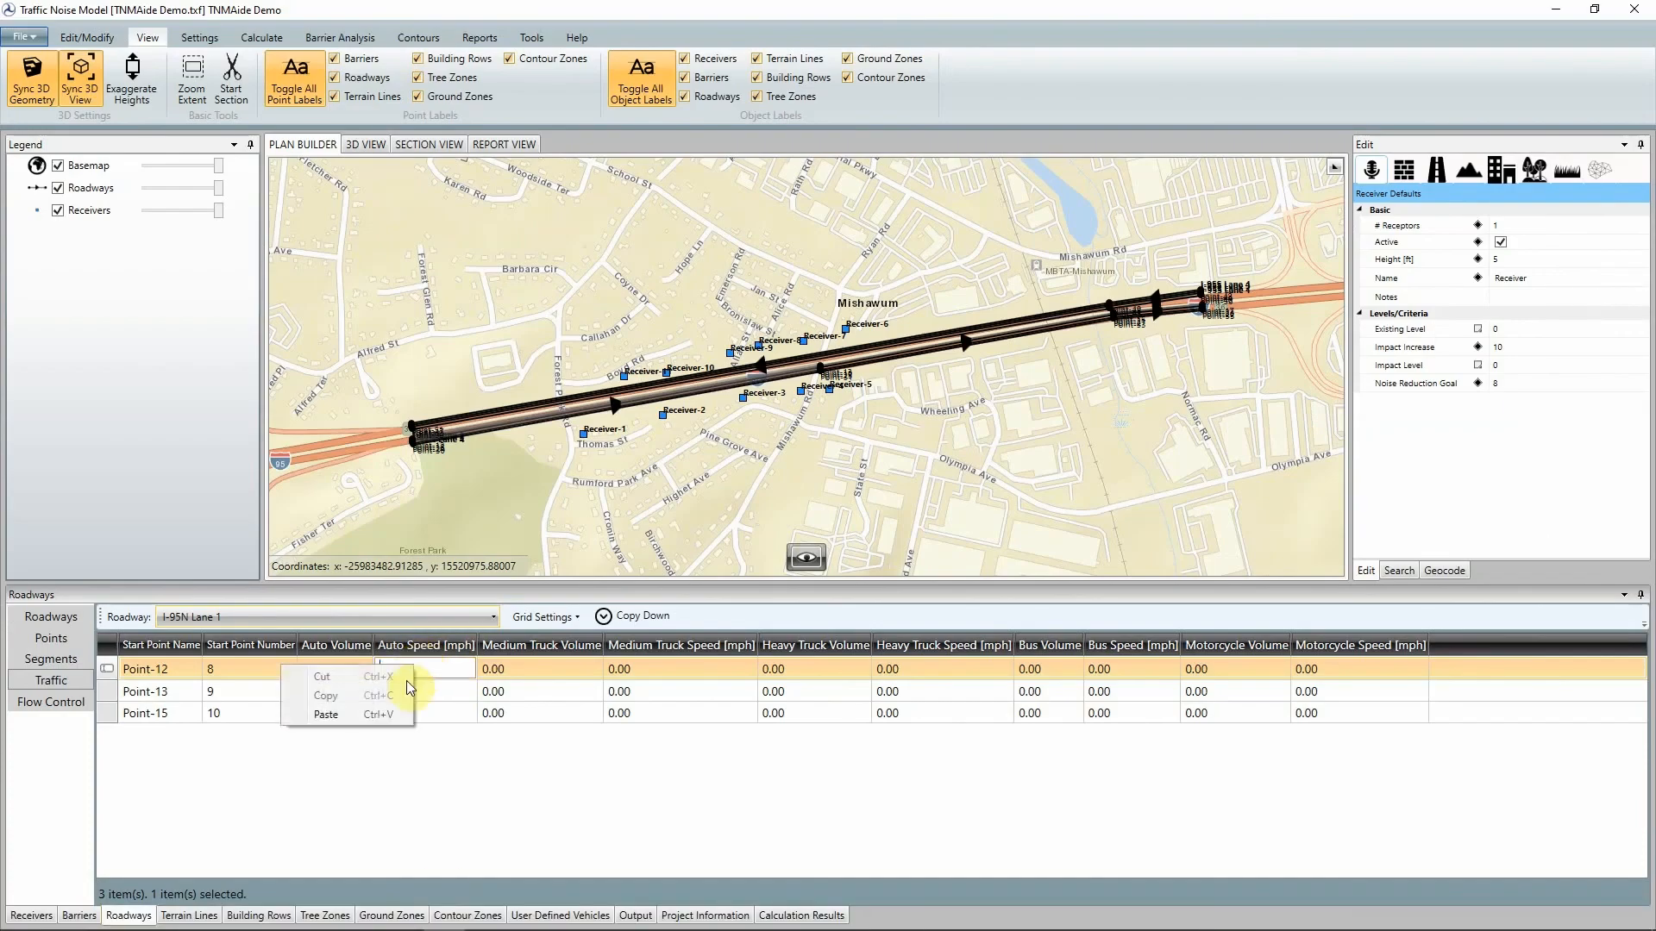
left_click(384, 712)
left_click(482, 671)
mouse_move(515, 927)
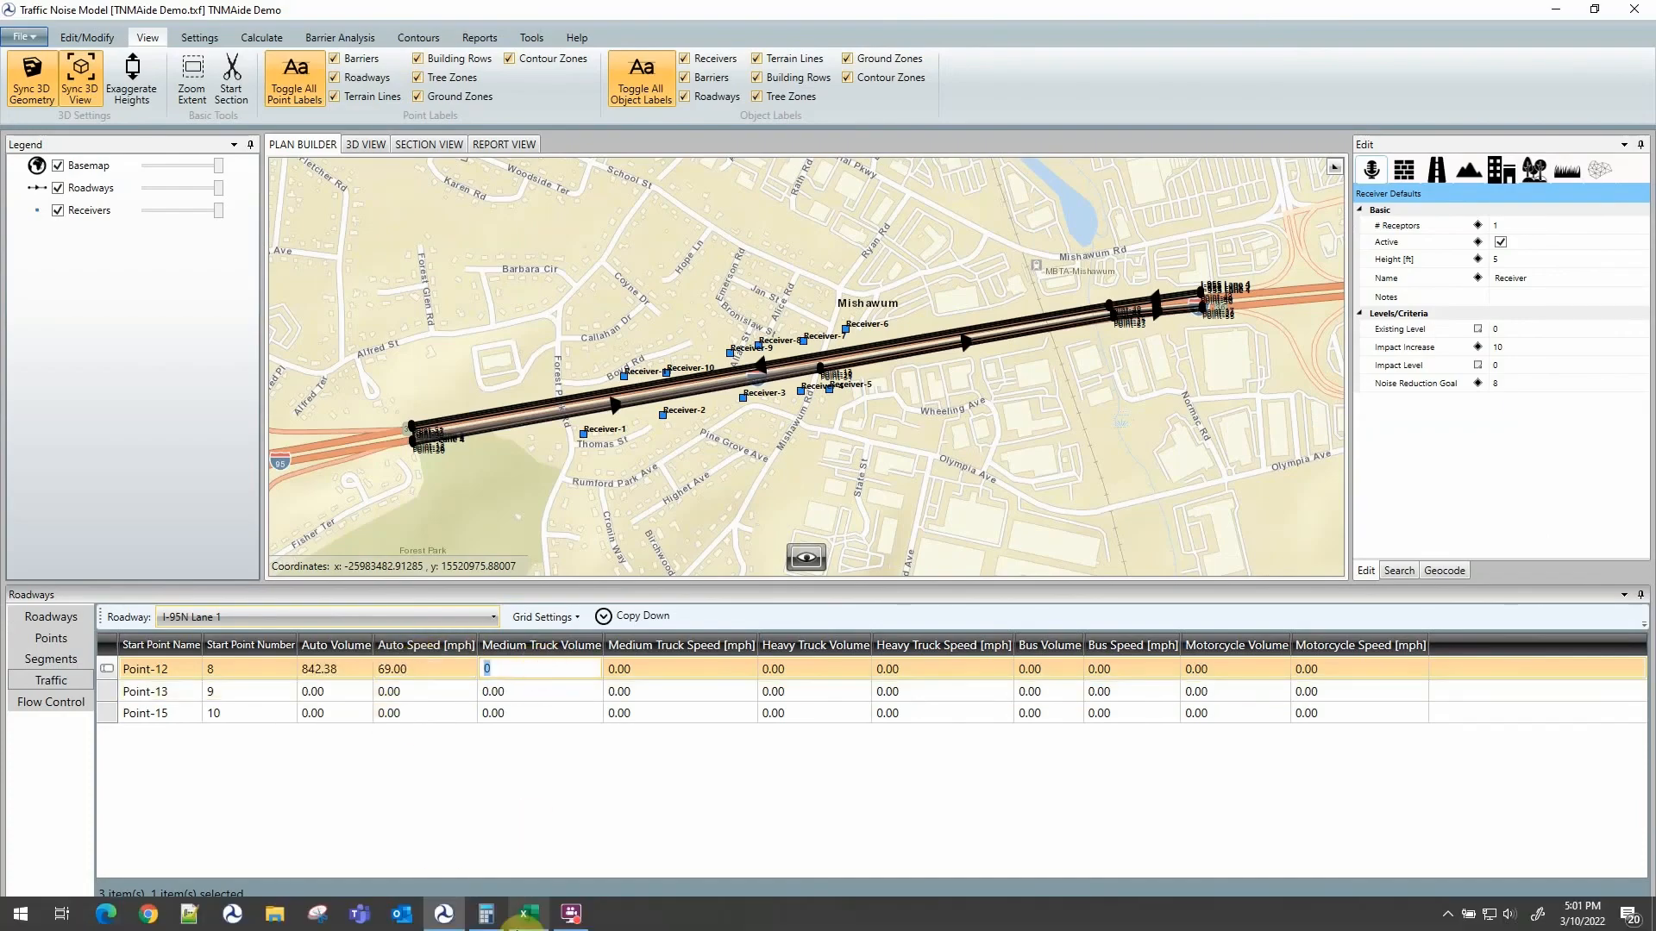